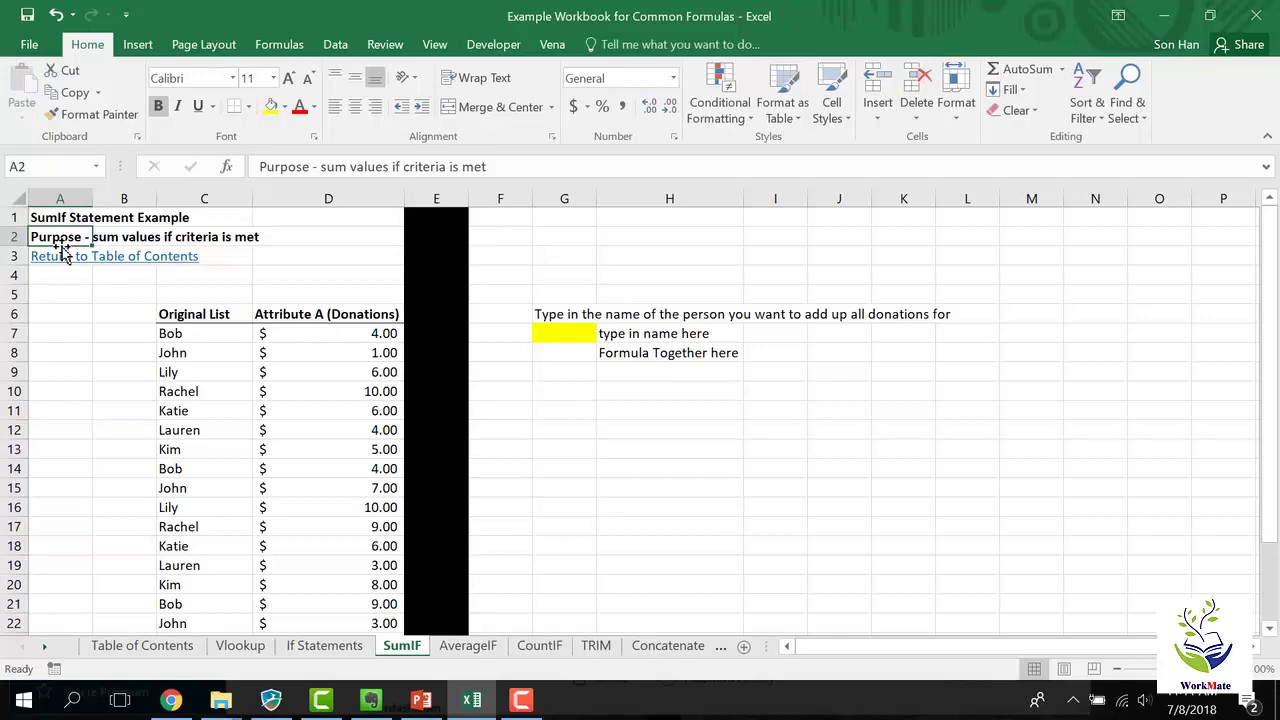
# Step: Examine the original name list, the Attribute A (Donations) column and the highlighted name input cell G7
pyautogui.click(560, 338)
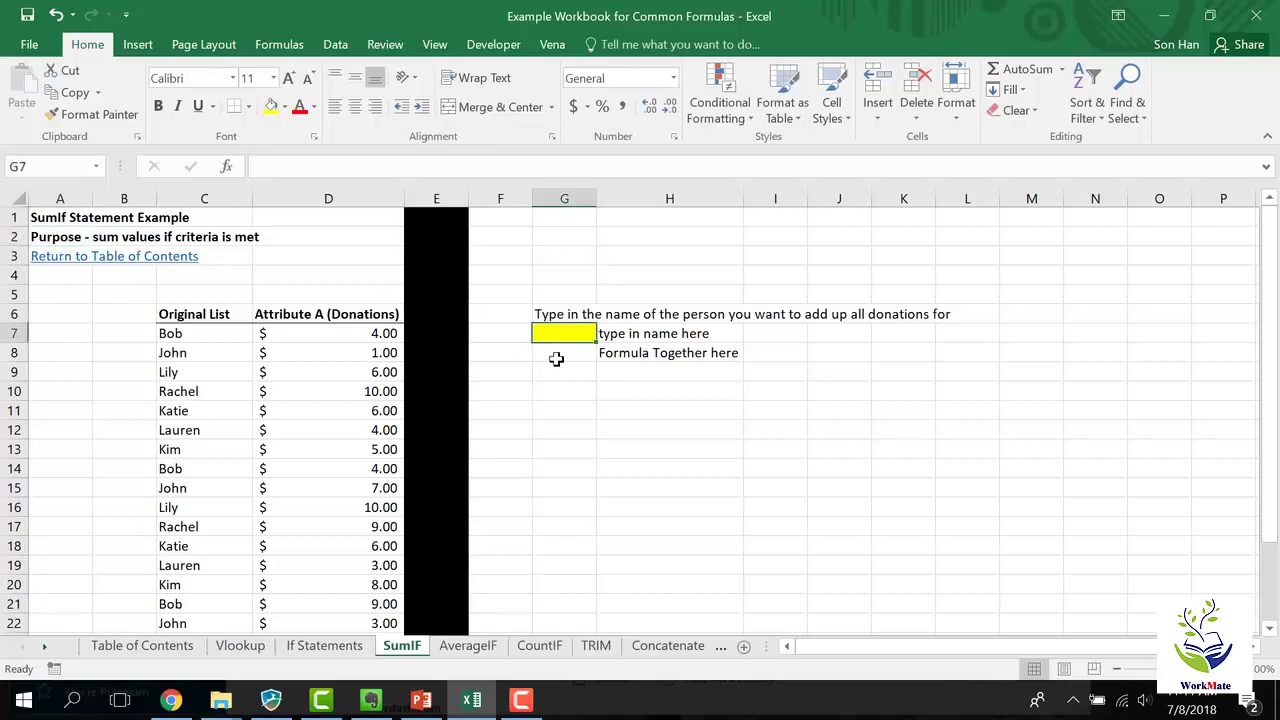
pyautogui.moveTo(225, 314); pyautogui.dragTo(370, 578)
pyautogui.scroll(2, 360, 423)
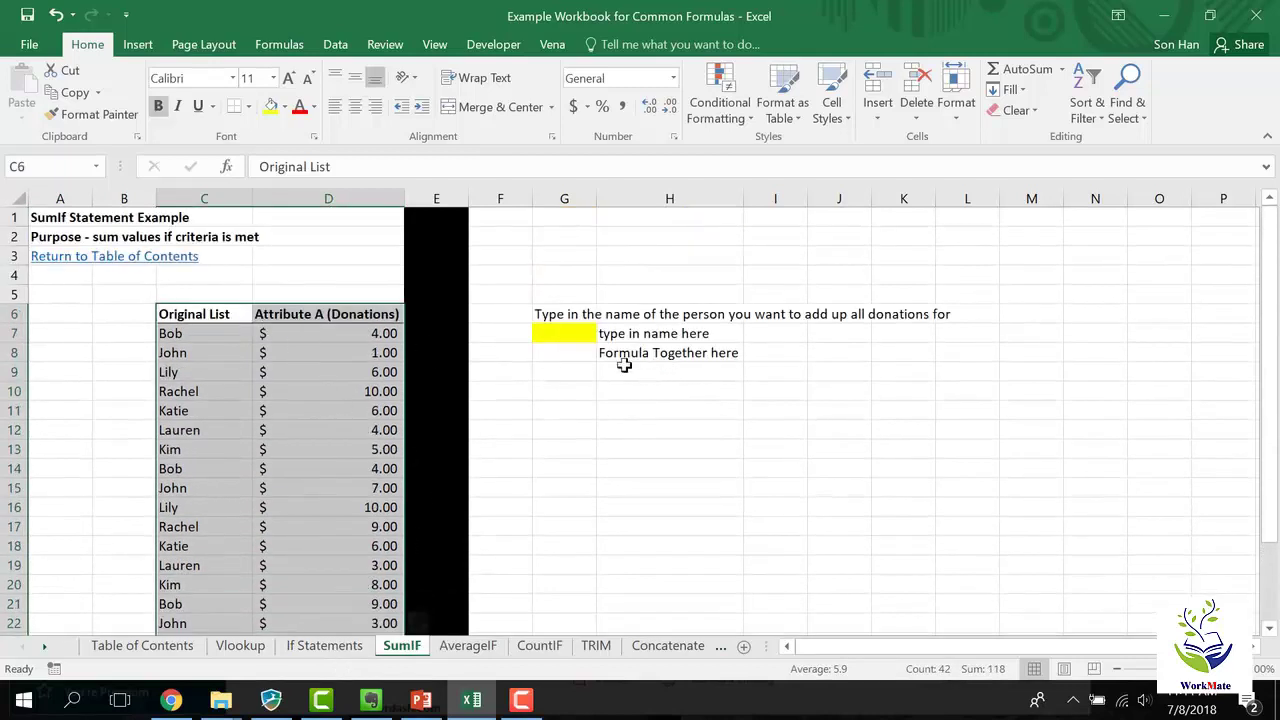
pyautogui.click(582, 341)
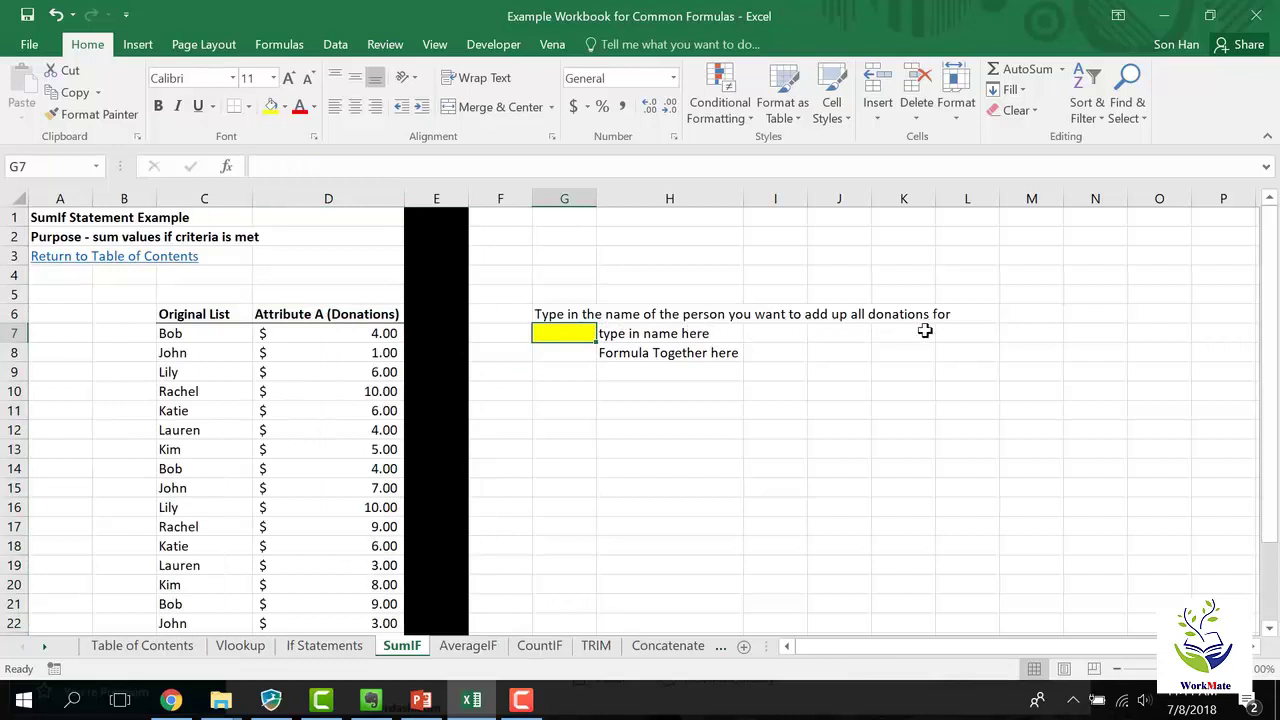
pyautogui.moveTo(225, 337); pyautogui.dragTo(206, 385)
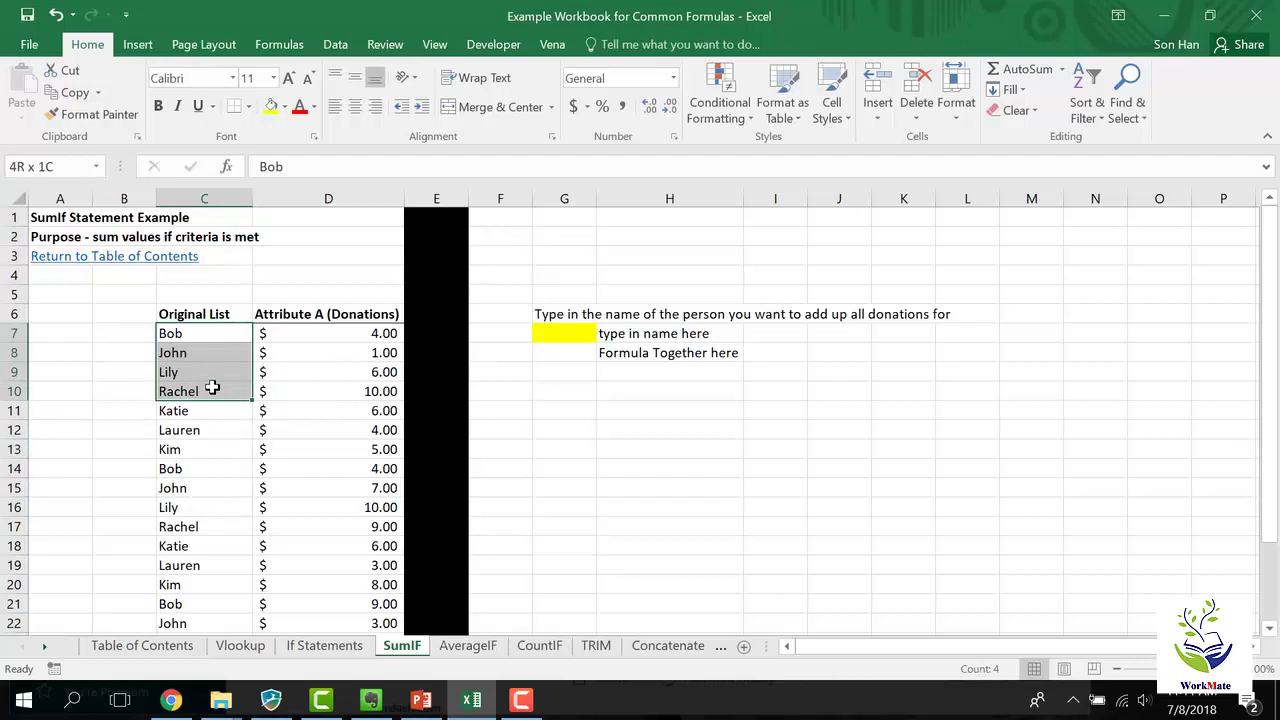
pyautogui.click(353, 316)
pyautogui.moveTo(354, 331); pyautogui.dragTo(374, 549)
pyautogui.click(378, 354)
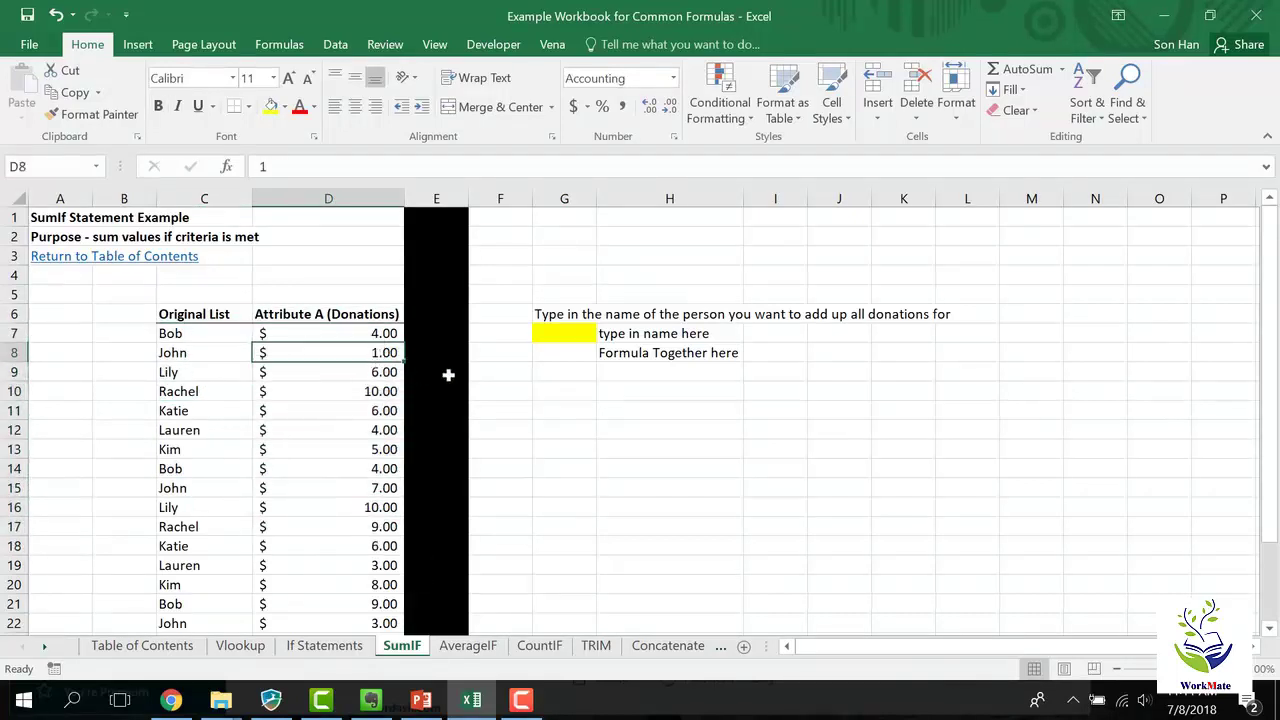
# Step: Enter the first donor's name from the Original List in the yellow cell G7
pyautogui.click(564, 333)
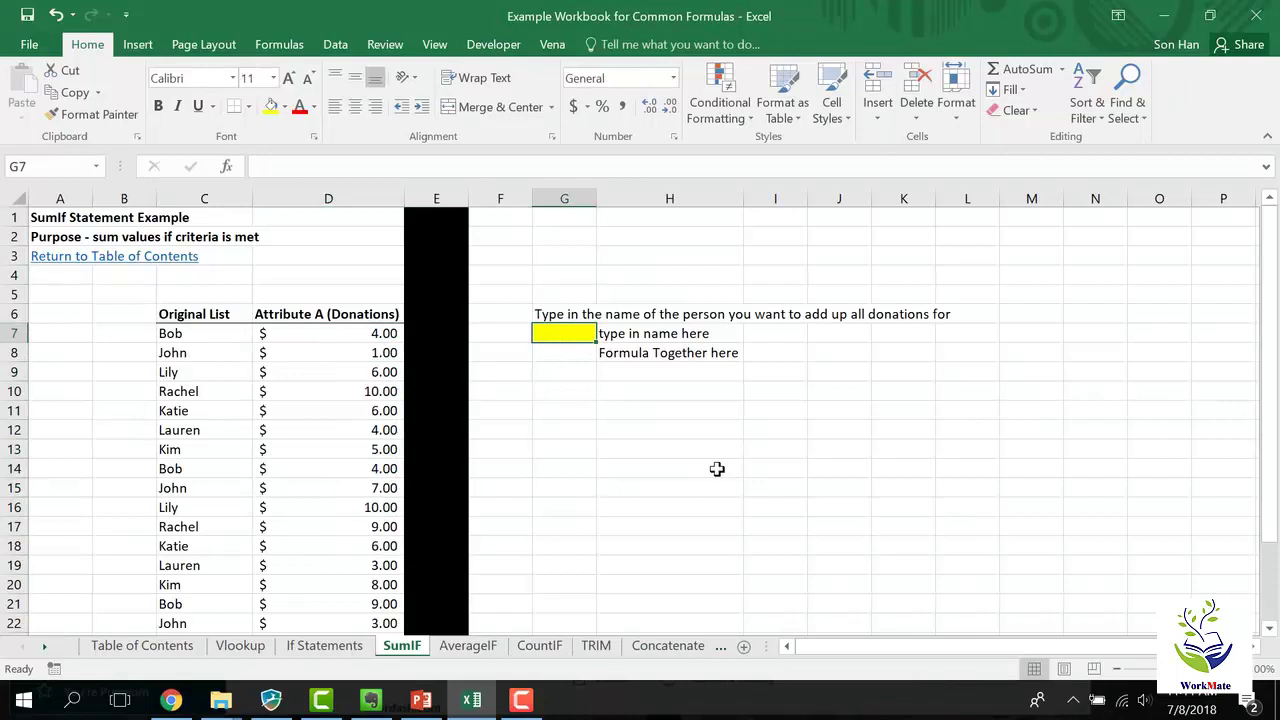
pyautogui.write('Bo')
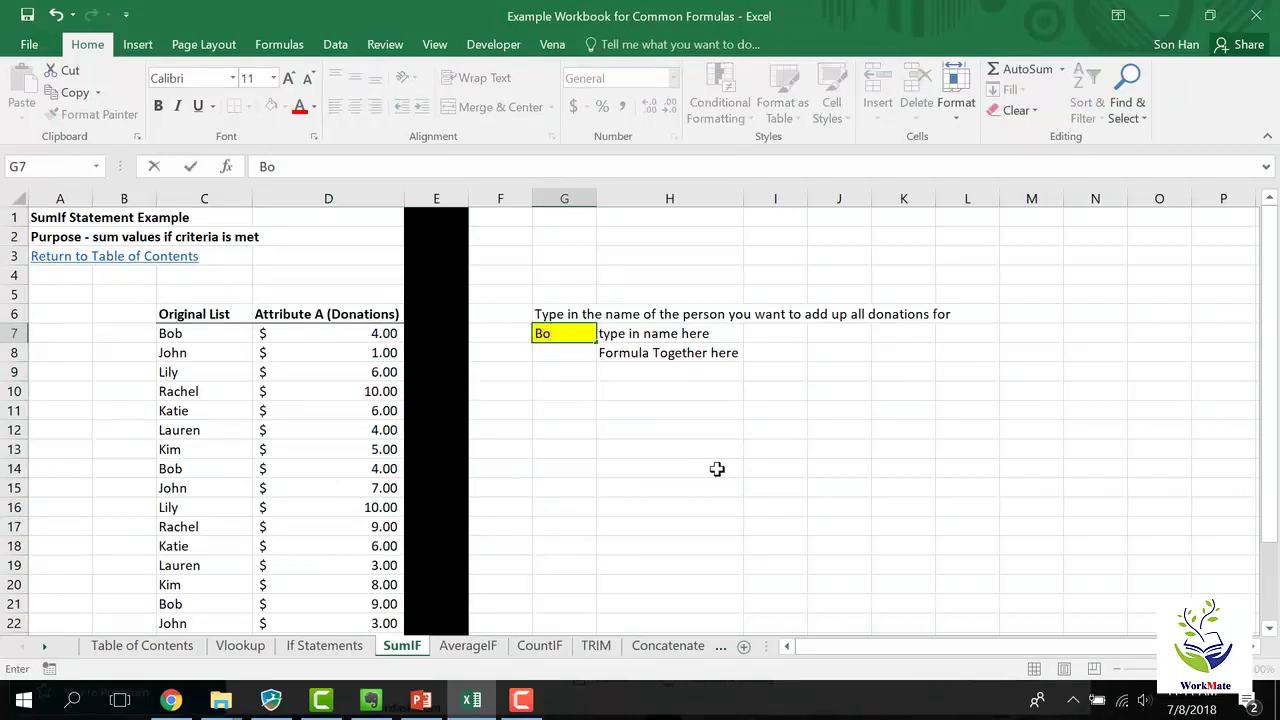
pyautogui.write('b')
pyautogui.press('Return')
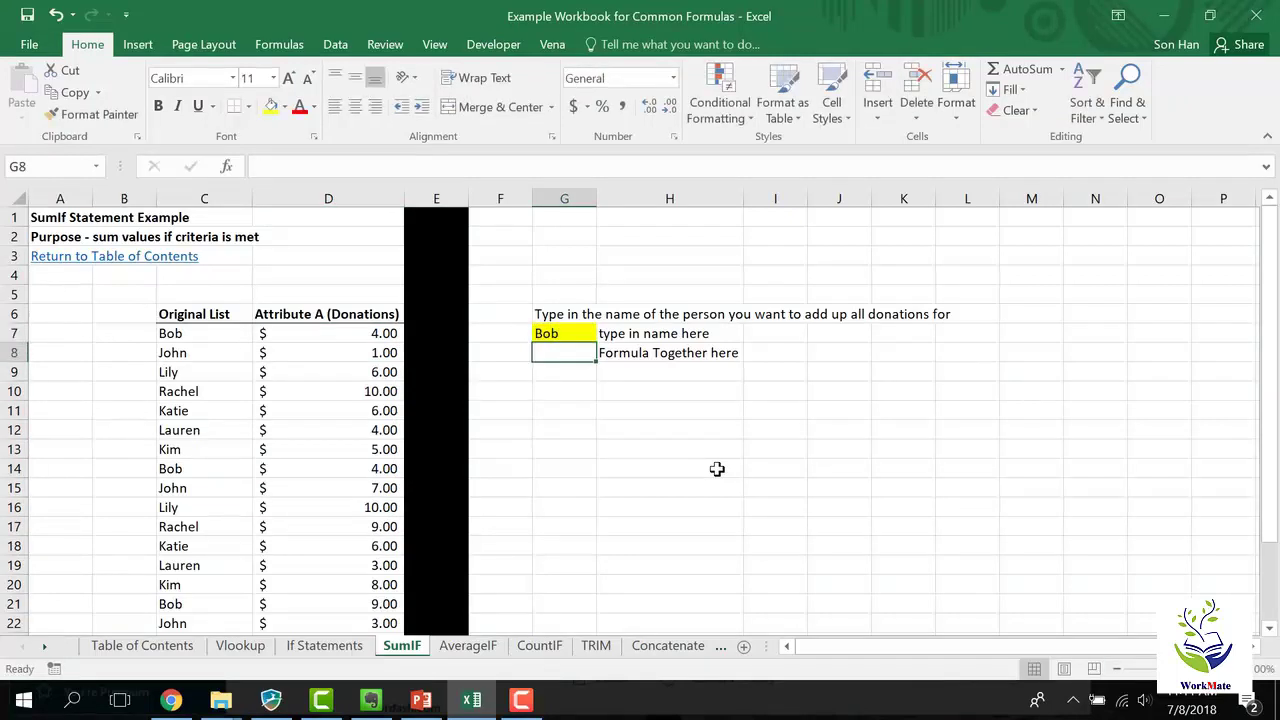
# Step: Begin a SUMIF formula in G8 with the name list C7:C27 as its range
pyautogui.write('=sumif(')
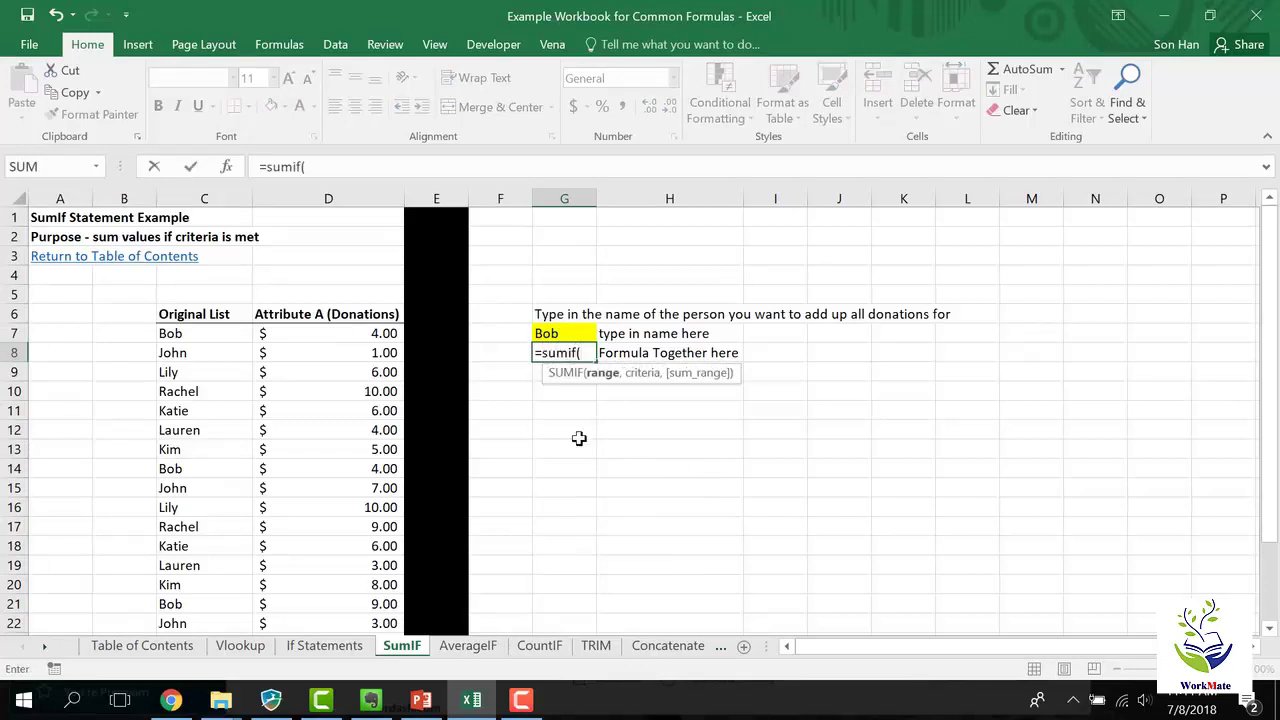
pyautogui.click(212, 334)
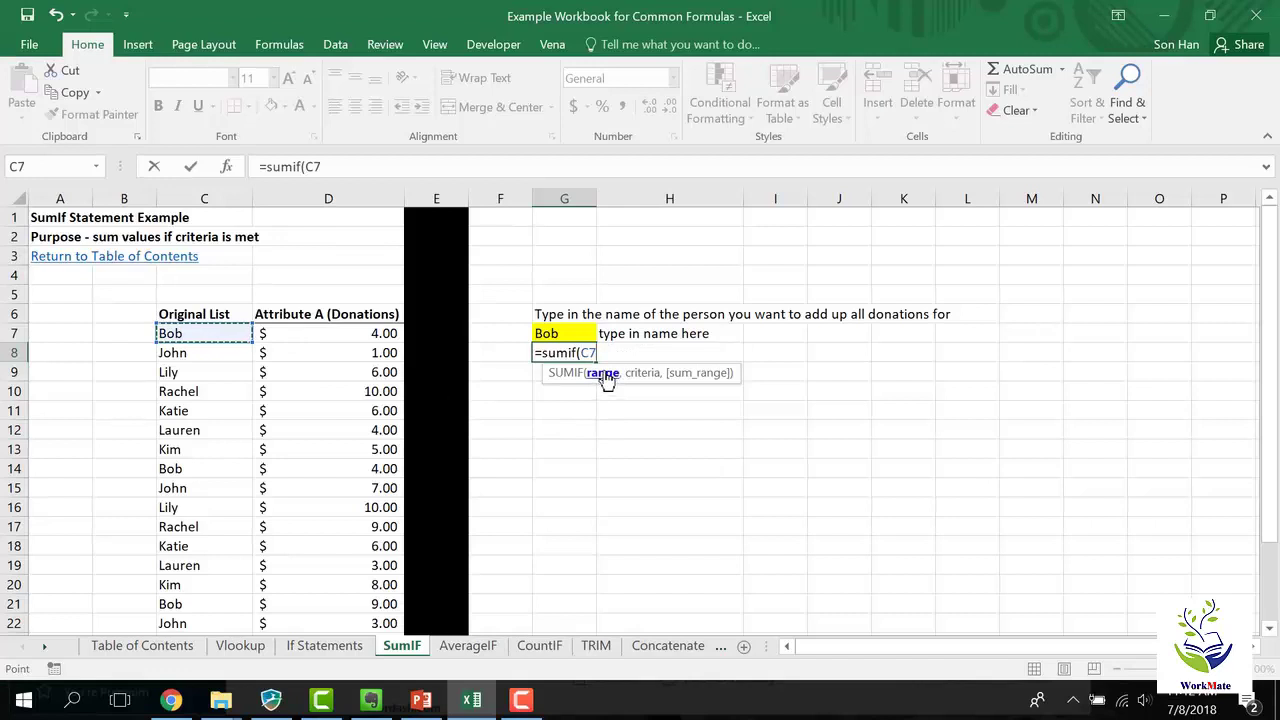
pyautogui.hotkey('ctrl', 'Down')
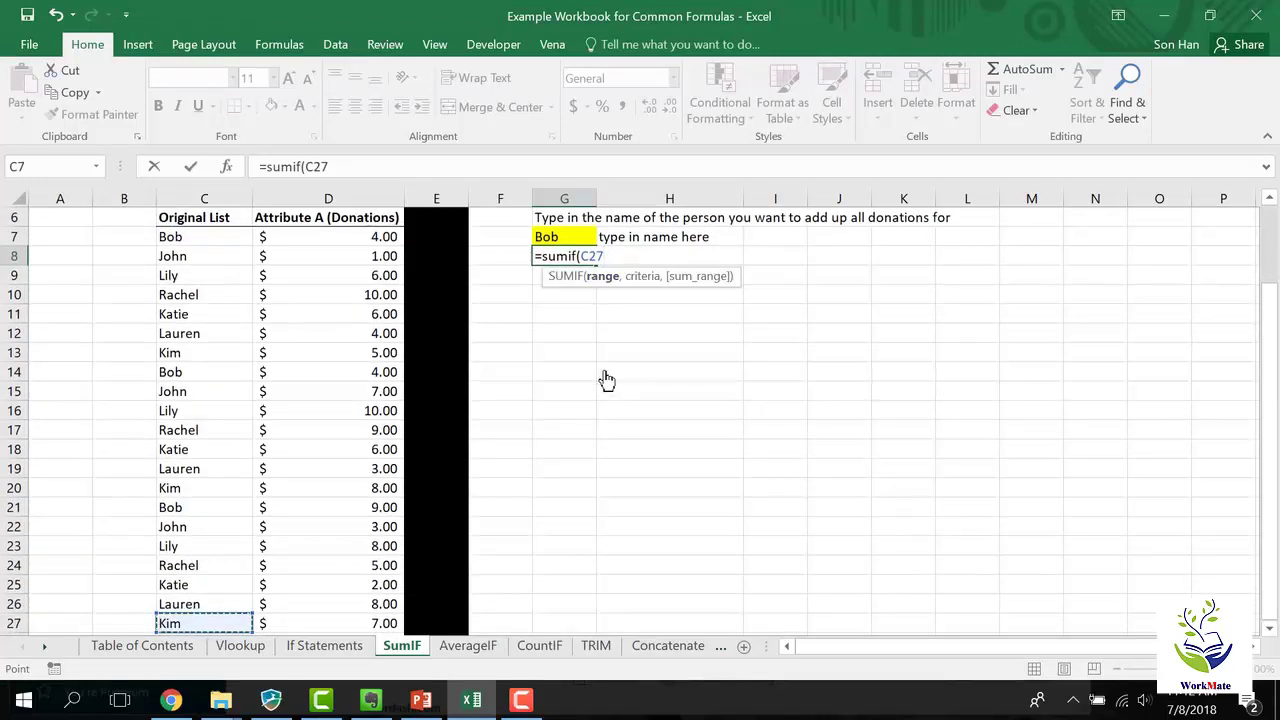
pyautogui.click(207, 233)
pyautogui.hotkey('ctrl', 'shift', 'Down')
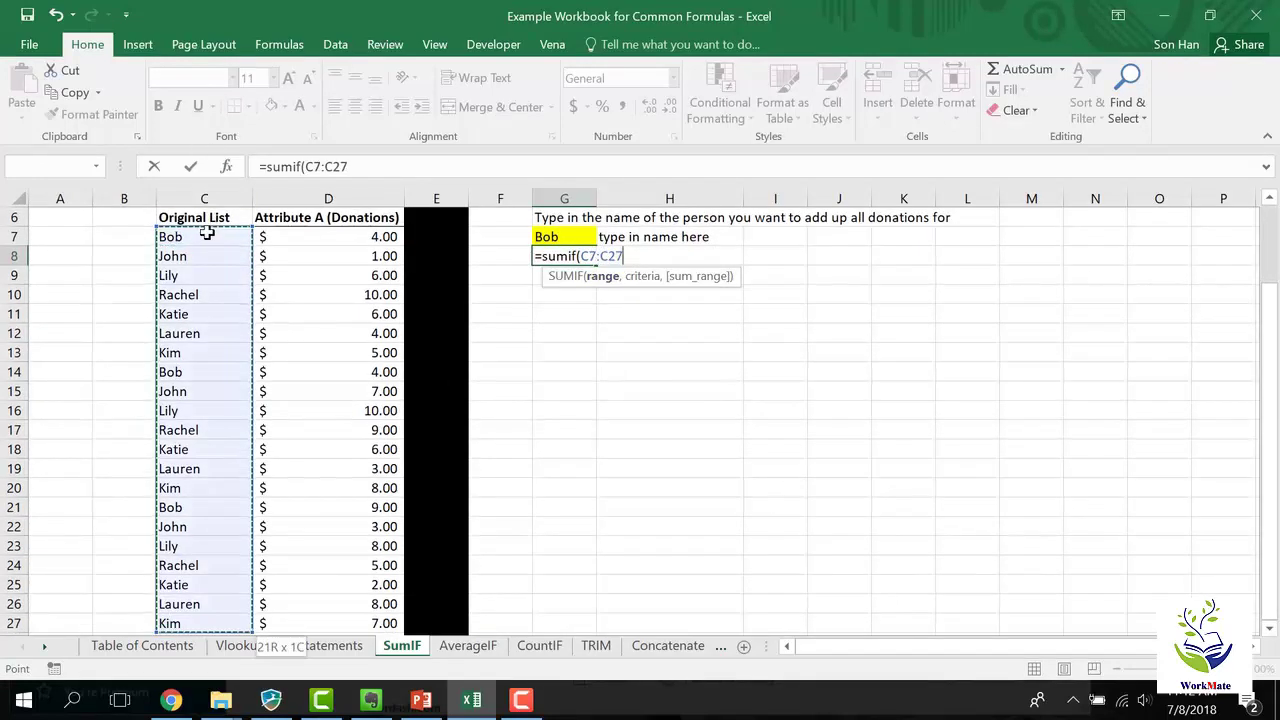
pyautogui.write(',')
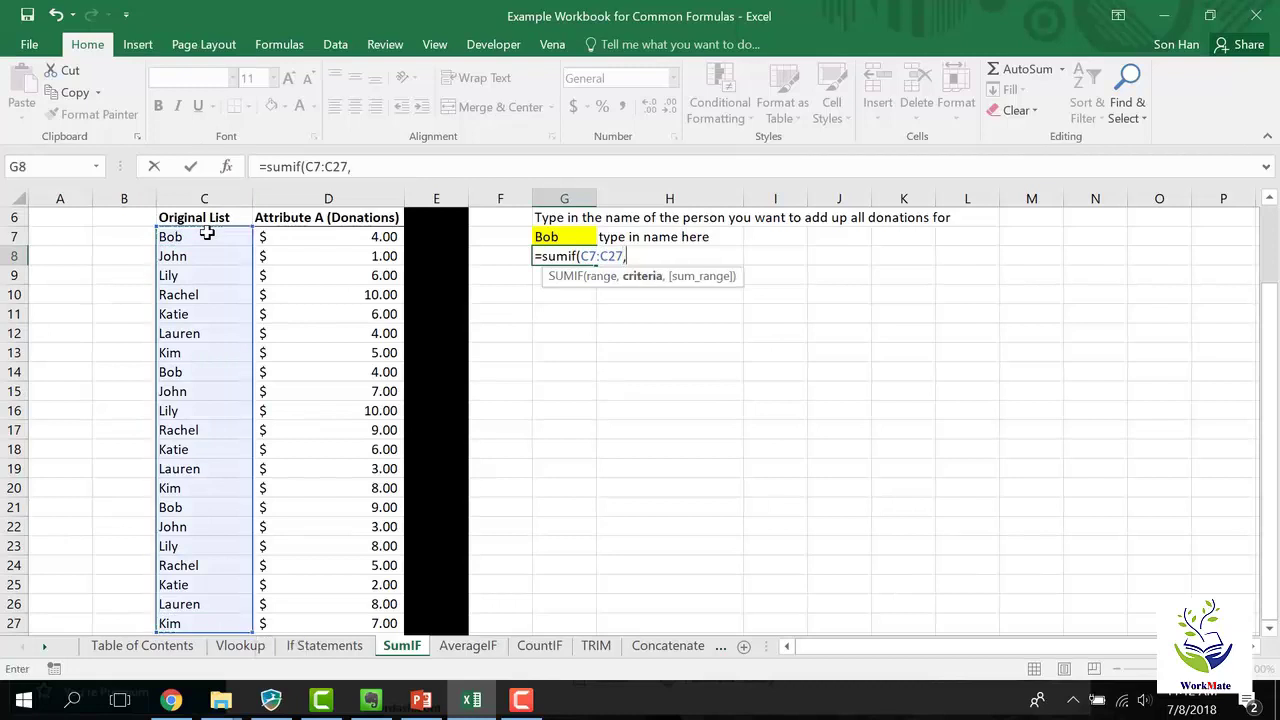
# Step: Complete the SUMIF formula in G8 with G7 as the criteria and D7:D27 as the sum range
pyautogui.click(571, 236)
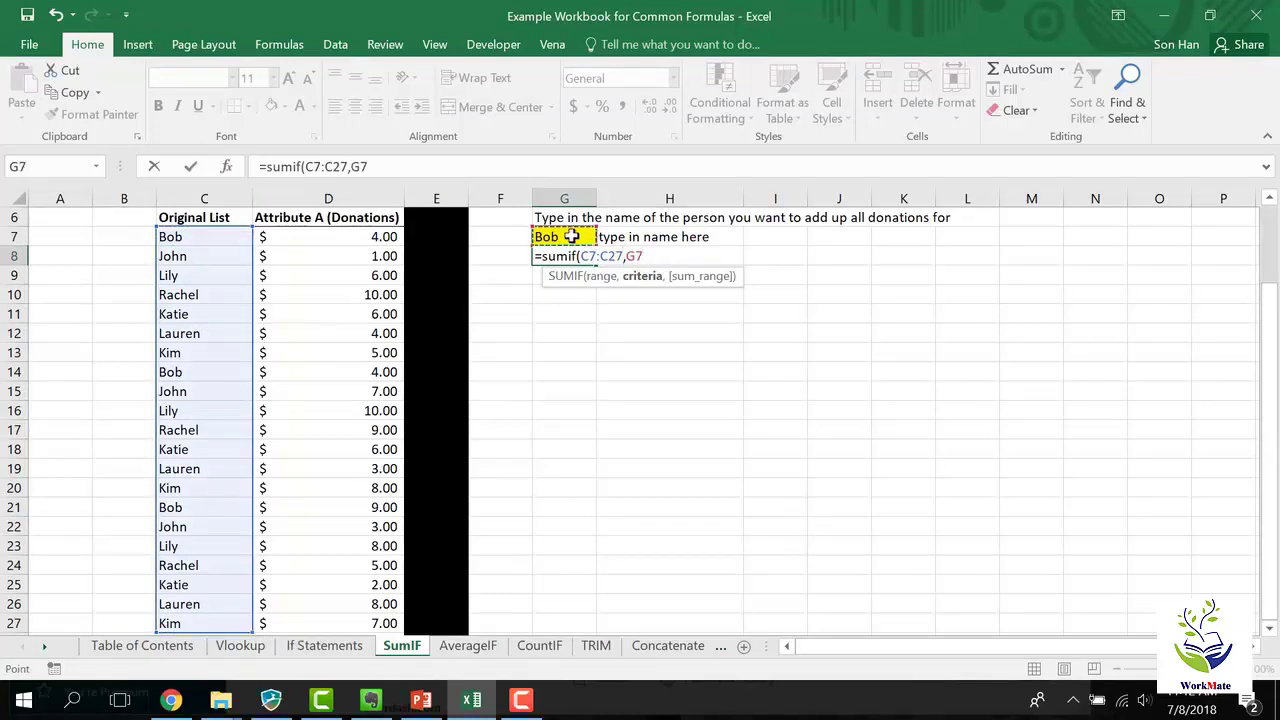
pyautogui.write(',')
pyautogui.click(381, 243)
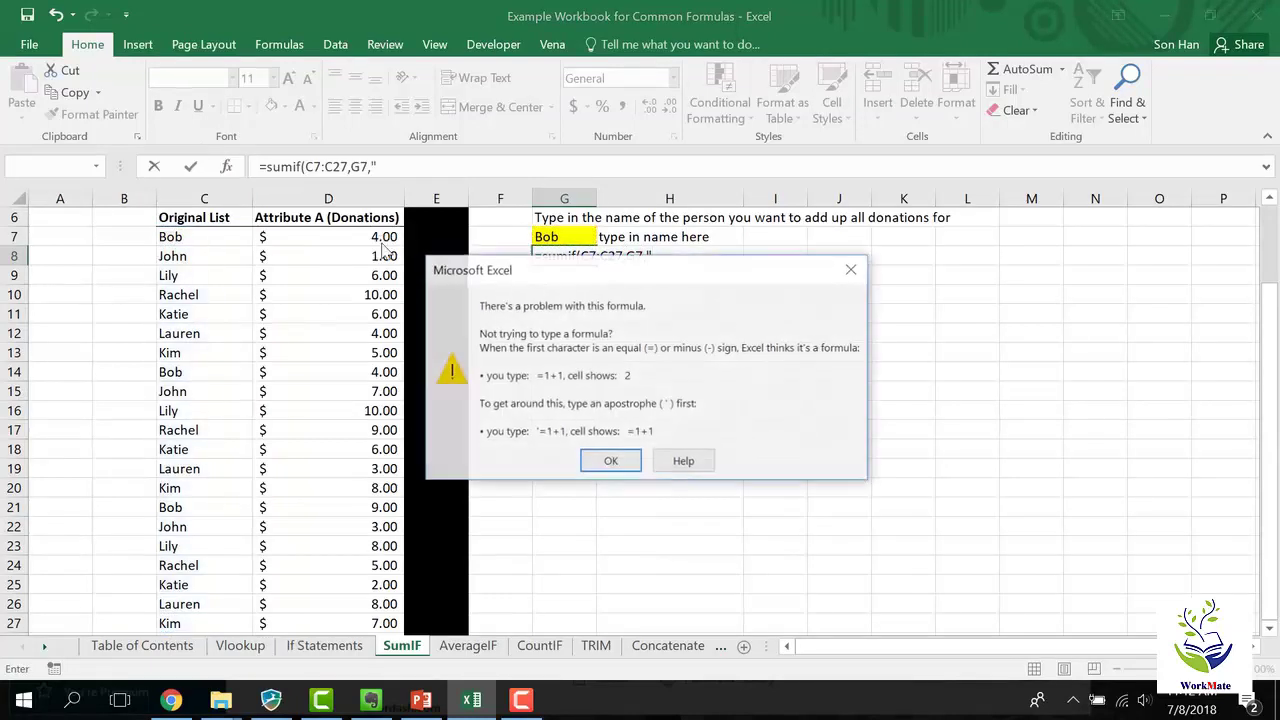
pyautogui.click(609, 461)
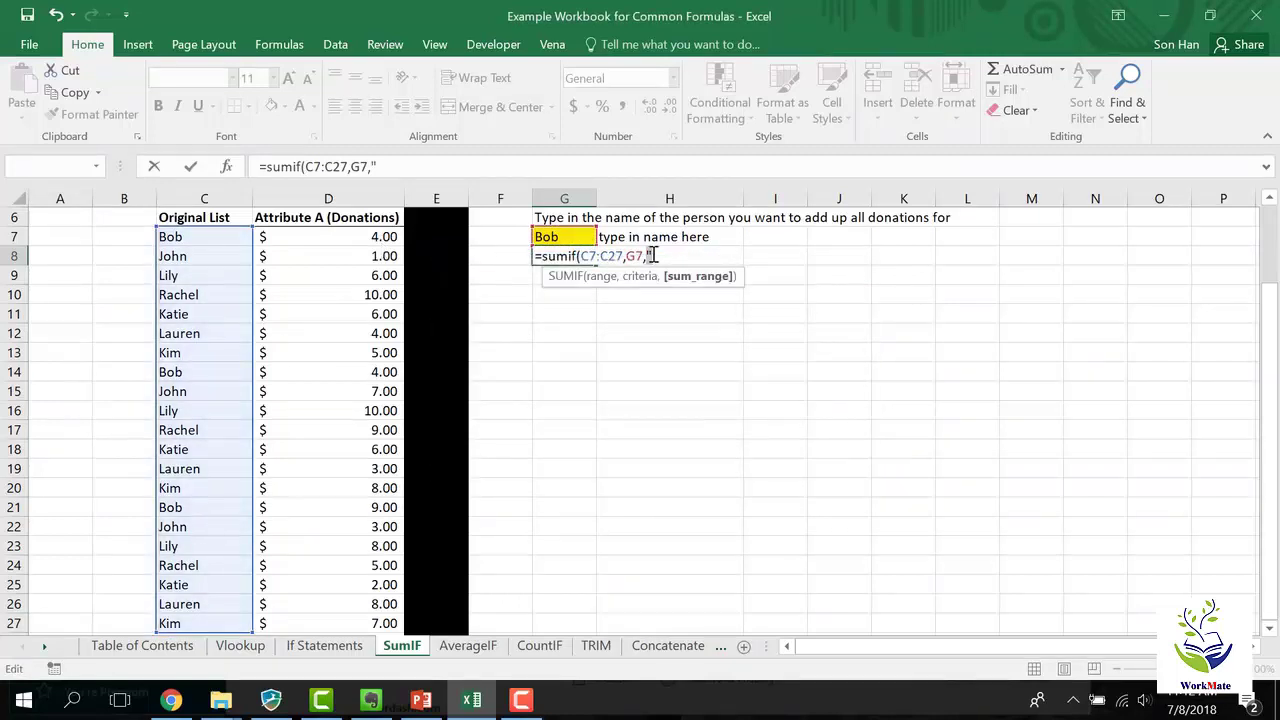
pyautogui.click(311, 241)
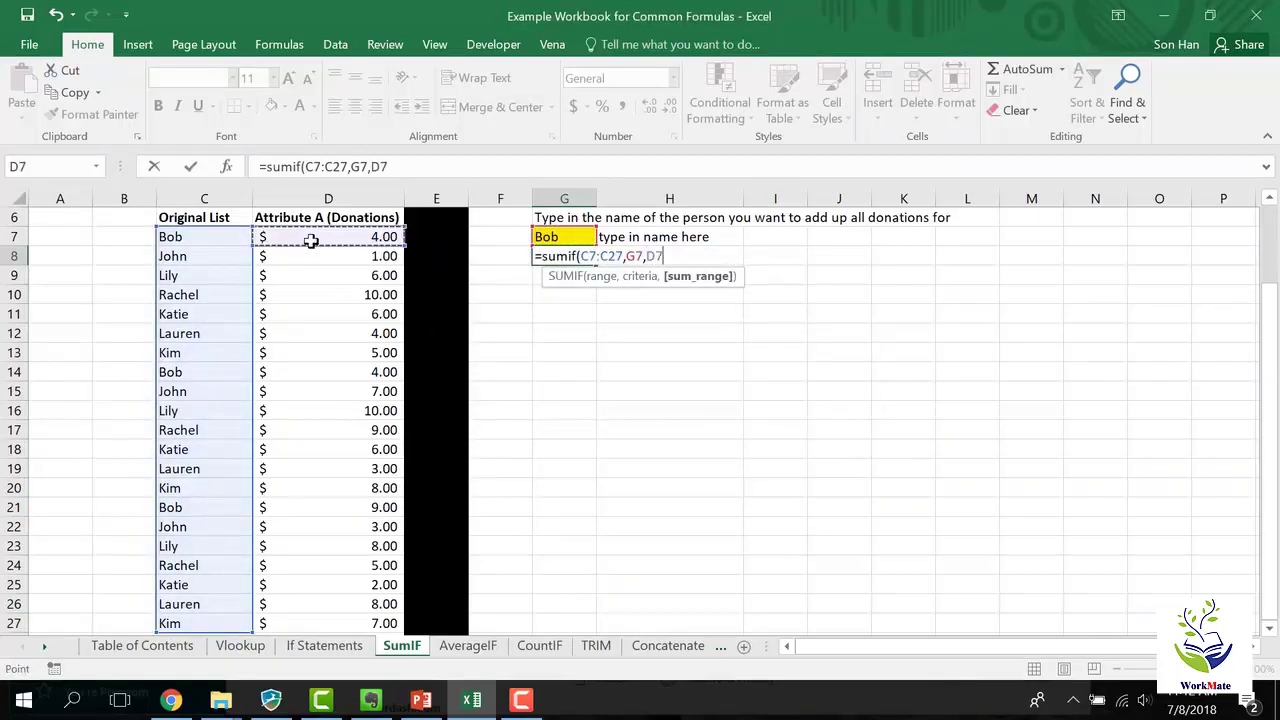
pyautogui.hotkey('ctrl', 'shift', 'Down')
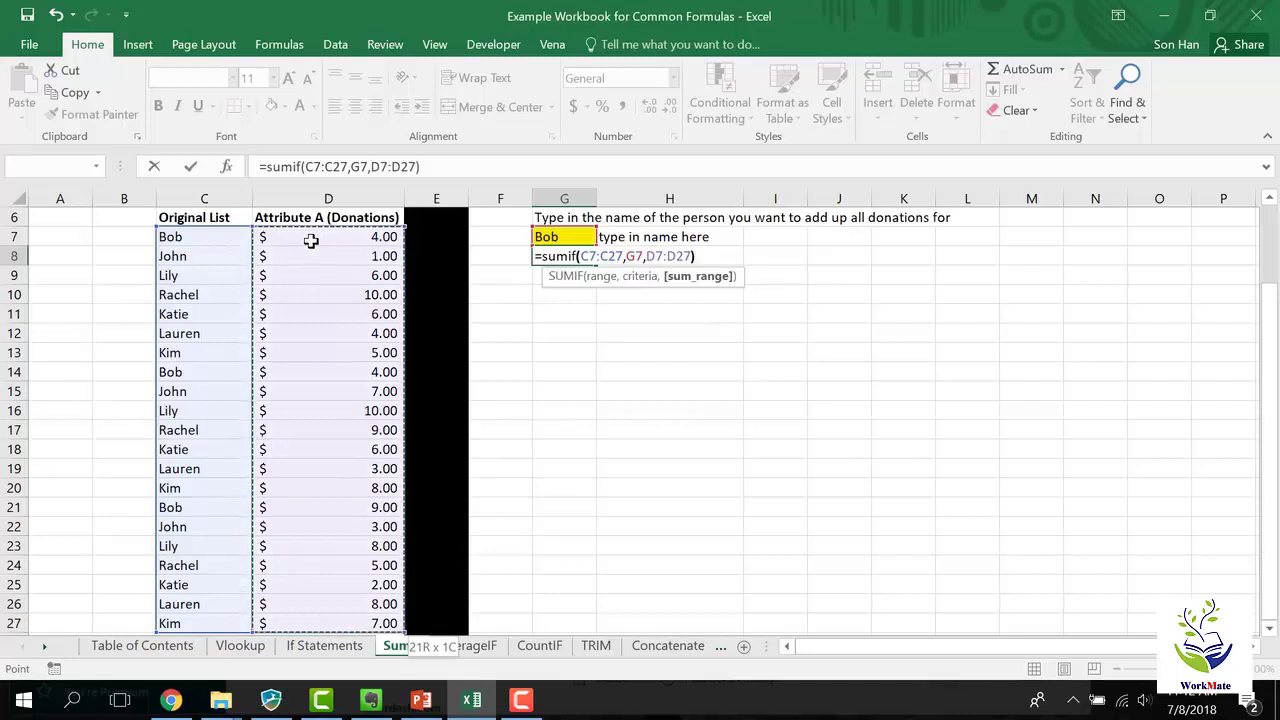
pyautogui.write(')')
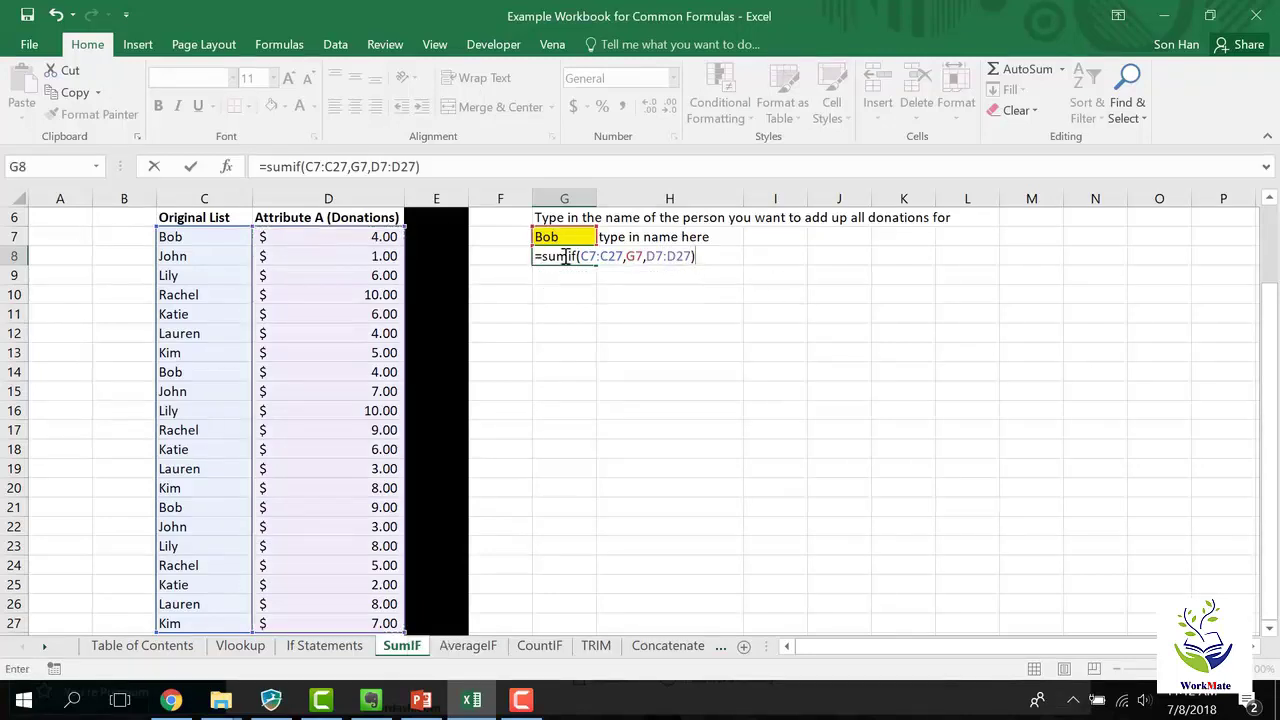
# Step: Review the range, criteria and sum range arguments of the SUMIF formula in G8, and commit the formula
pyautogui.moveTo(580, 256); pyautogui.dragTo(628, 256)
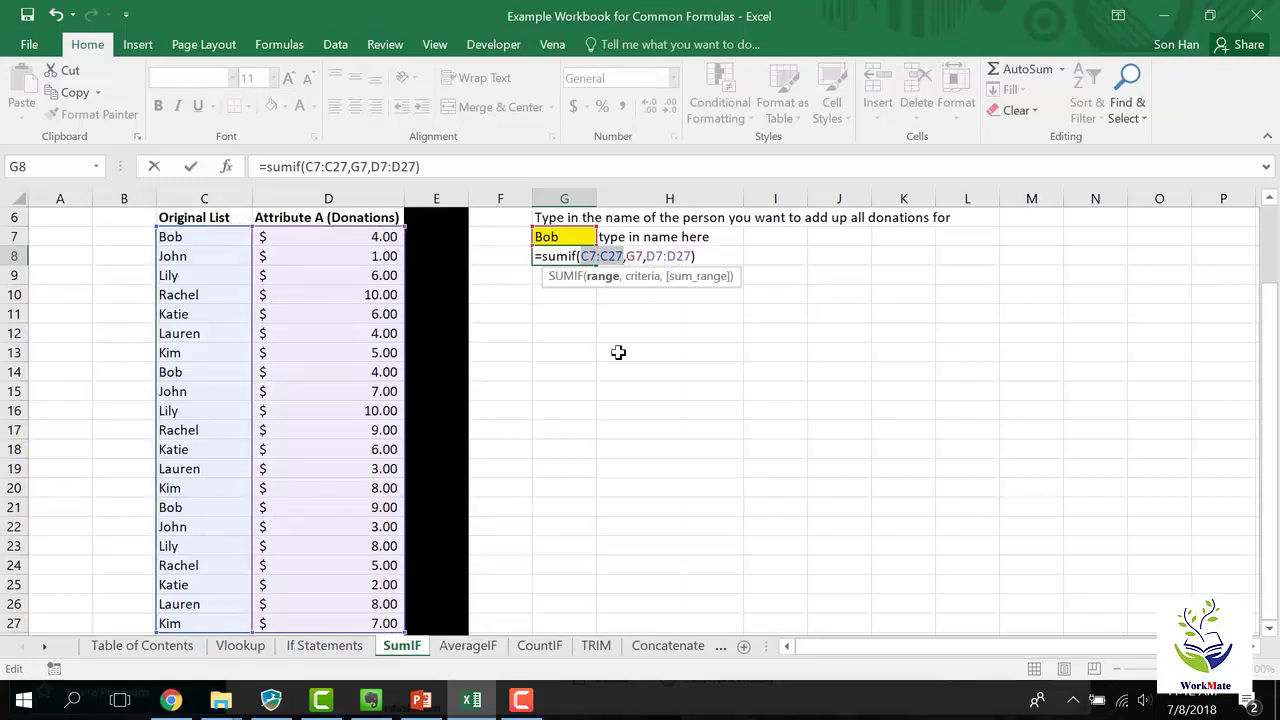
pyautogui.click(644, 278)
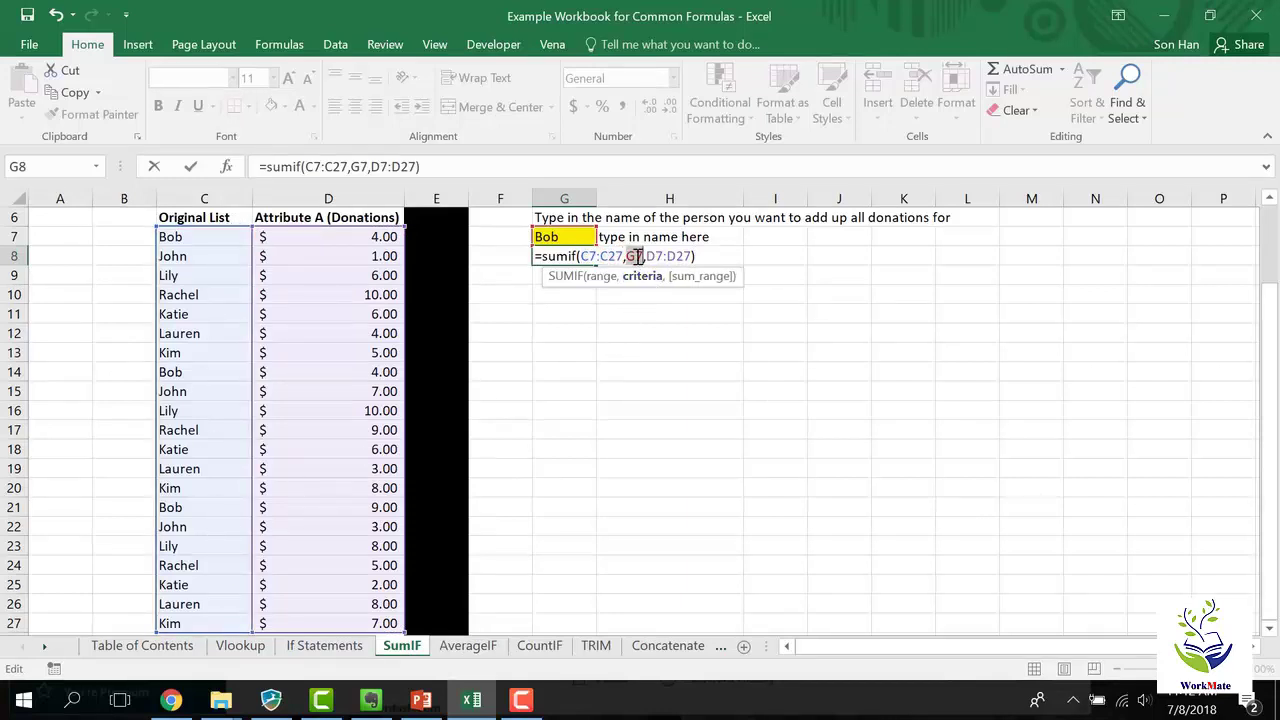
pyautogui.click(680, 278)
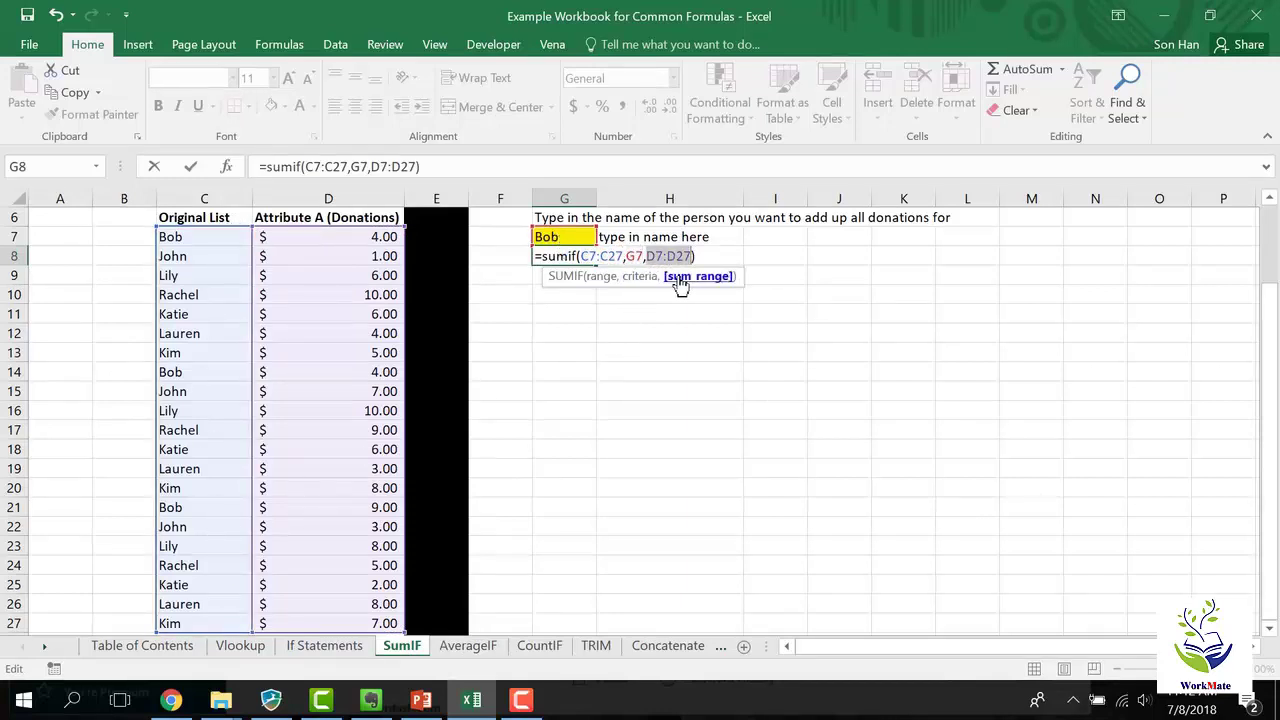
pyautogui.press('Return')
# Step: Apply the dollar Accounting number format to G8 and inspect the cell ranges its formula references
pyautogui.press('Up')
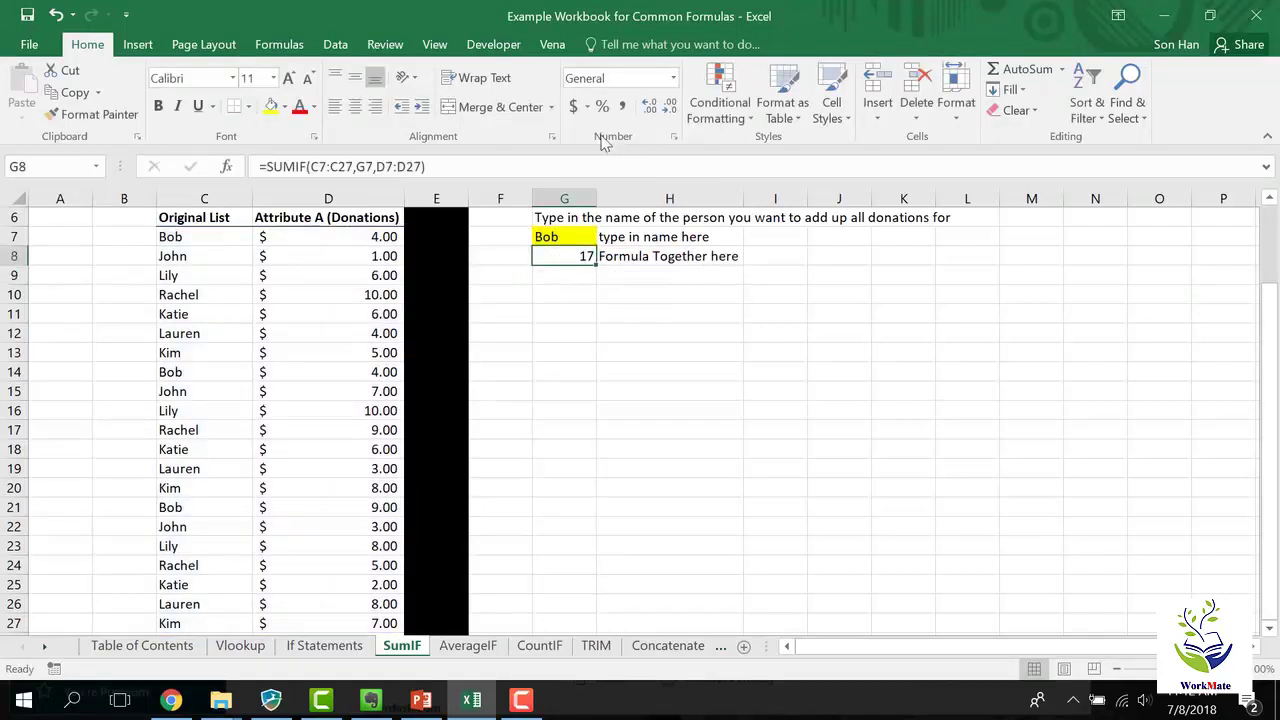
pyautogui.click(573, 106)
pyautogui.scroll(2, 527, 358)
pyautogui.press('F2')
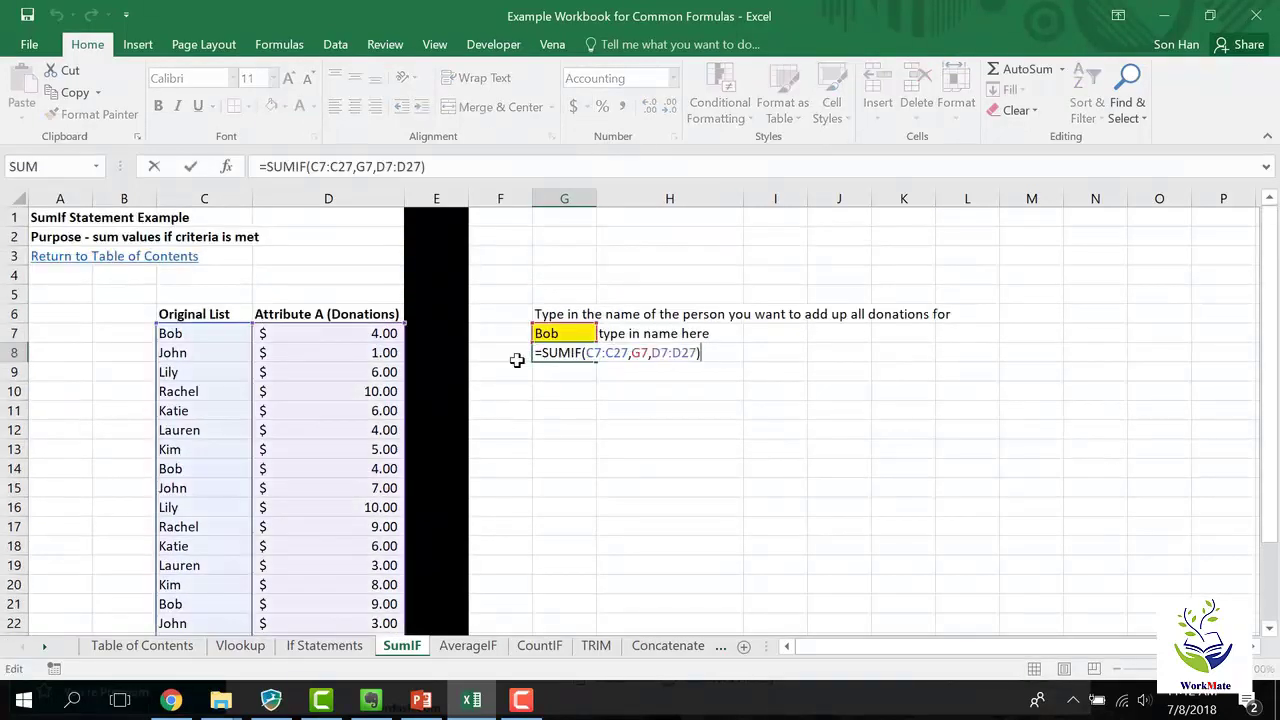
pyautogui.press('Escape')
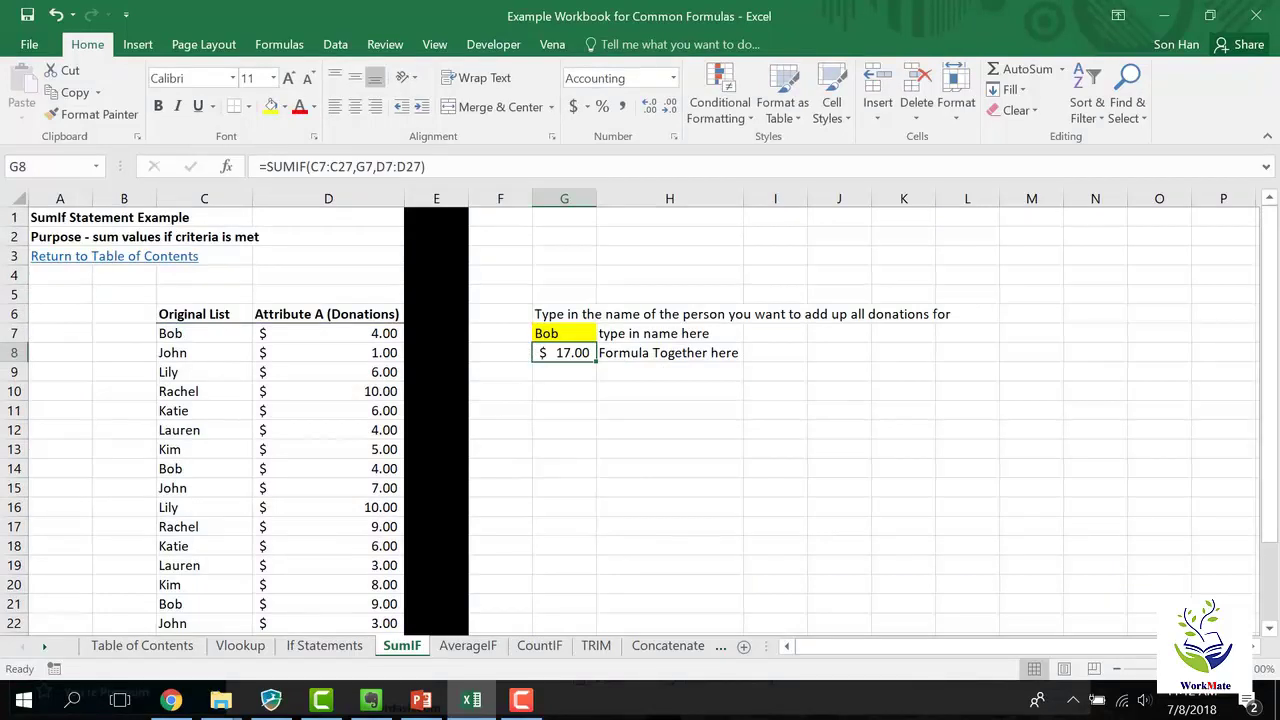
# Step: Fill the rows matching the name in G7 with yellow: C7:D7, C14:D14 and C21:D21
pyautogui.moveTo(183, 338); pyautogui.dragTo(320, 338)
pyautogui.click(417, 355)
pyautogui.moveTo(182, 469); pyautogui.dragTo(342, 468)
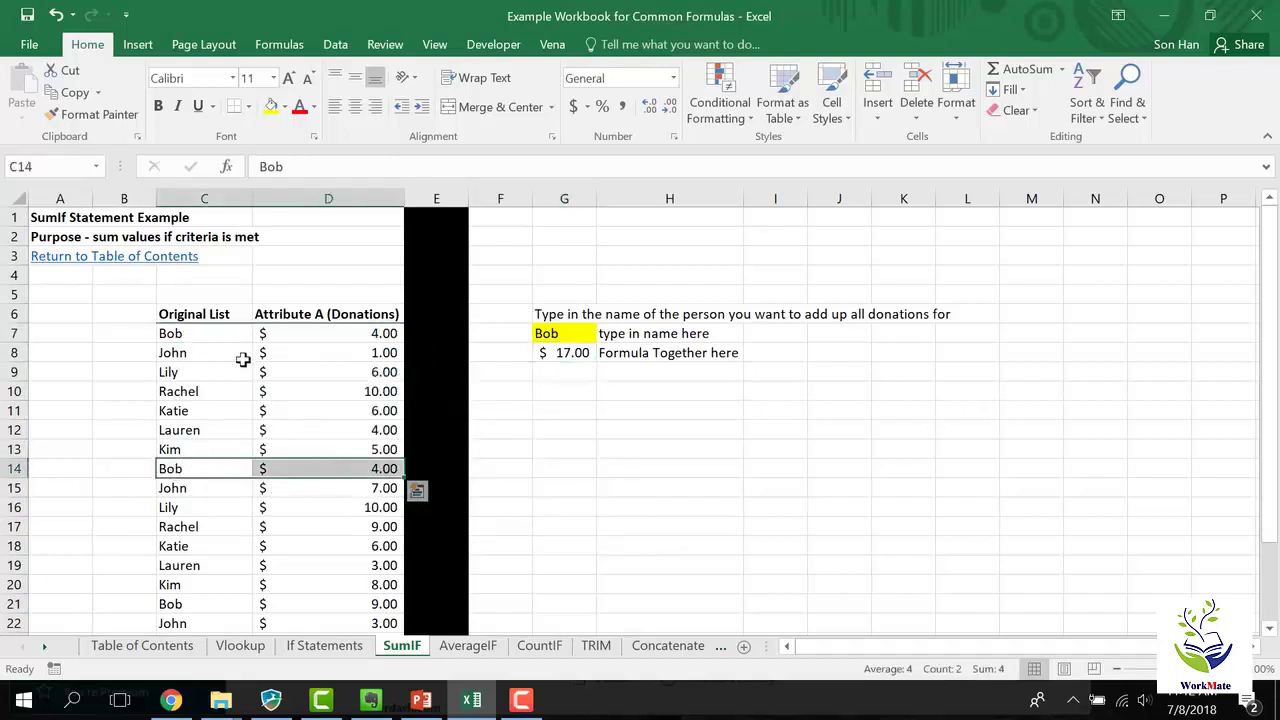
pyautogui.click(279, 110)
pyautogui.moveTo(211, 334); pyautogui.dragTo(330, 333)
pyautogui.click(271, 107)
pyautogui.scroll(-2, 231, 460)
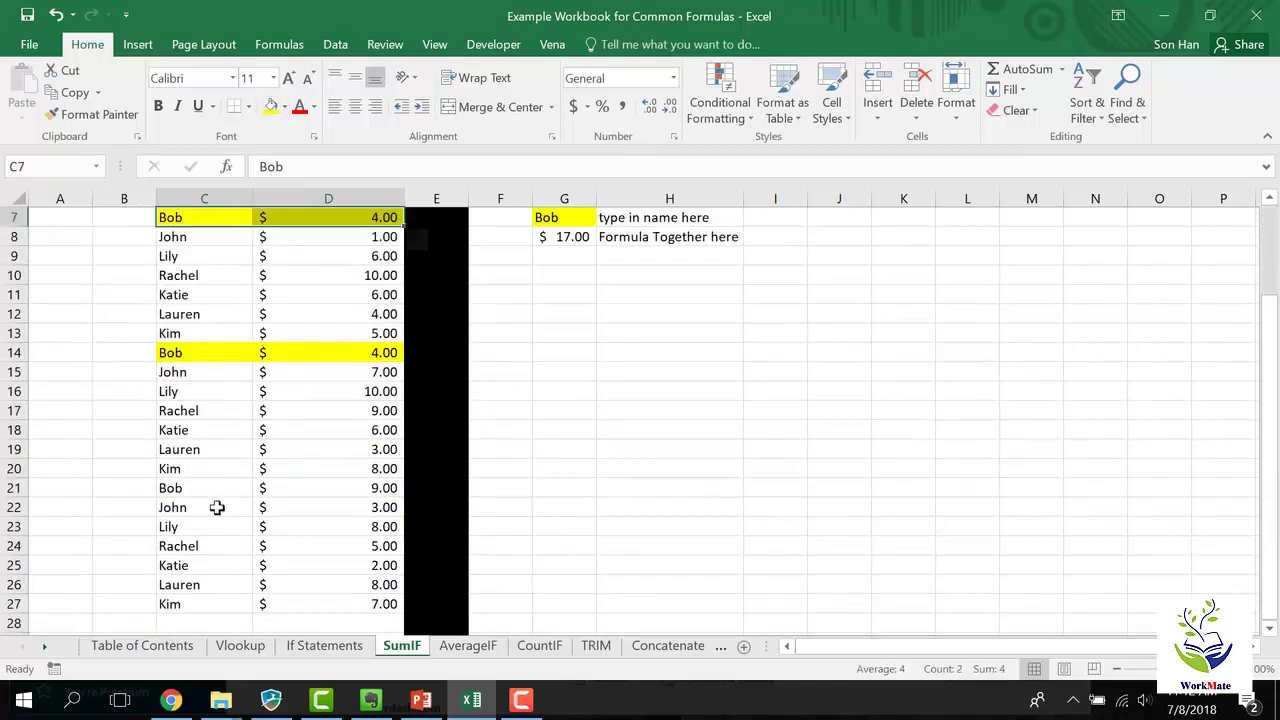
pyautogui.moveTo(197, 490); pyautogui.dragTo(334, 489)
pyautogui.click(271, 107)
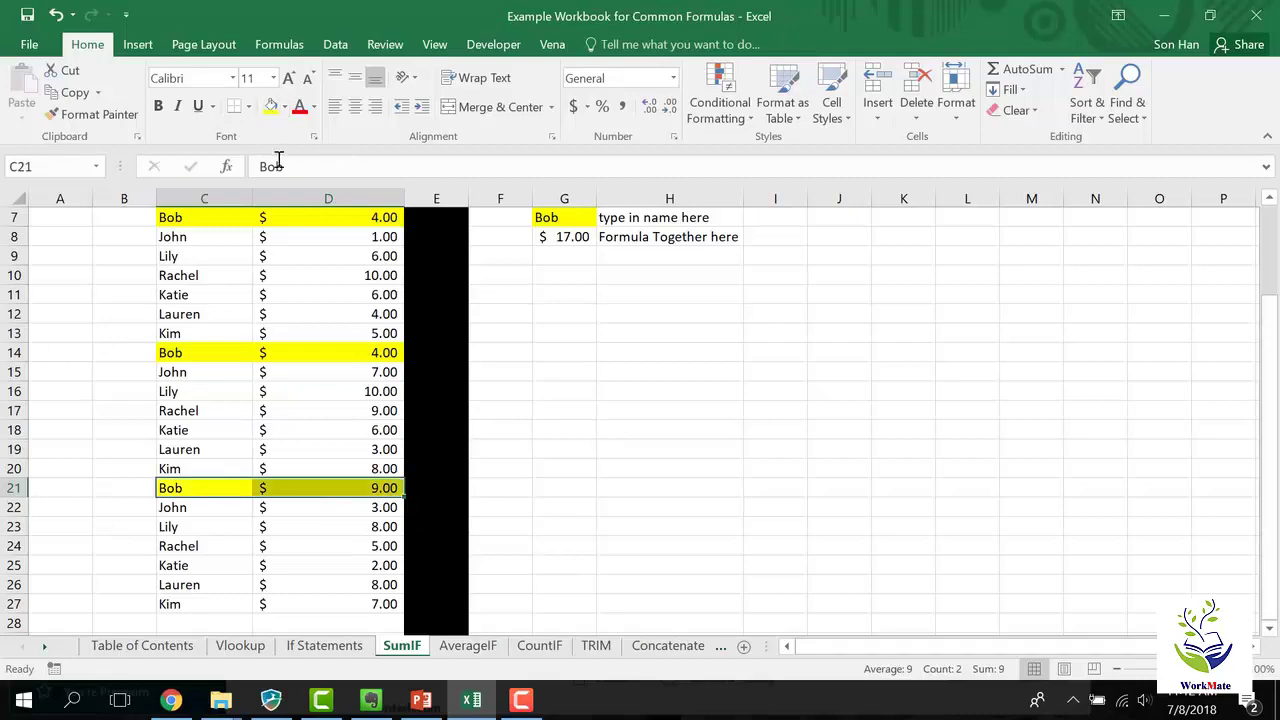
# Step: Add the three highlighted donations manually in G14 with the formula =D7+D14+D21
pyautogui.scroll(1, 263, 507)
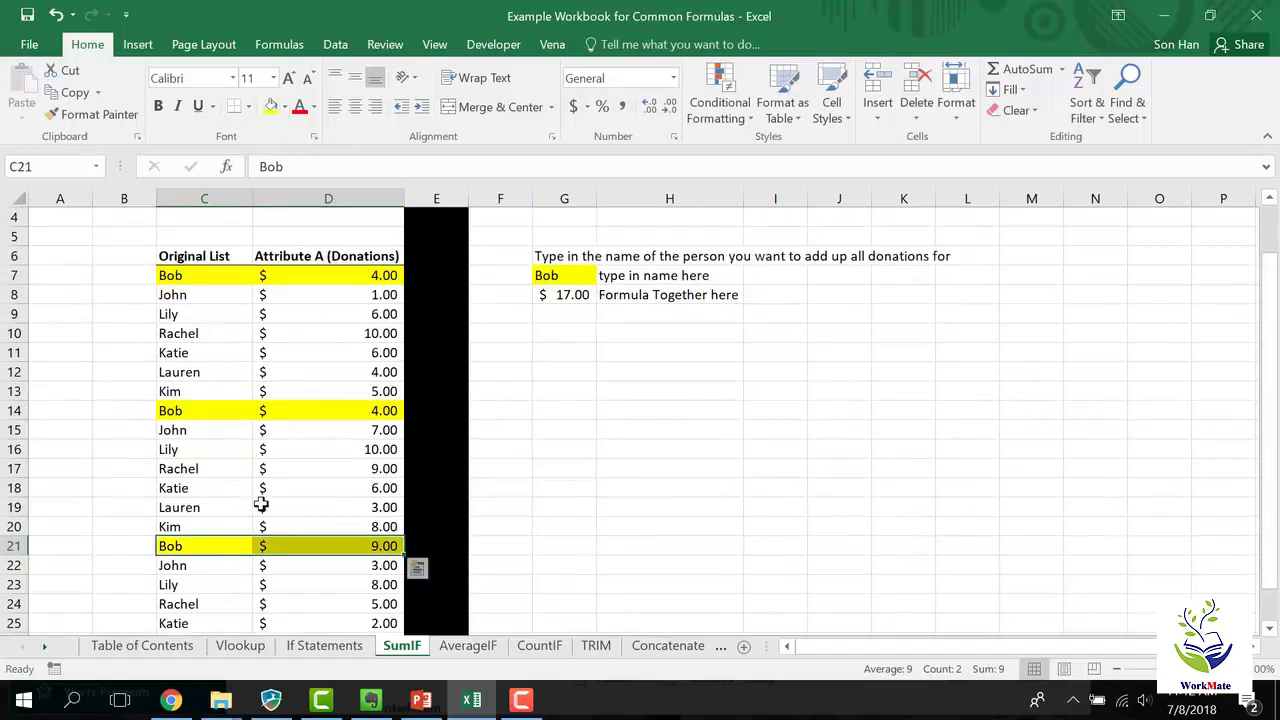
pyautogui.scroll(-1, 261, 506)
pyautogui.scroll(1, 245, 385)
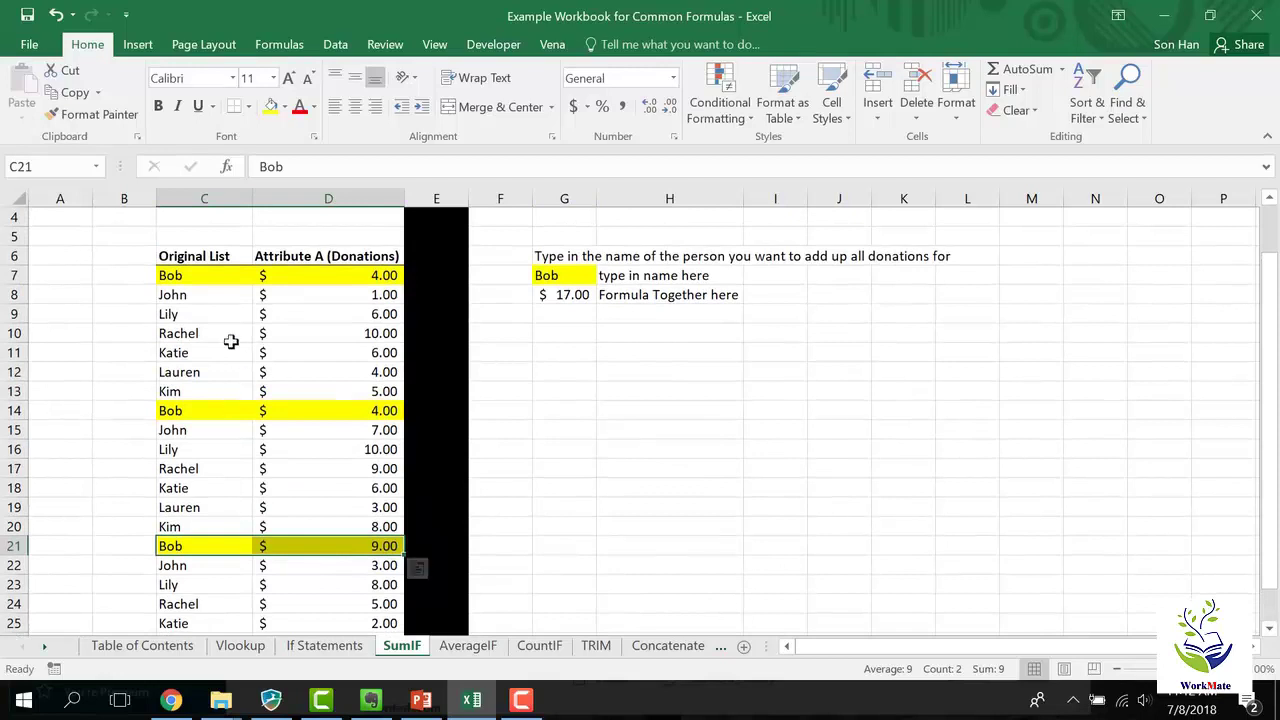
pyautogui.click(585, 407)
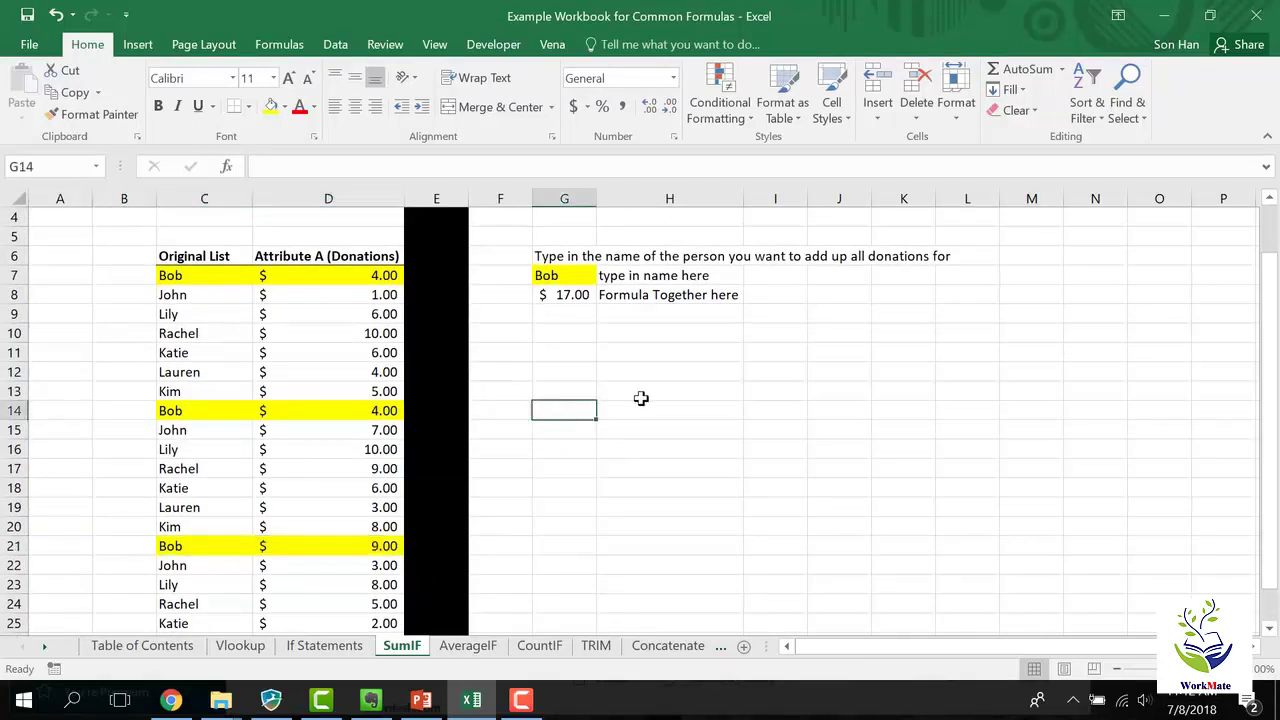
pyautogui.write('=')
pyautogui.click(395, 273)
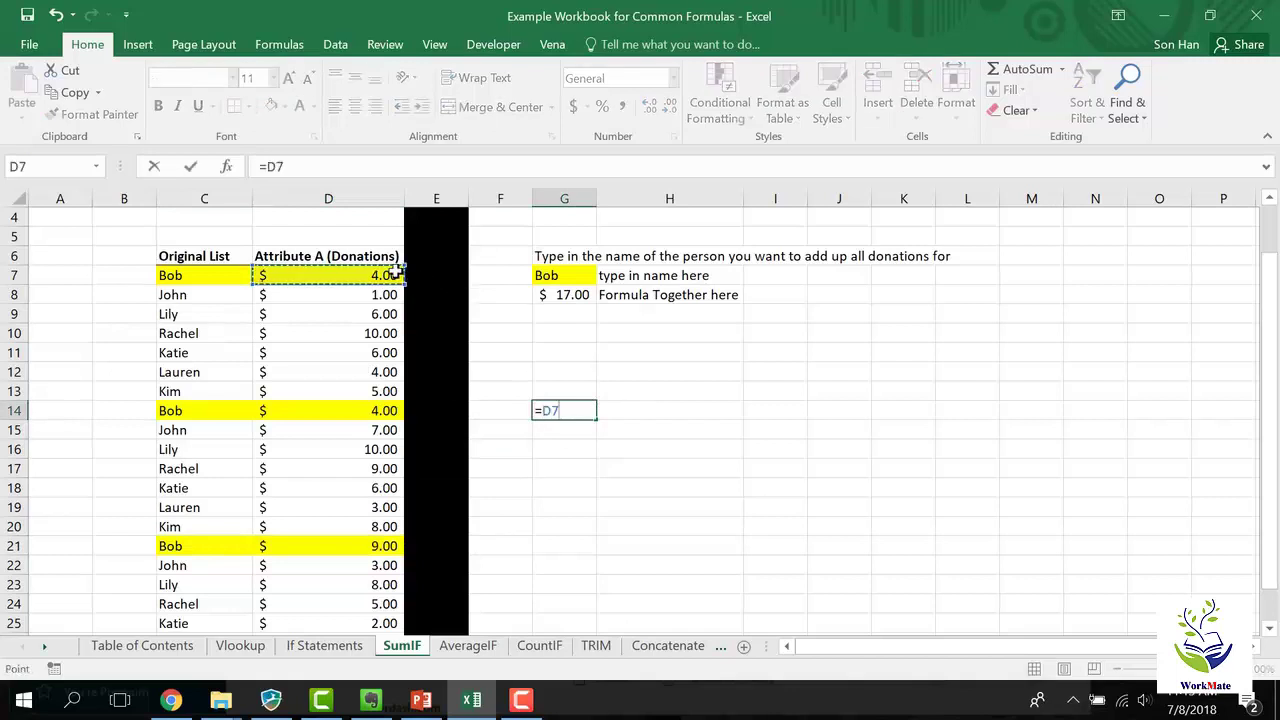
pyautogui.write('+')
pyautogui.click(387, 413)
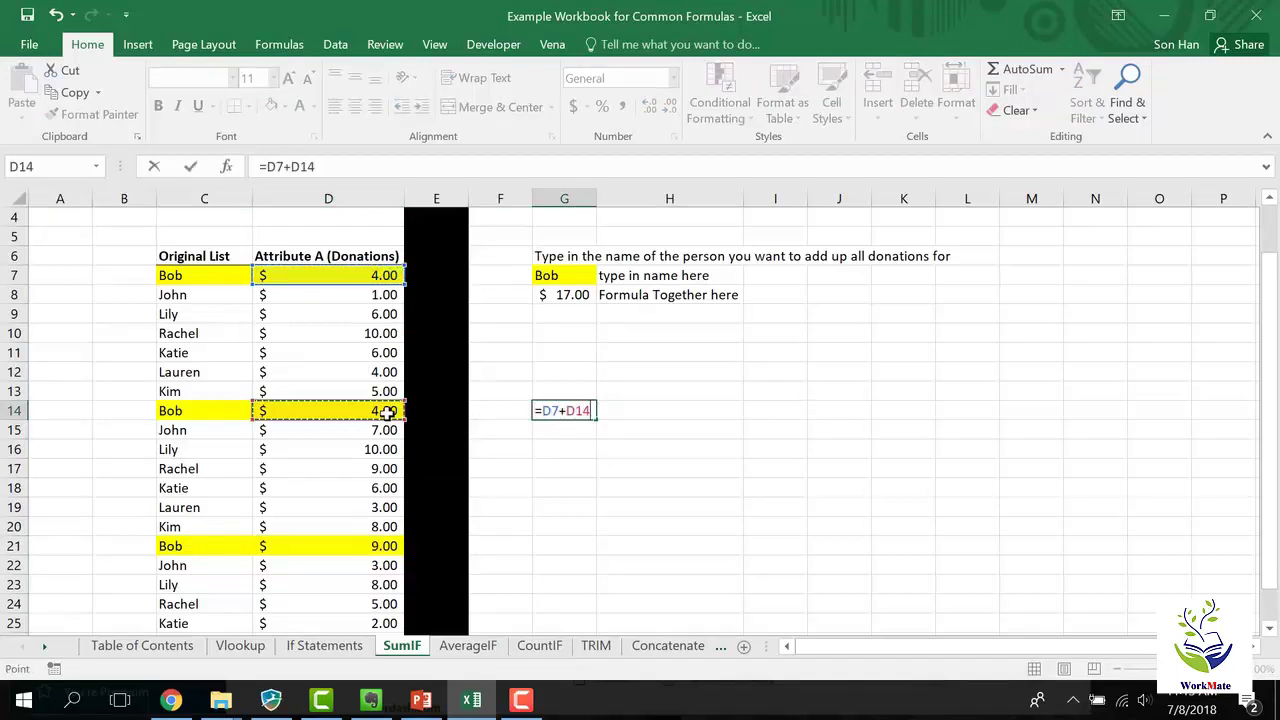
pyautogui.write('+')
pyautogui.click(370, 543)
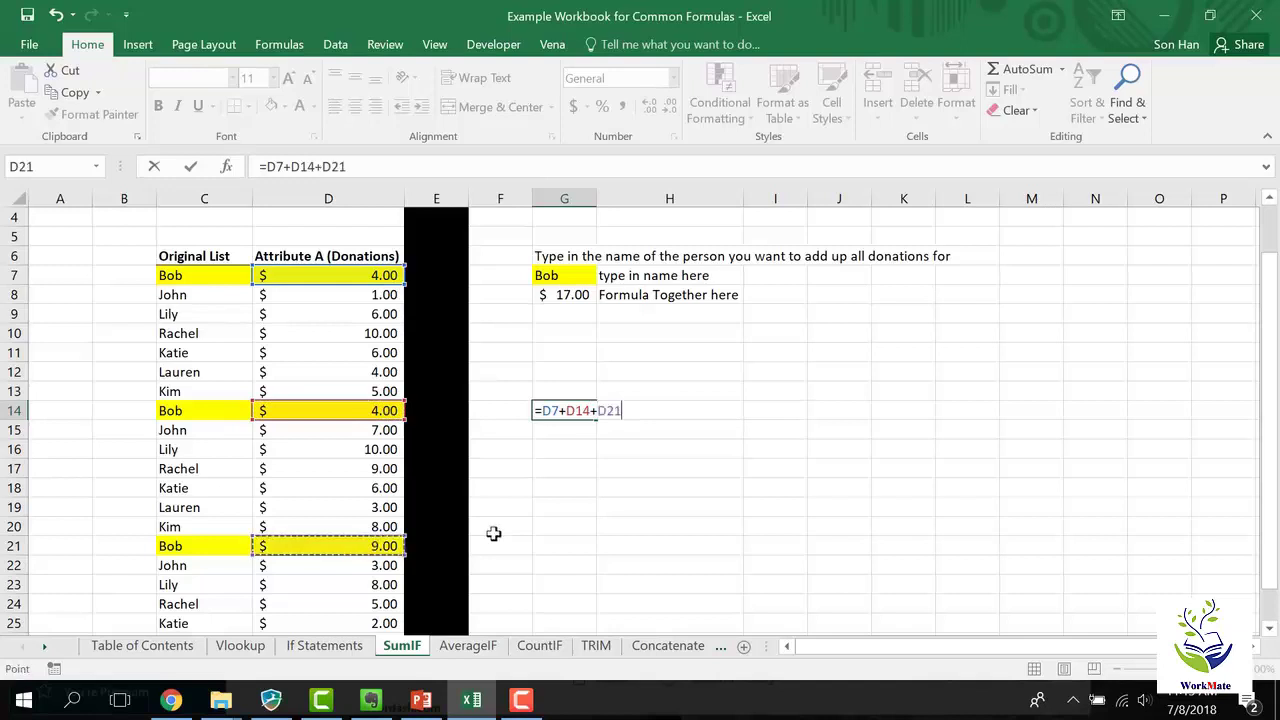
pyautogui.press('Return')
pyautogui.press('Up')
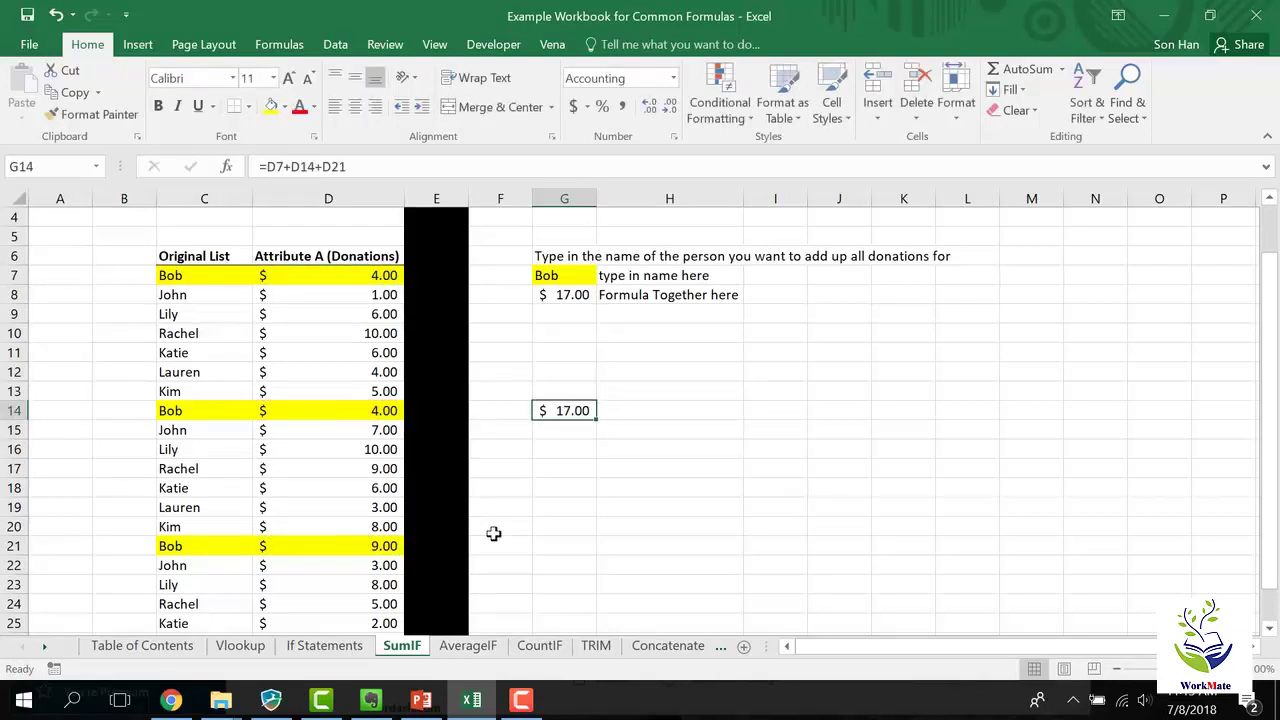
# Step: Clear the manual sum in G14 and remove the fill color from C7:D27
pyautogui.press('Delete')
pyautogui.moveTo(209, 275); pyautogui.dragTo(345, 596)
pyautogui.click(285, 107)
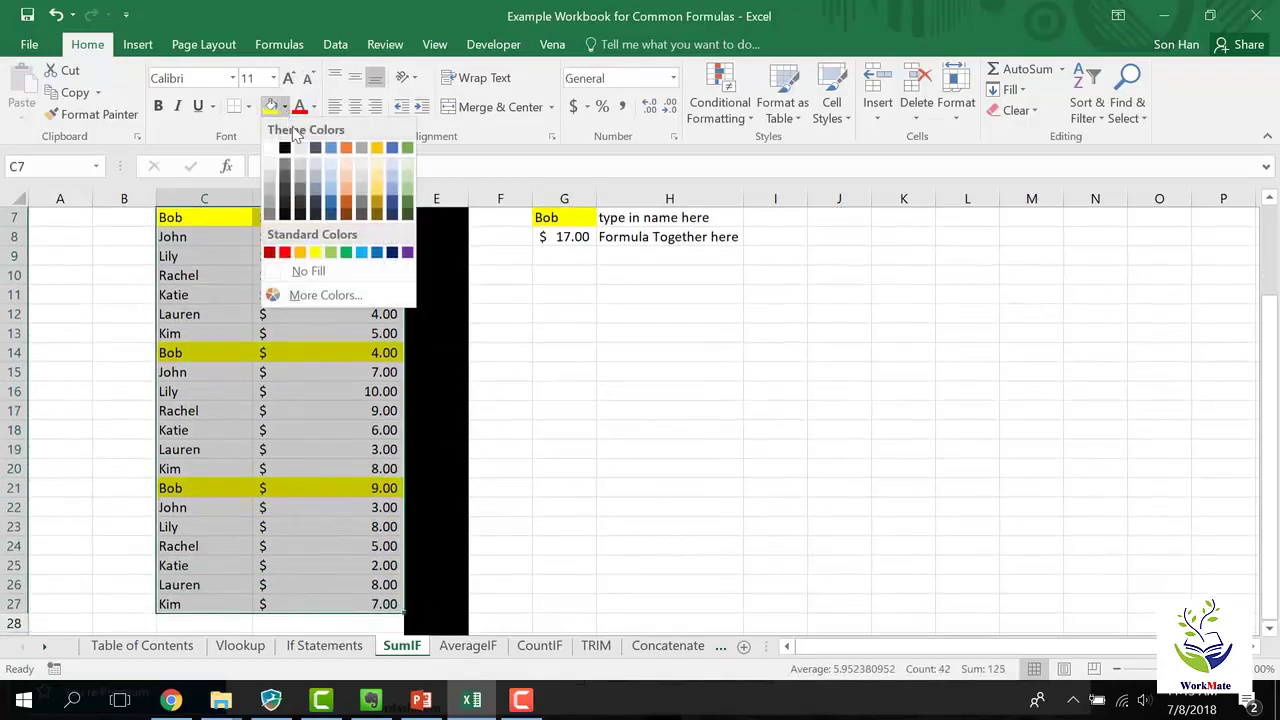
pyautogui.click(308, 270)
pyautogui.click(566, 314)
pyautogui.scroll(2, 480, 317)
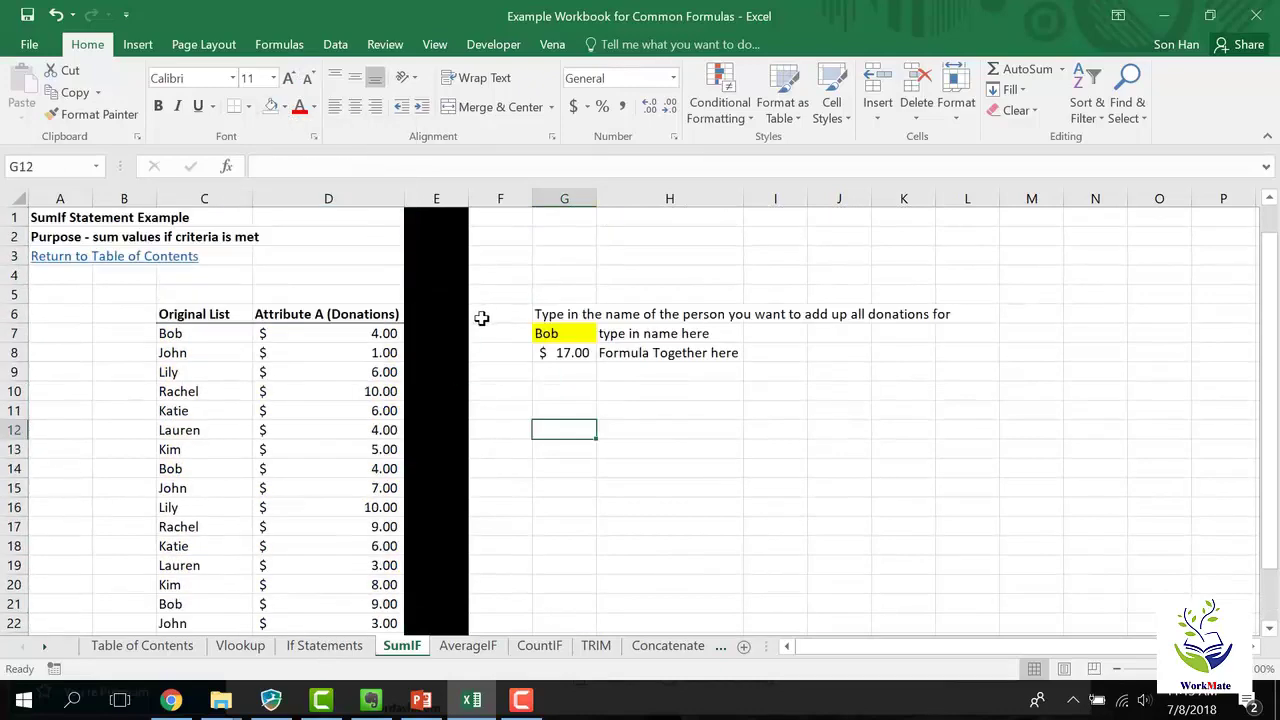
# Step: Replace the name in G7 with the one listed in C8 to total that person's donations
pyautogui.click(552, 334)
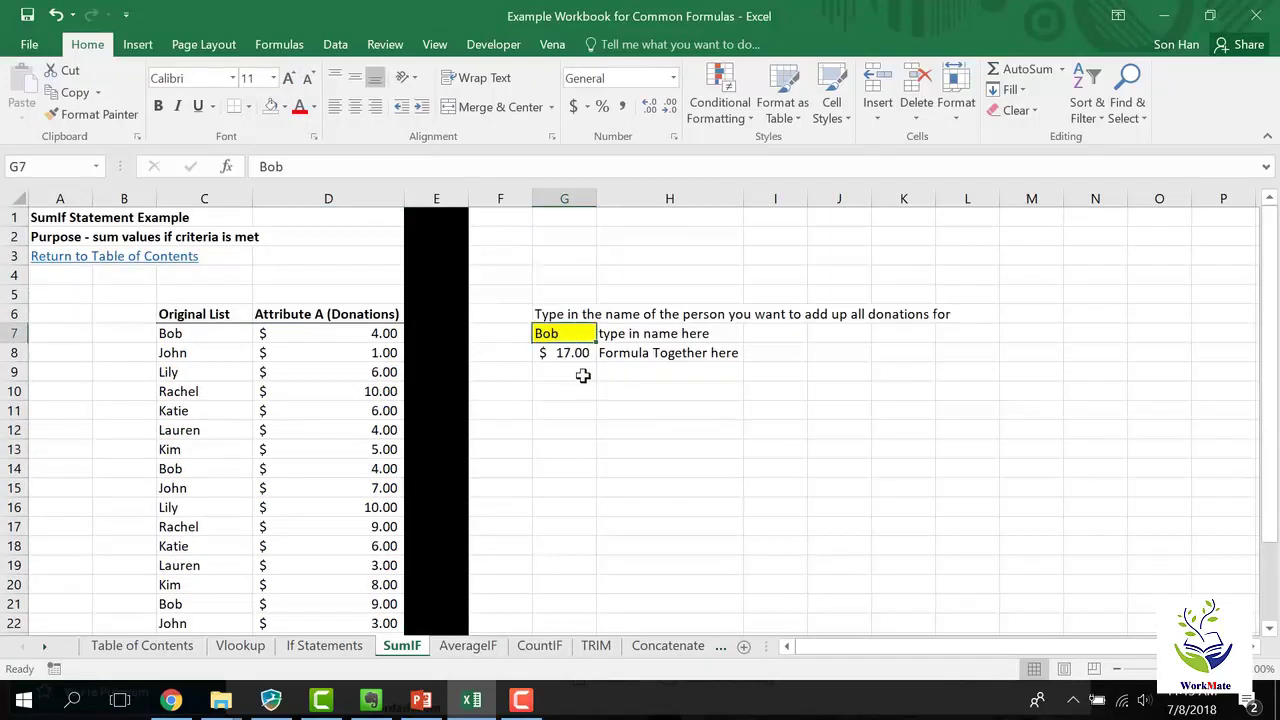
pyautogui.write('Jo')
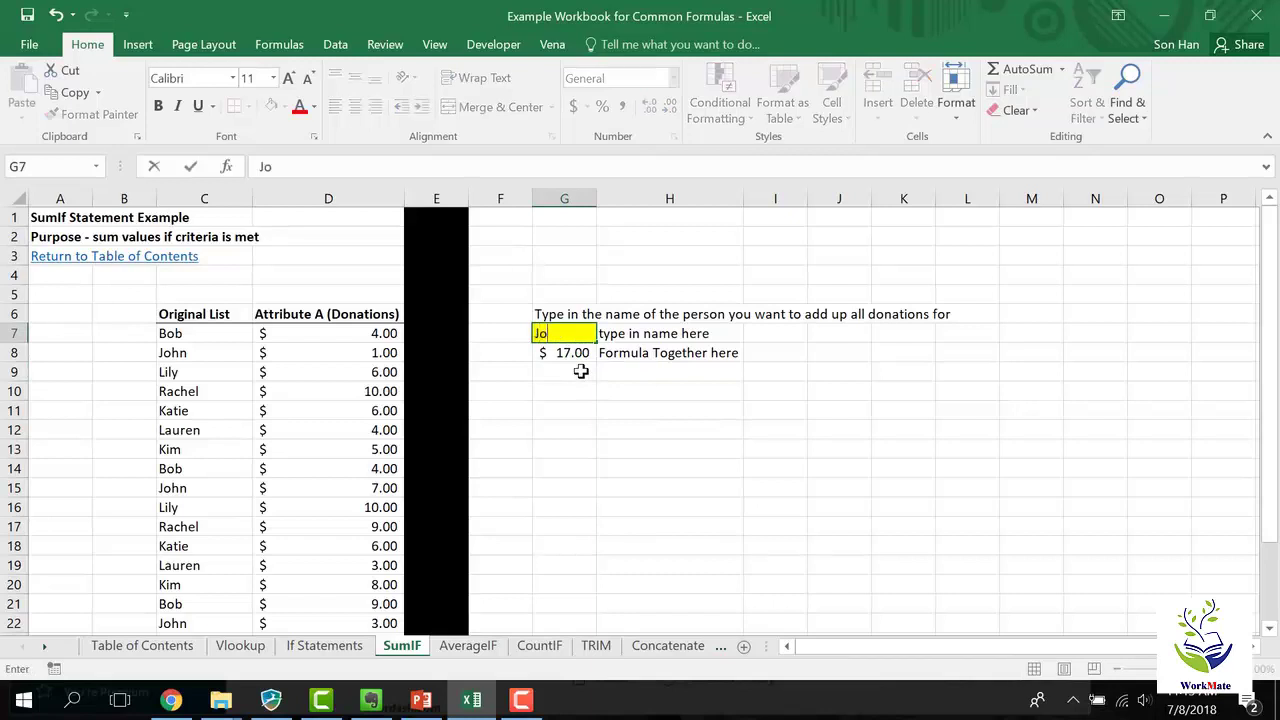
pyautogui.write('hn')
pyautogui.press('Return')
# Step: Test the SUMIF total with two more names in G7, first the one from C9, then the one from C10
pyautogui.press('Up')
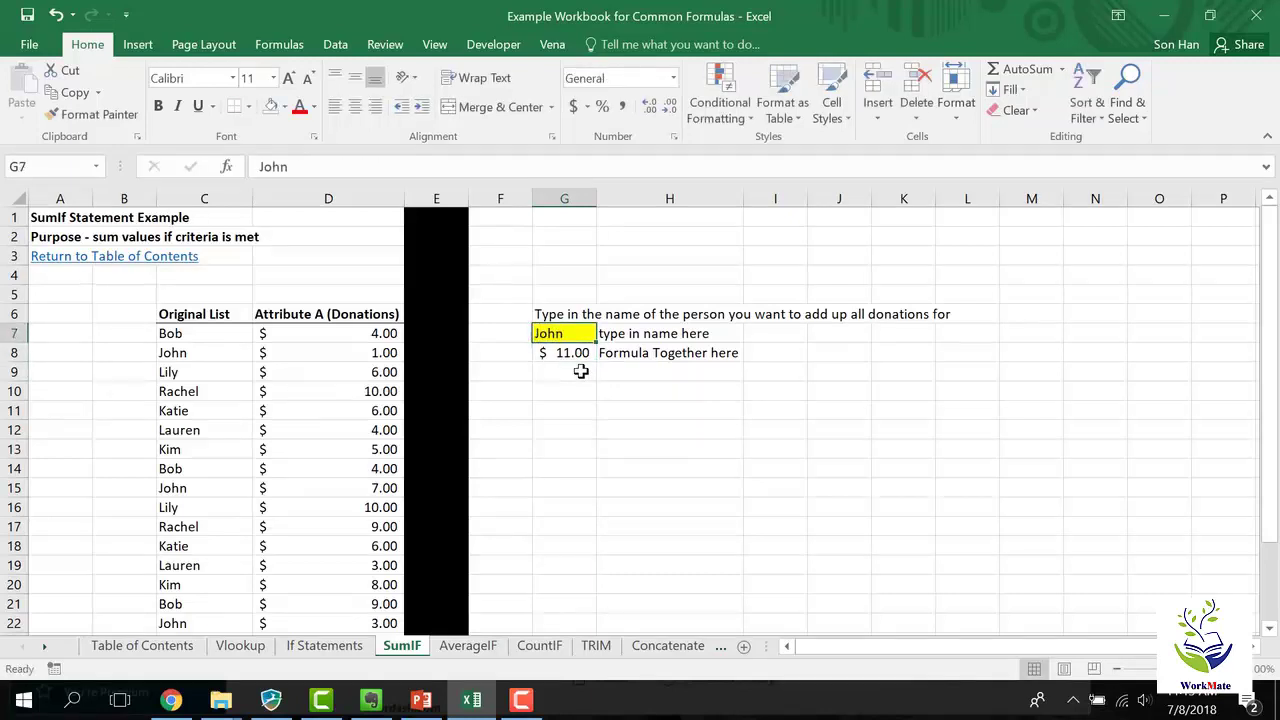
pyautogui.write('Lily')
pyautogui.press('Return')
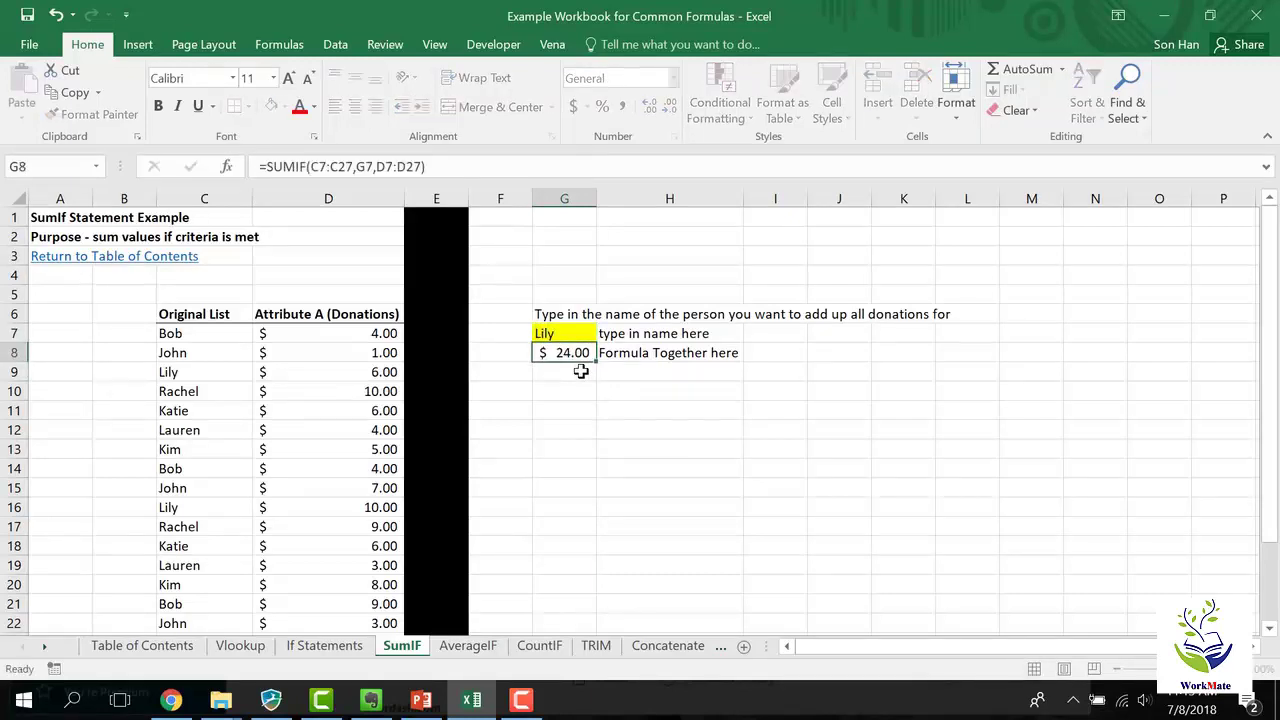
pyautogui.press('Up')
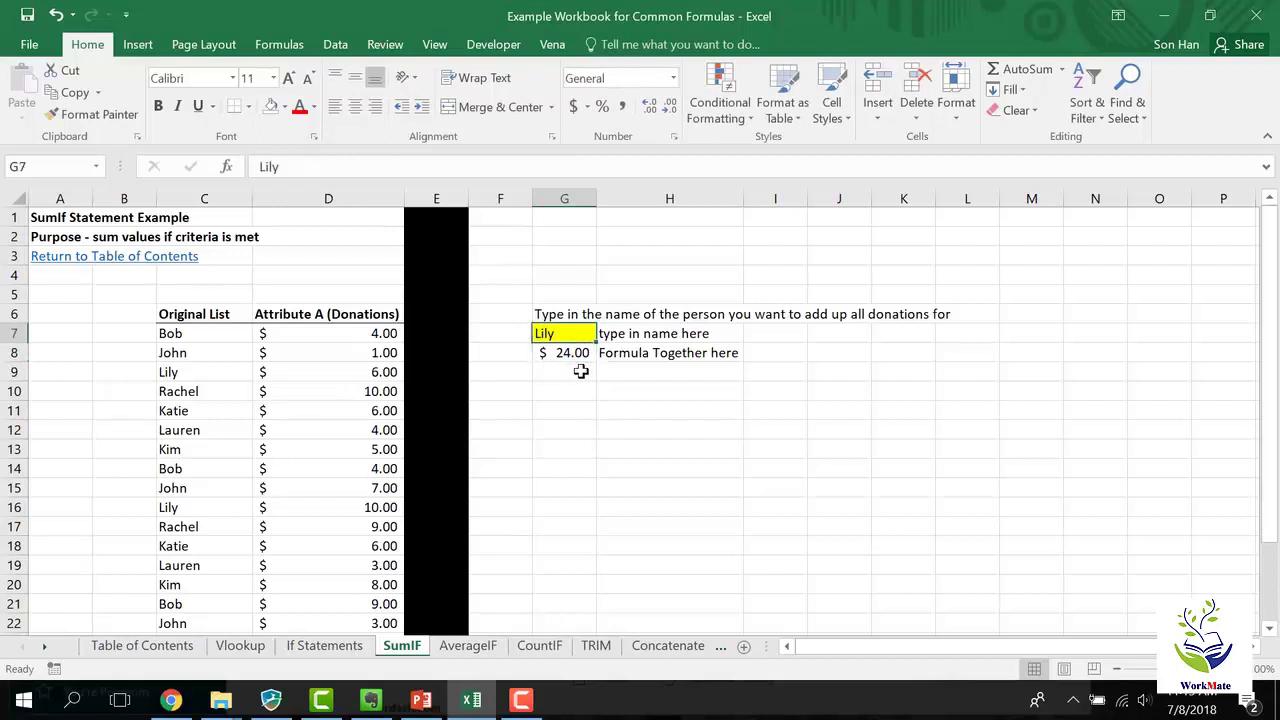
pyautogui.write('Rachel')
pyautogui.press('Return')
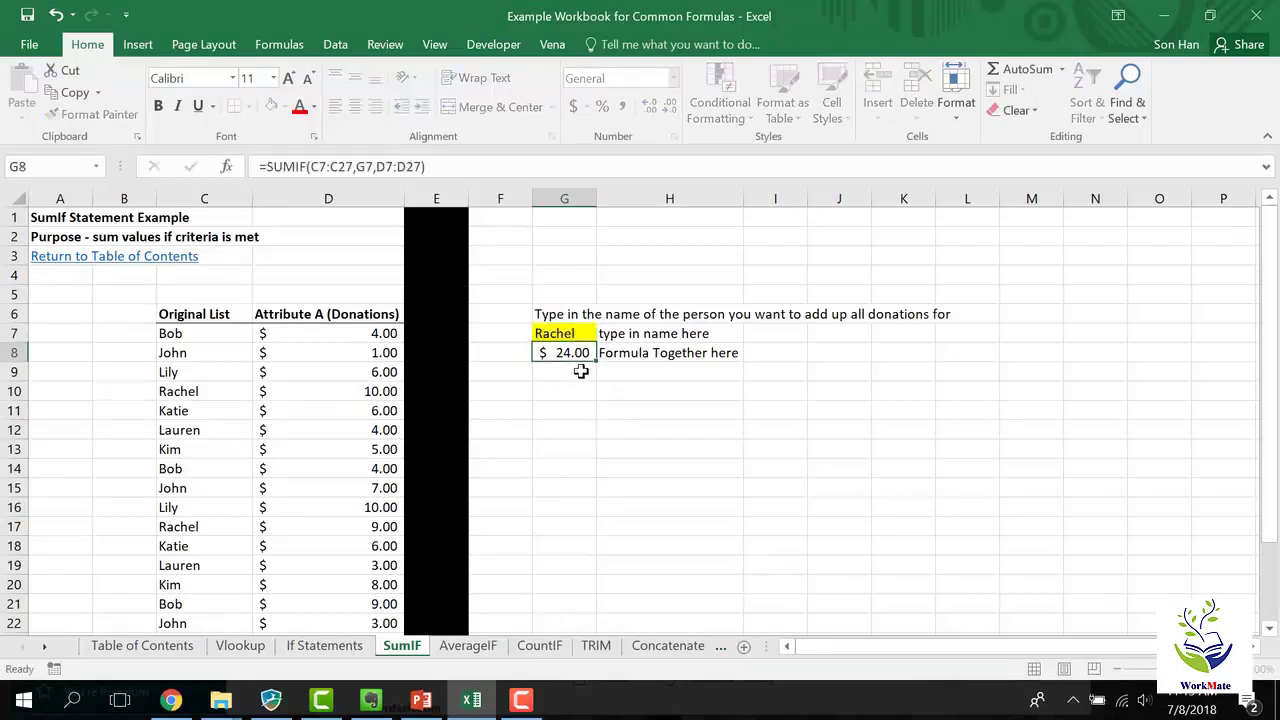
# Step: Enter the name from C11 in G7 and inspect the ranges referenced by the SUMIF formula in G8
pyautogui.press('Up')
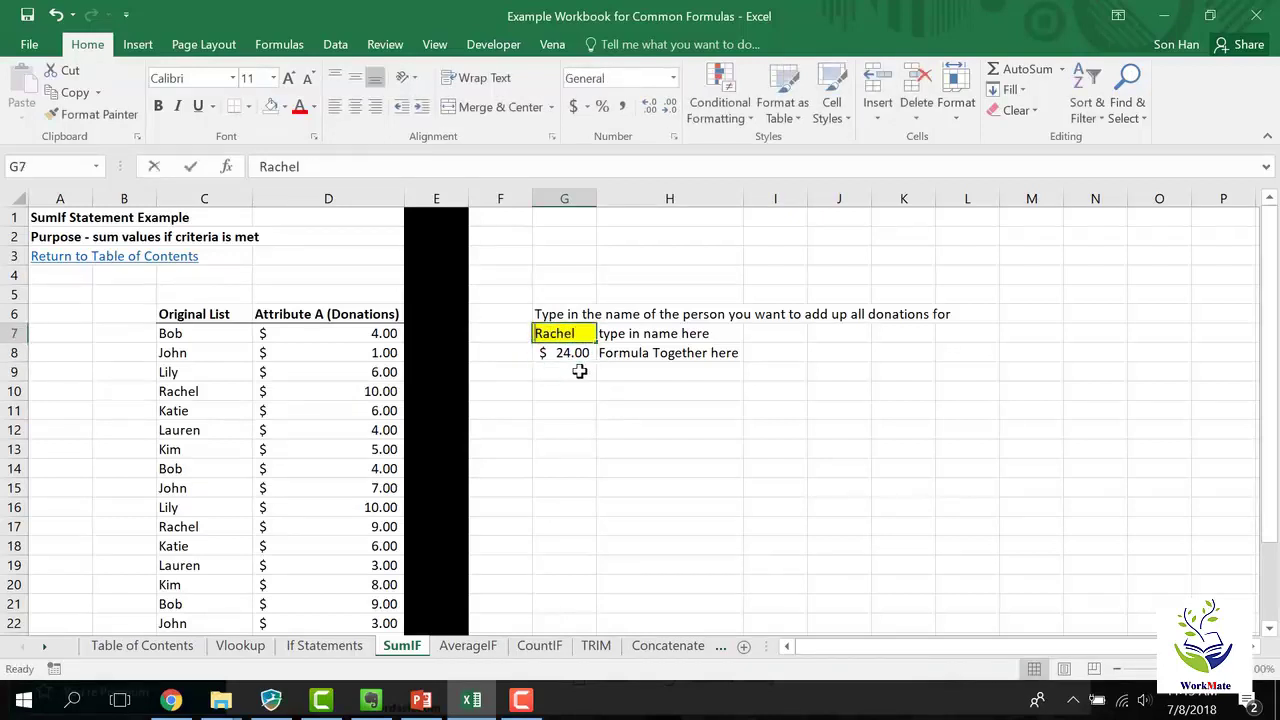
pyautogui.write('Katie')
pyautogui.press('Return')
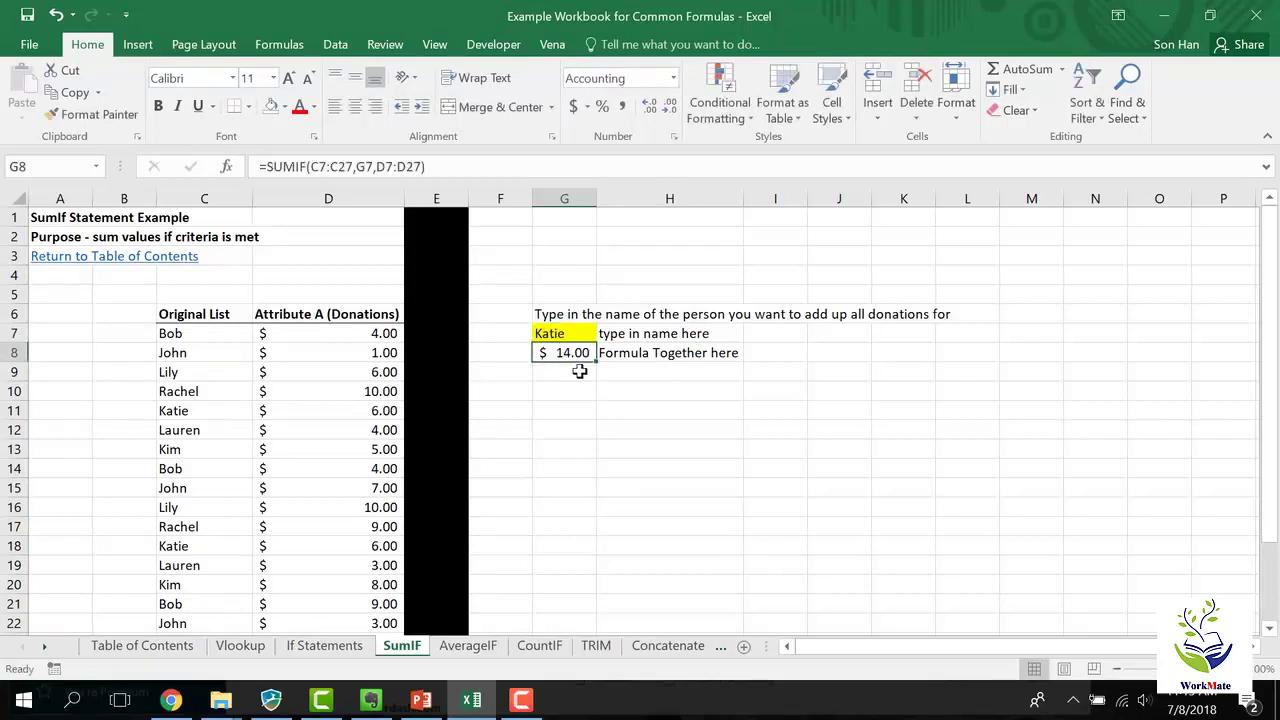
pyautogui.press('F2')
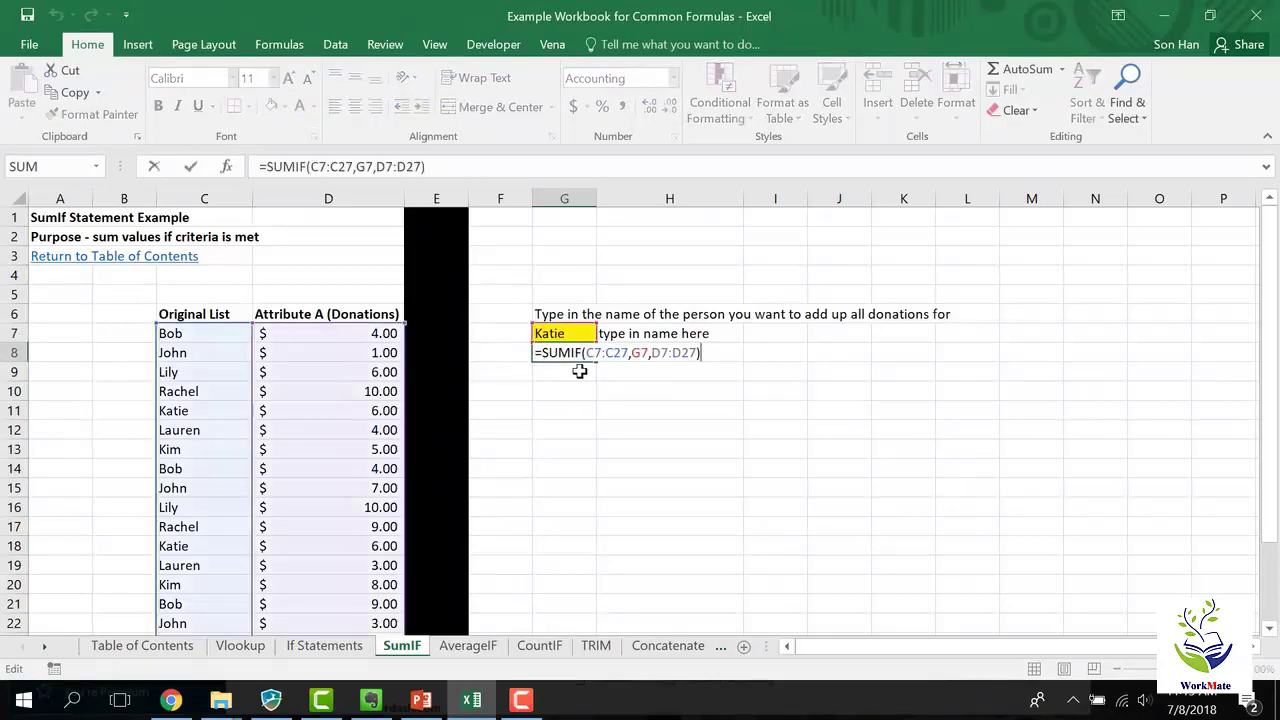
pyautogui.press('Escape')
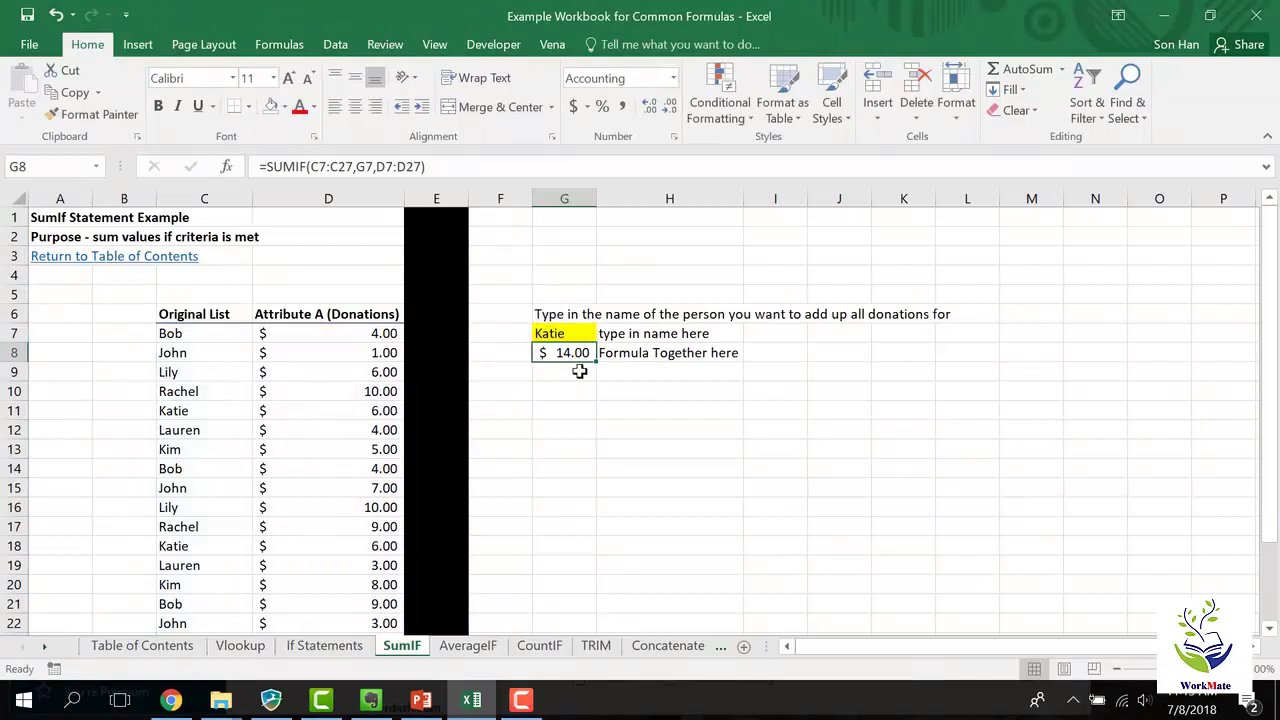
# Step: Clear G8 and begin a new SUMIF formula there with C7:C27 as range and G7 as criteria
pyautogui.write('=')
pyautogui.press('Escape')
pyautogui.press('Delete')
pyautogui.write('=sumif(')
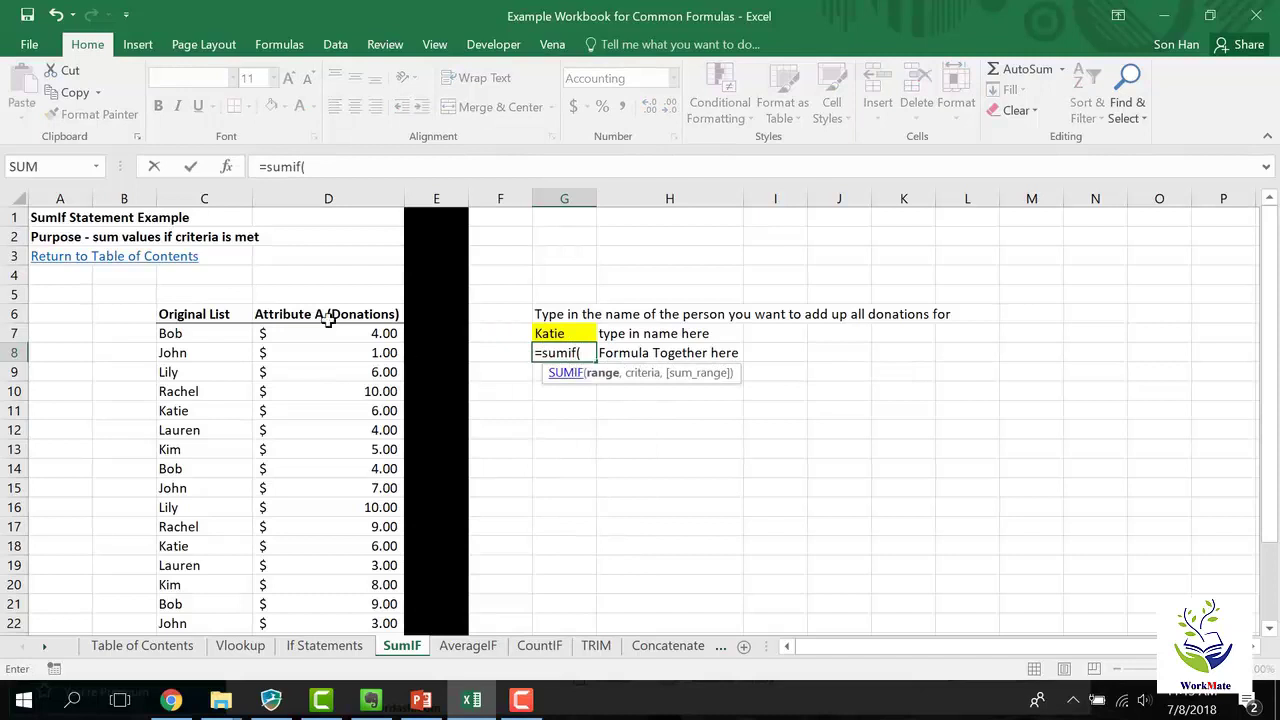
pyautogui.click(223, 333)
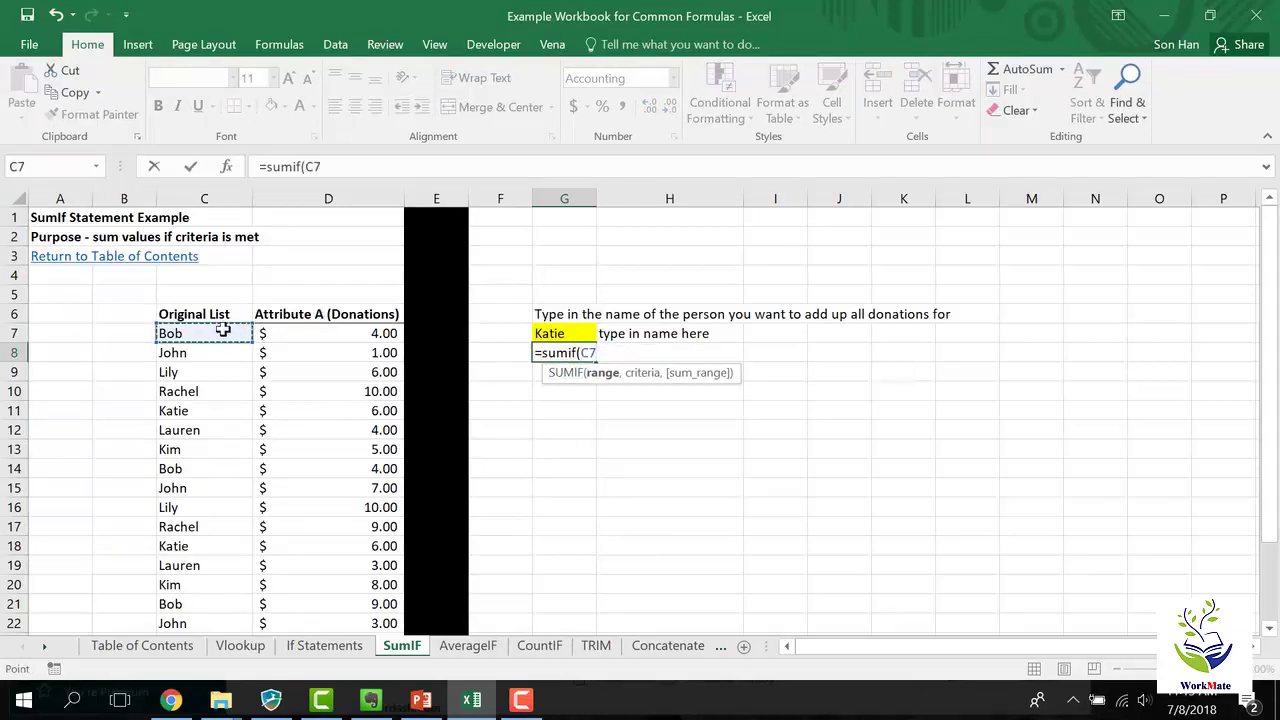
pyautogui.hotkey('ctrl', 'shift', 'Down')
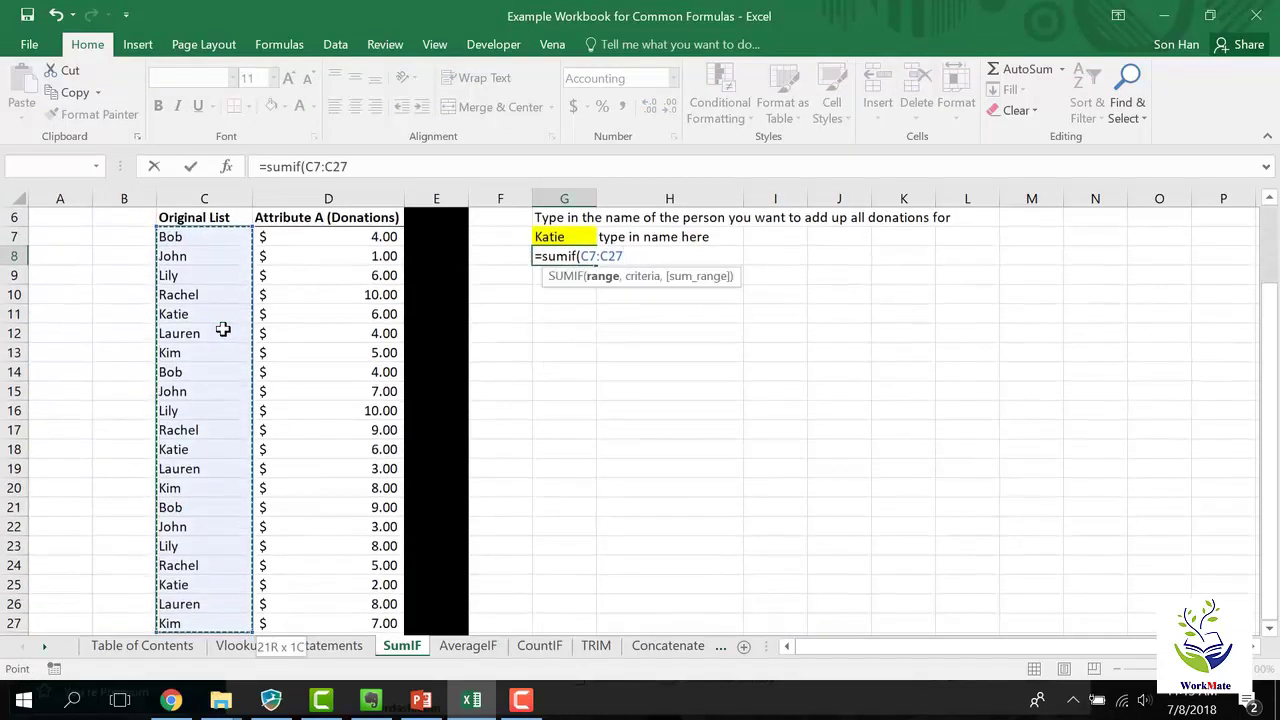
pyautogui.write(',')
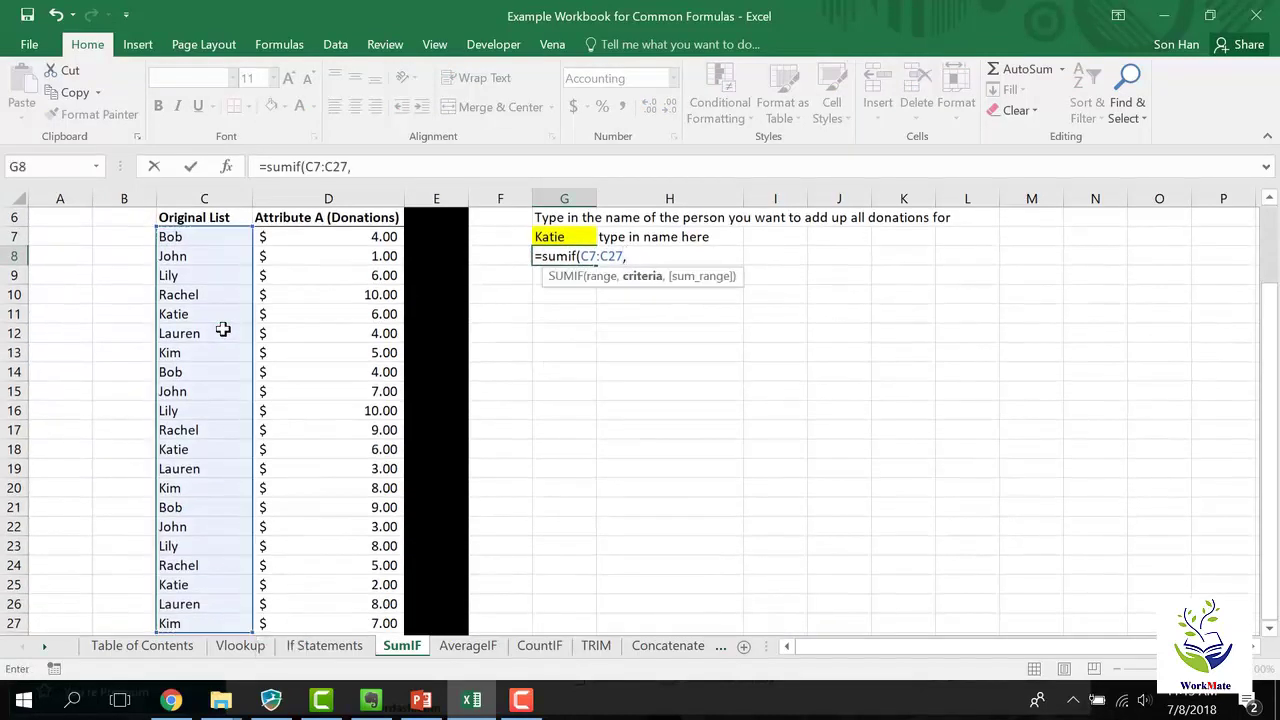
pyautogui.click(547, 238)
pyautogui.write(',')
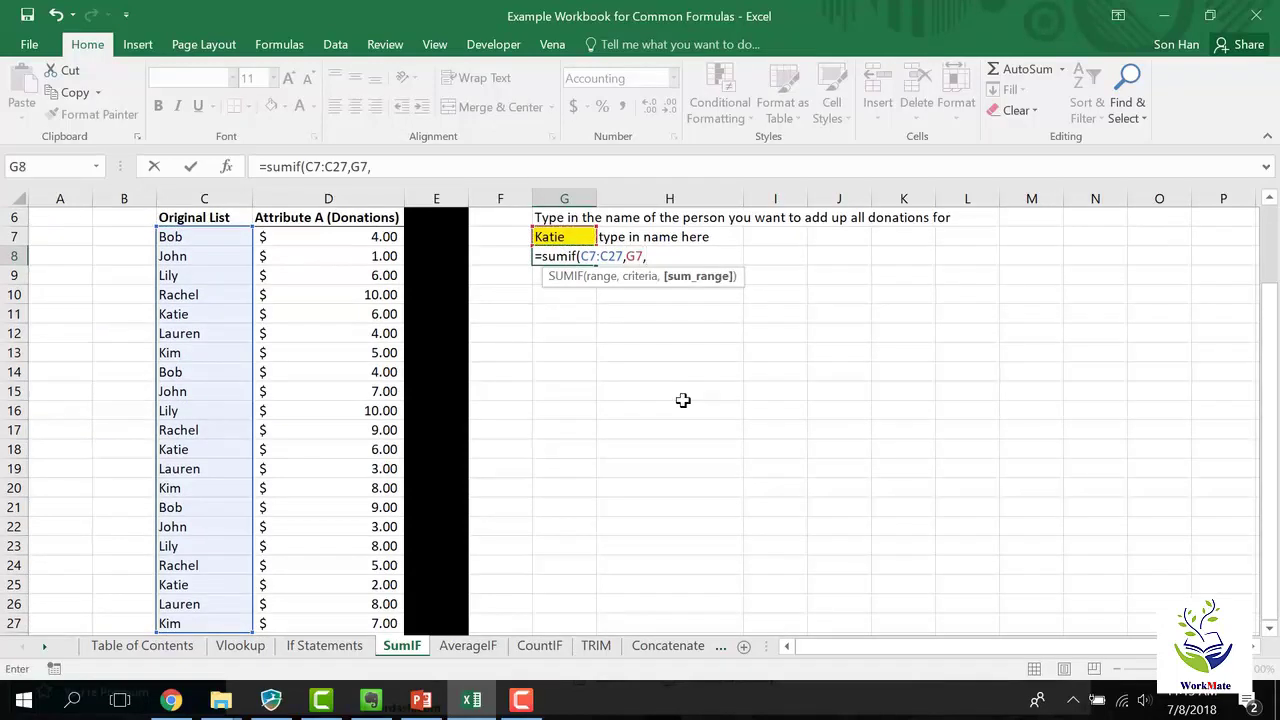
# Step: Complete the SUMIF formula in G8 with D7:D27 as the sum range and commit it
pyautogui.click(333, 243)
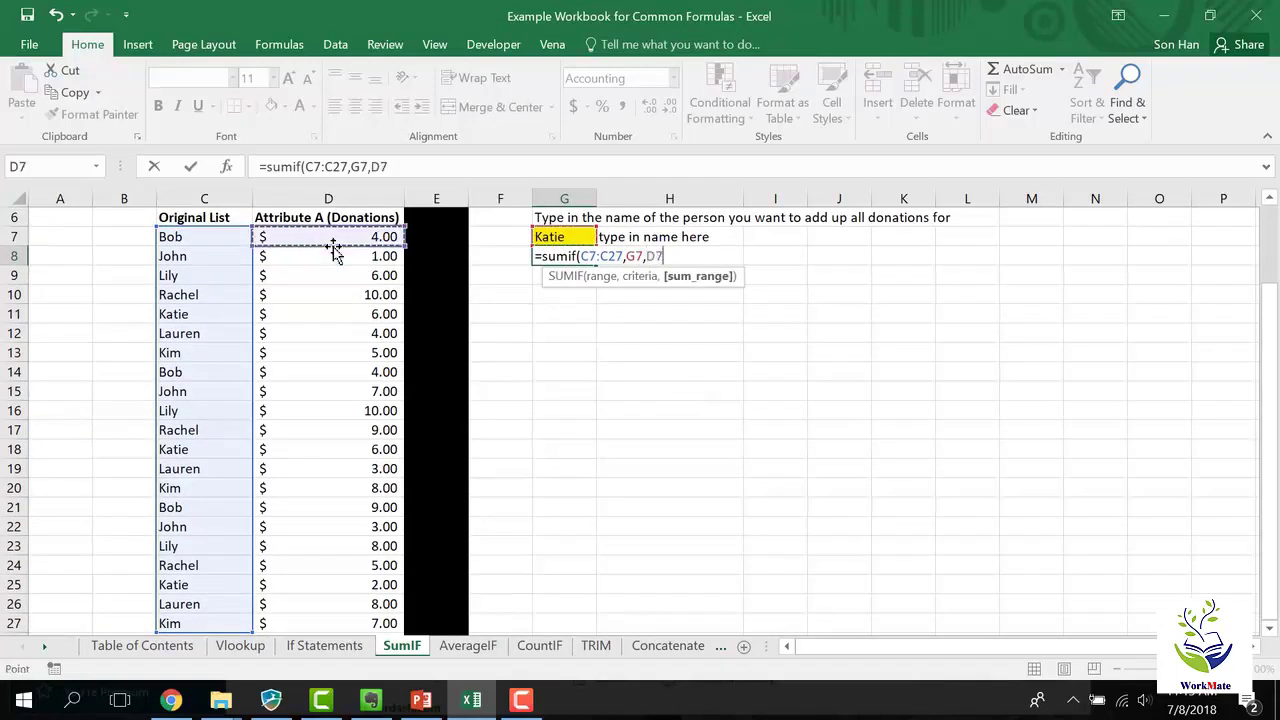
pyautogui.hotkey('ctrl', 'shift', 'Down')
pyautogui.write(')')
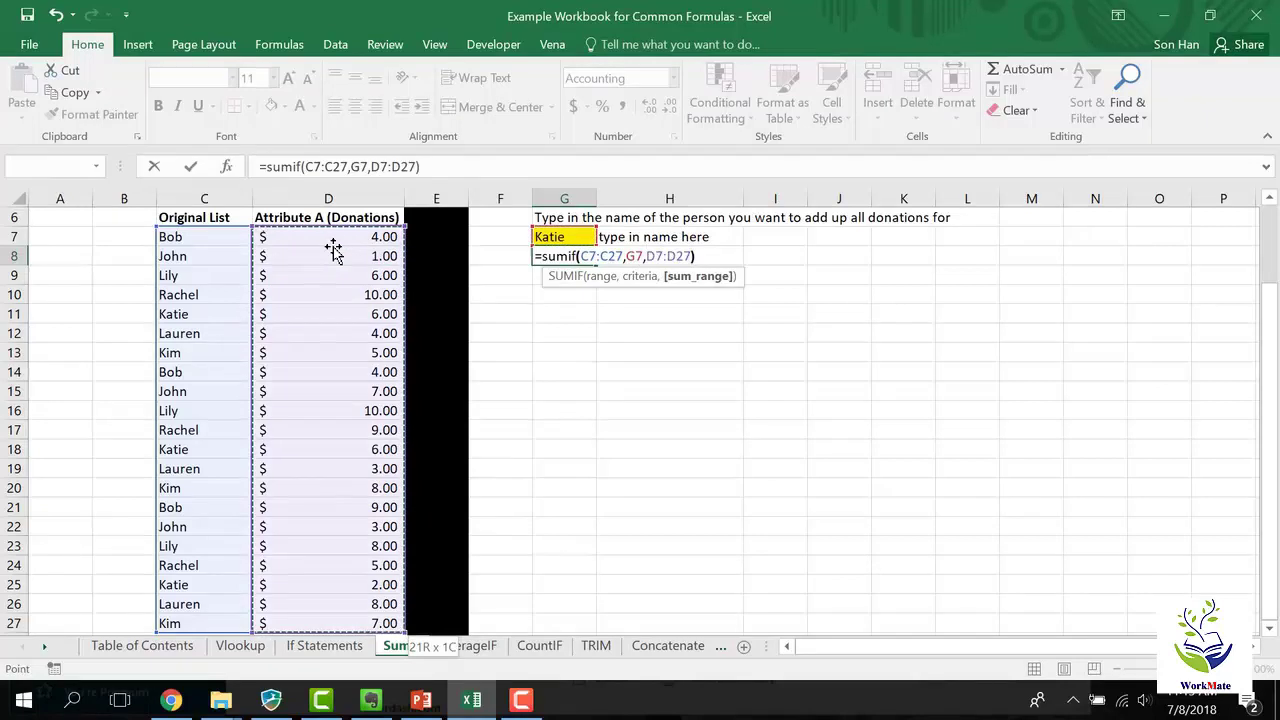
pyautogui.hotkey('ctrl', 'Return')
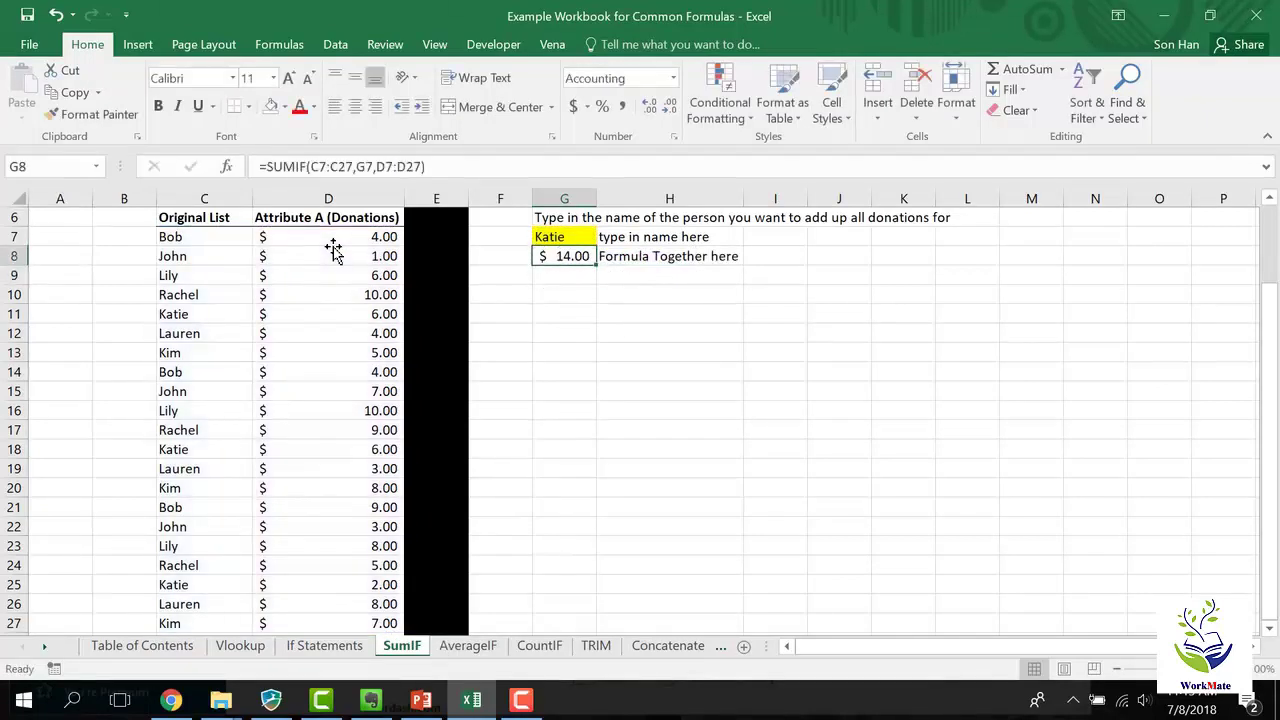
# Step: Fill the rows matching the name in G7 with yellow: C18:D18, C11:D11 and C25:D25
pyautogui.scroll(2, 285, 383)
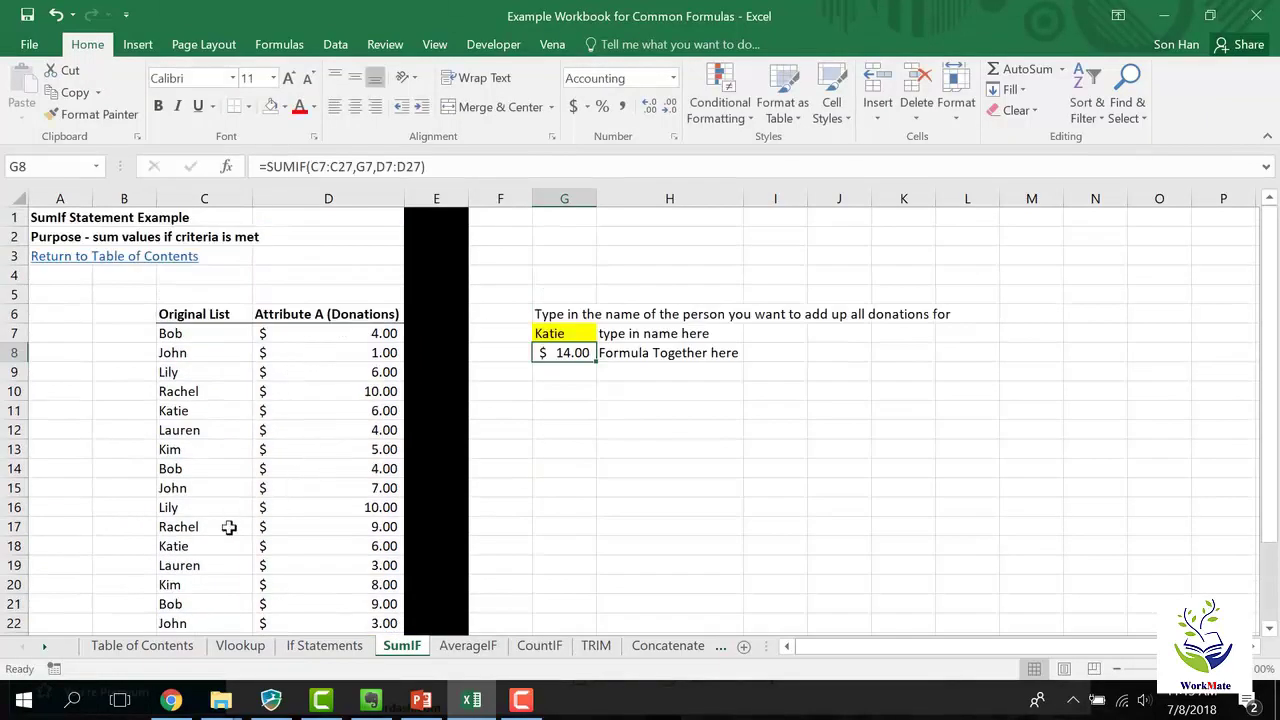
pyautogui.moveTo(224, 545); pyautogui.dragTo(306, 549)
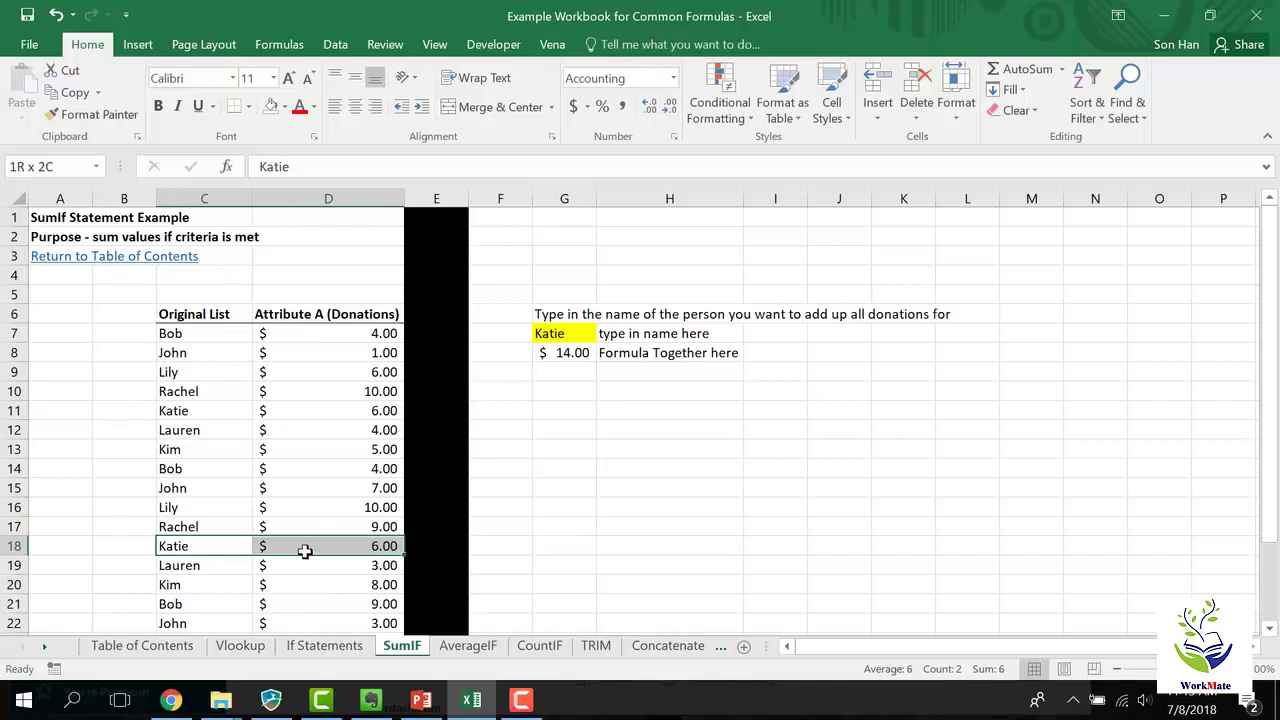
pyautogui.click(284, 106)
pyautogui.click(315, 252)
pyautogui.moveTo(182, 410); pyautogui.dragTo(346, 408)
pyautogui.click(270, 106)
pyautogui.scroll(-3, 346, 335)
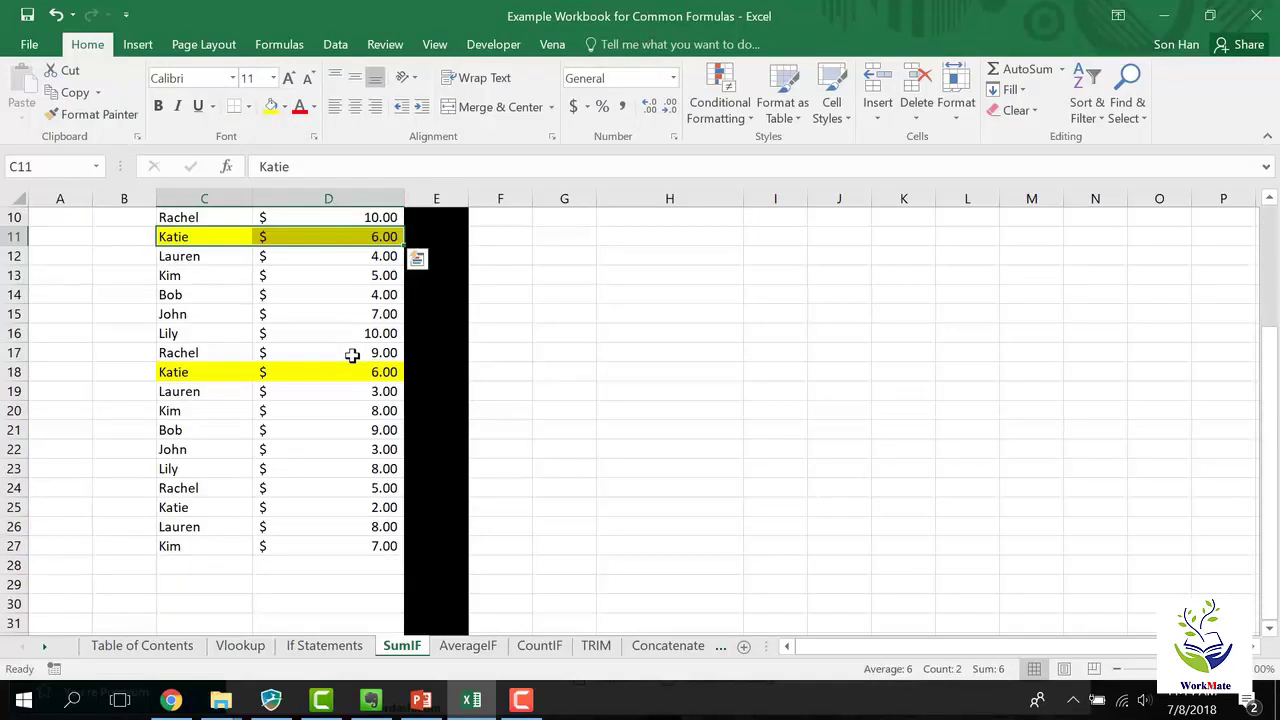
pyautogui.moveTo(209, 505); pyautogui.dragTo(354, 506)
pyautogui.click(270, 106)
pyautogui.scroll(1, 286, 217)
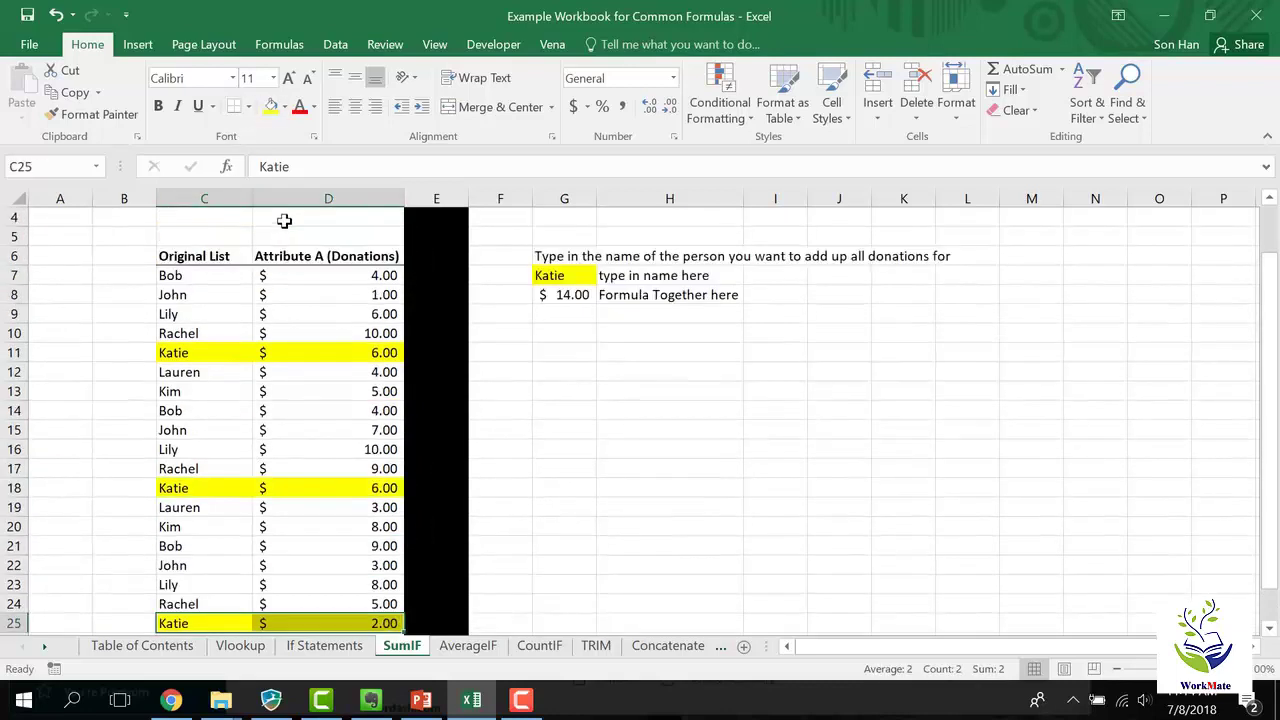
pyautogui.scroll(-1, 328, 318)
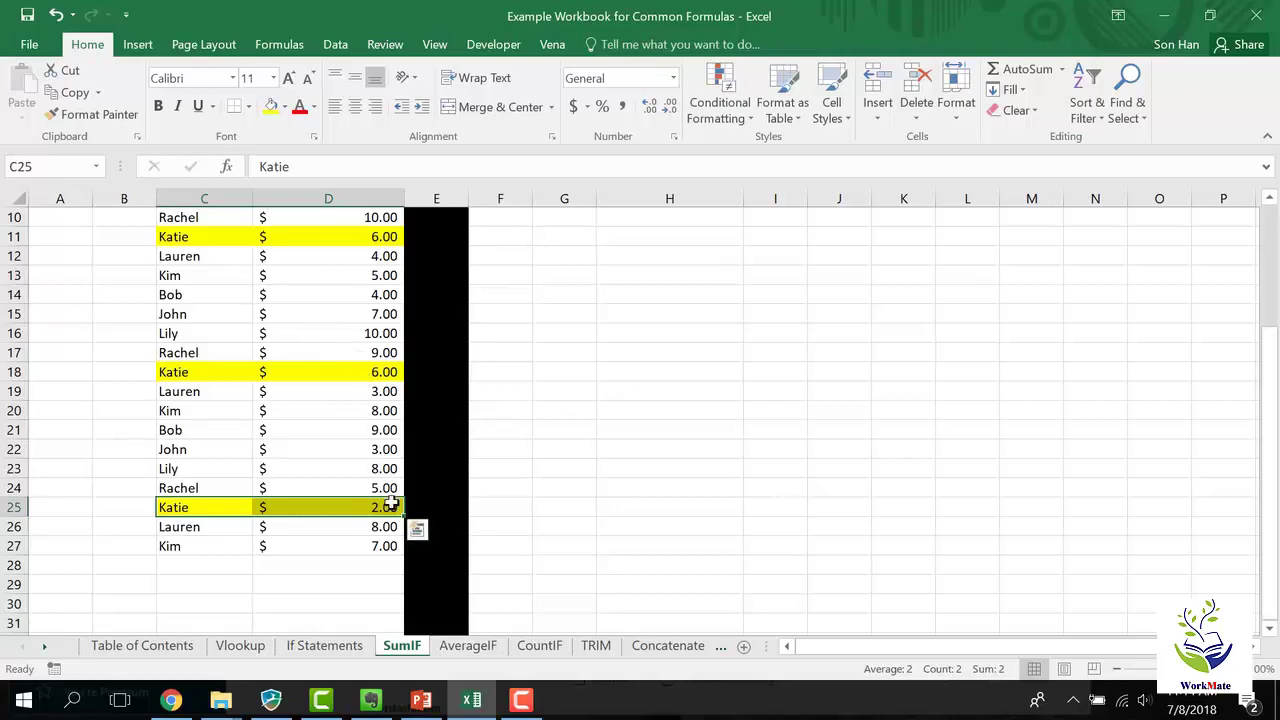
pyautogui.scroll(2, 431, 477)
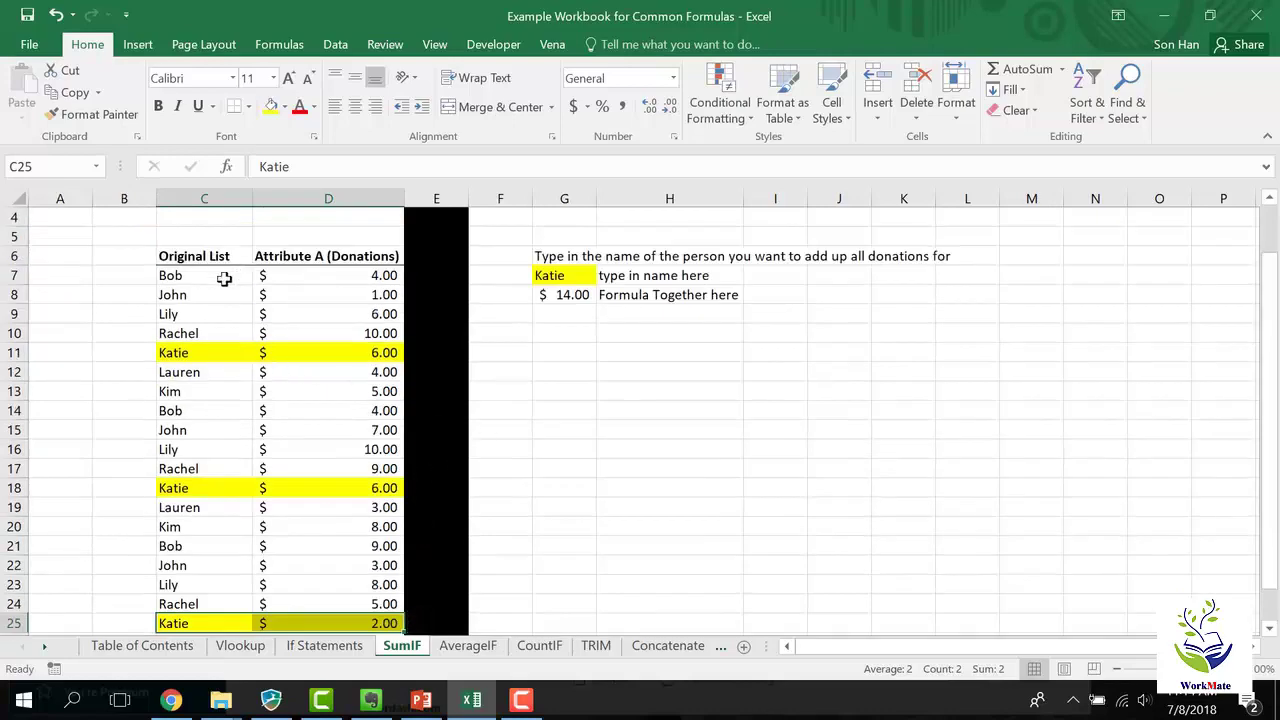
# Step: Remove the yellow highlighting from the whole donation list, C7:D27
pyautogui.moveTo(223, 277); pyautogui.dragTo(364, 605)
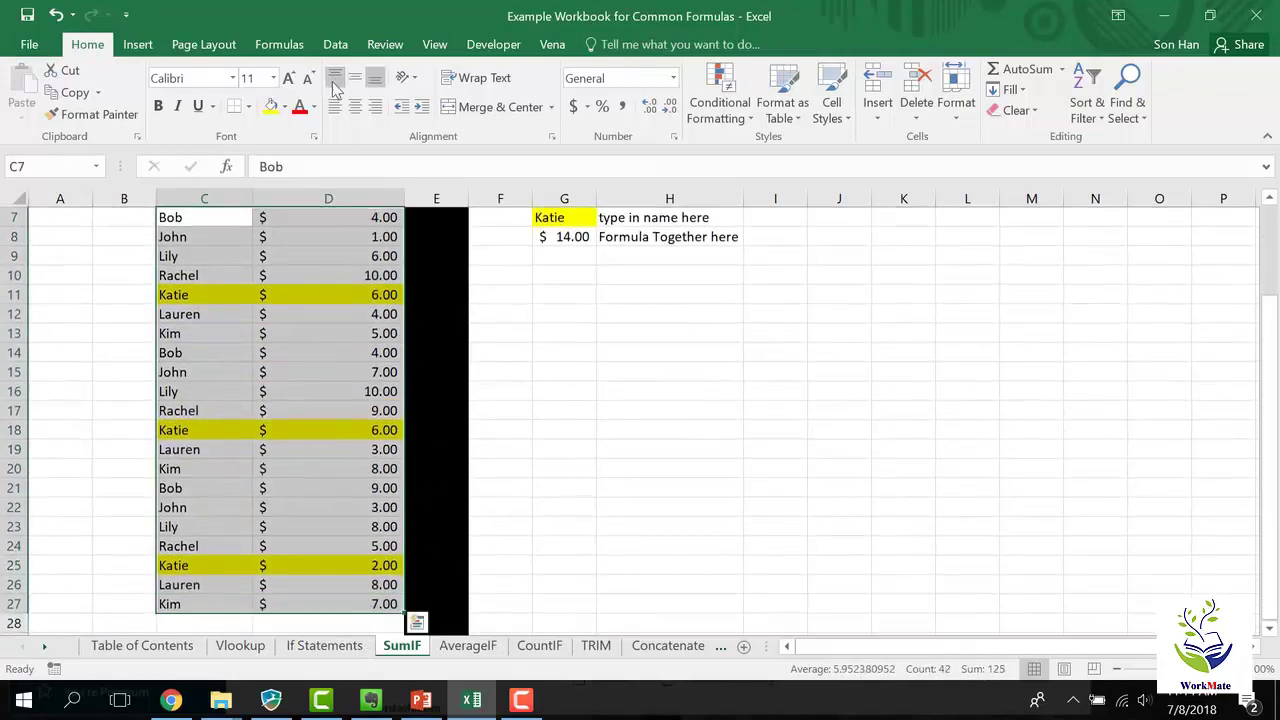
pyautogui.click(285, 106)
pyautogui.click(290, 271)
pyautogui.scroll(2, 551, 294)
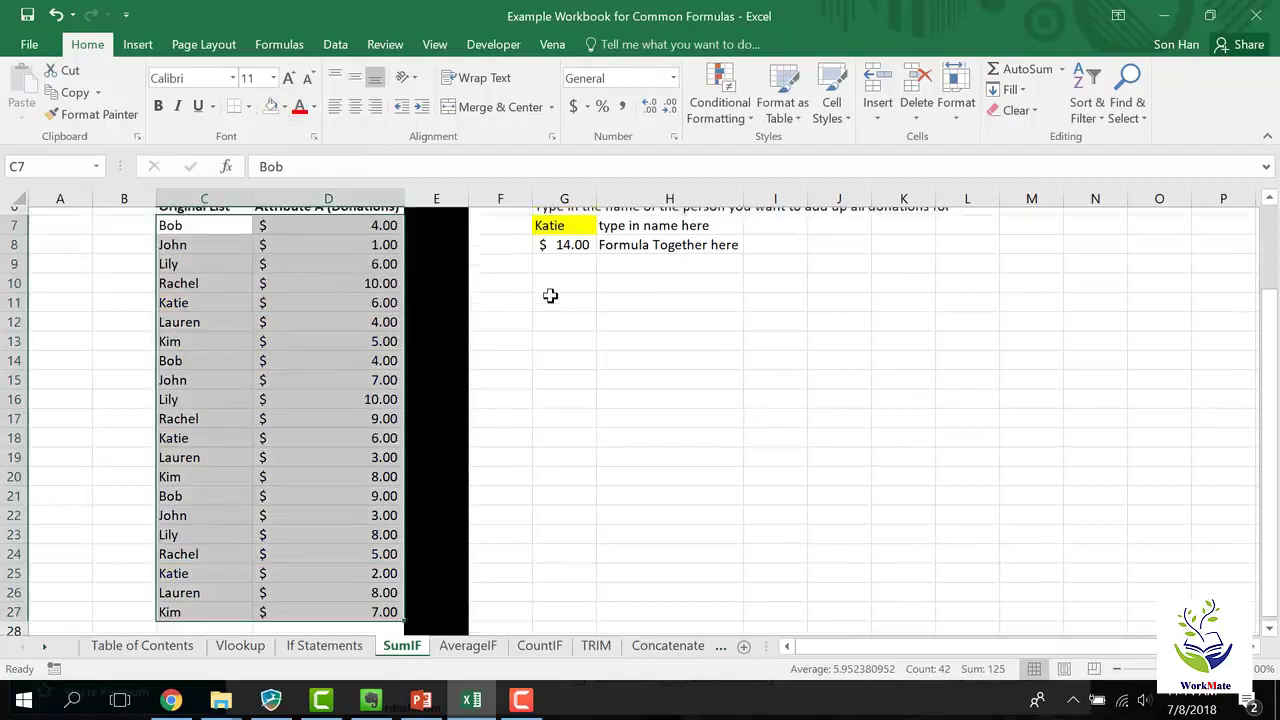
# Step: Enter the name from C12 in G7 as the new SUMIF criteria
pyautogui.click(578, 355)
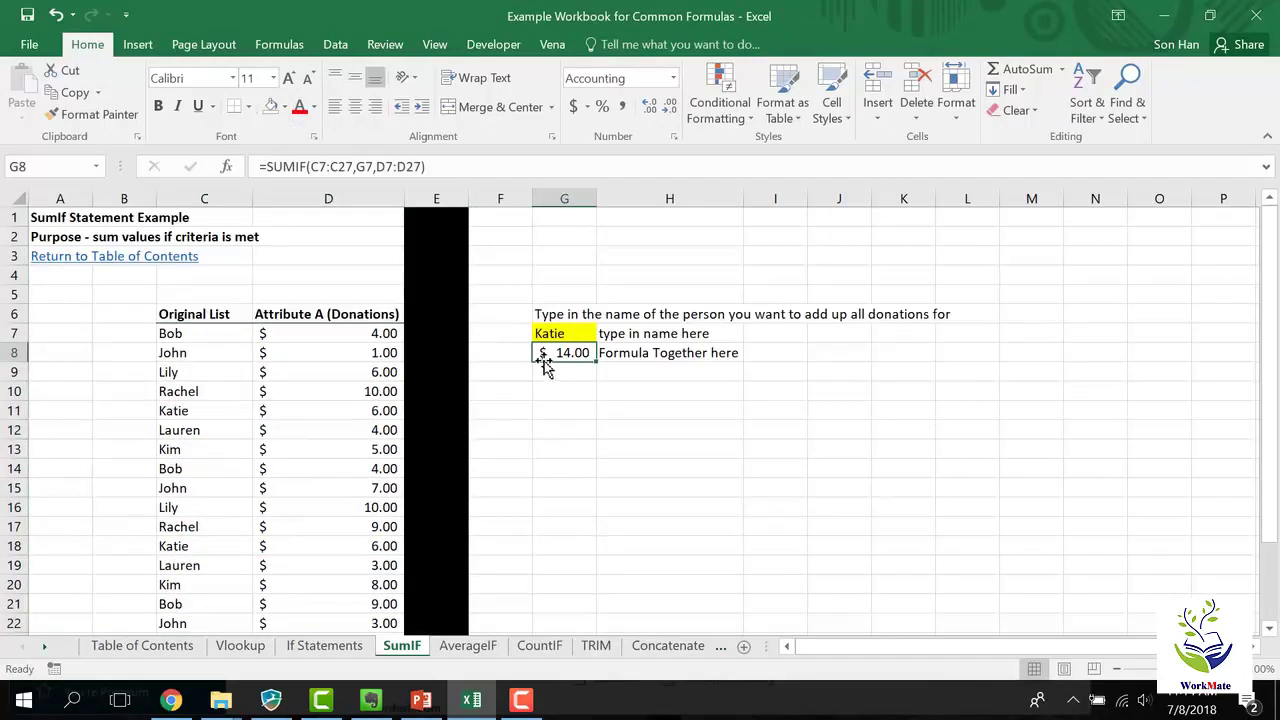
pyautogui.click(584, 335)
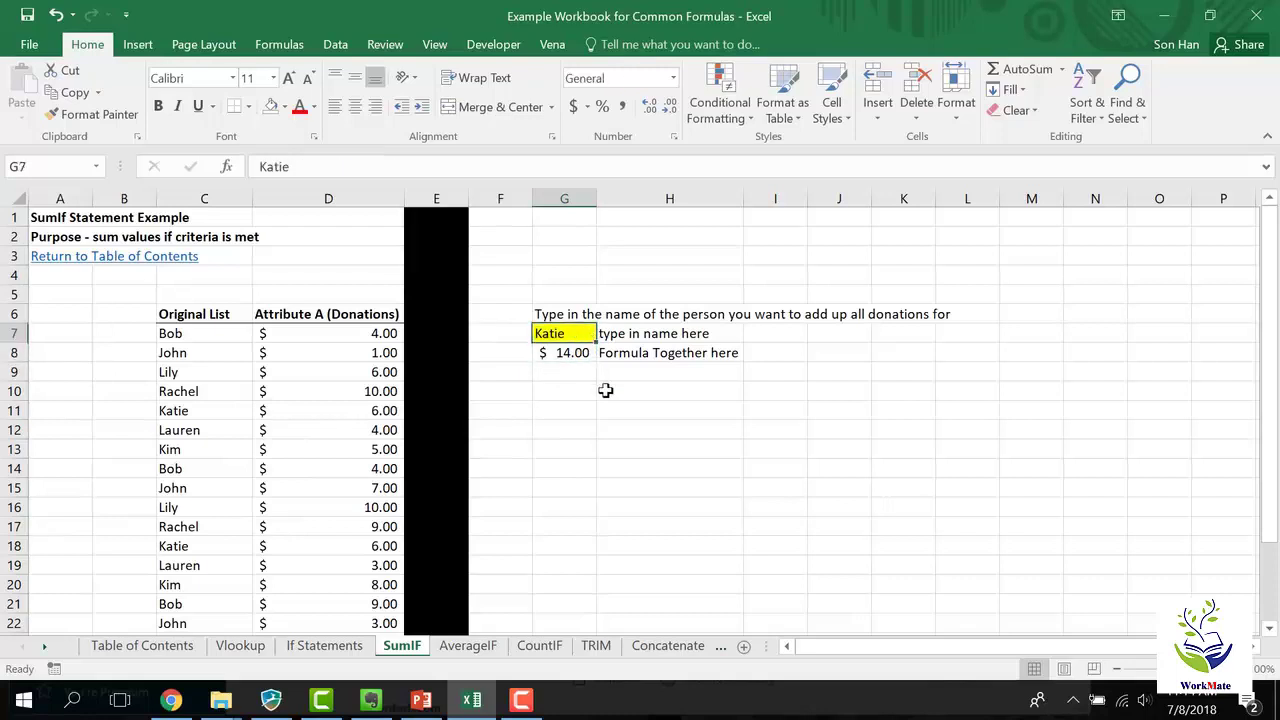
pyautogui.write('Lauren')
pyautogui.press('Return')
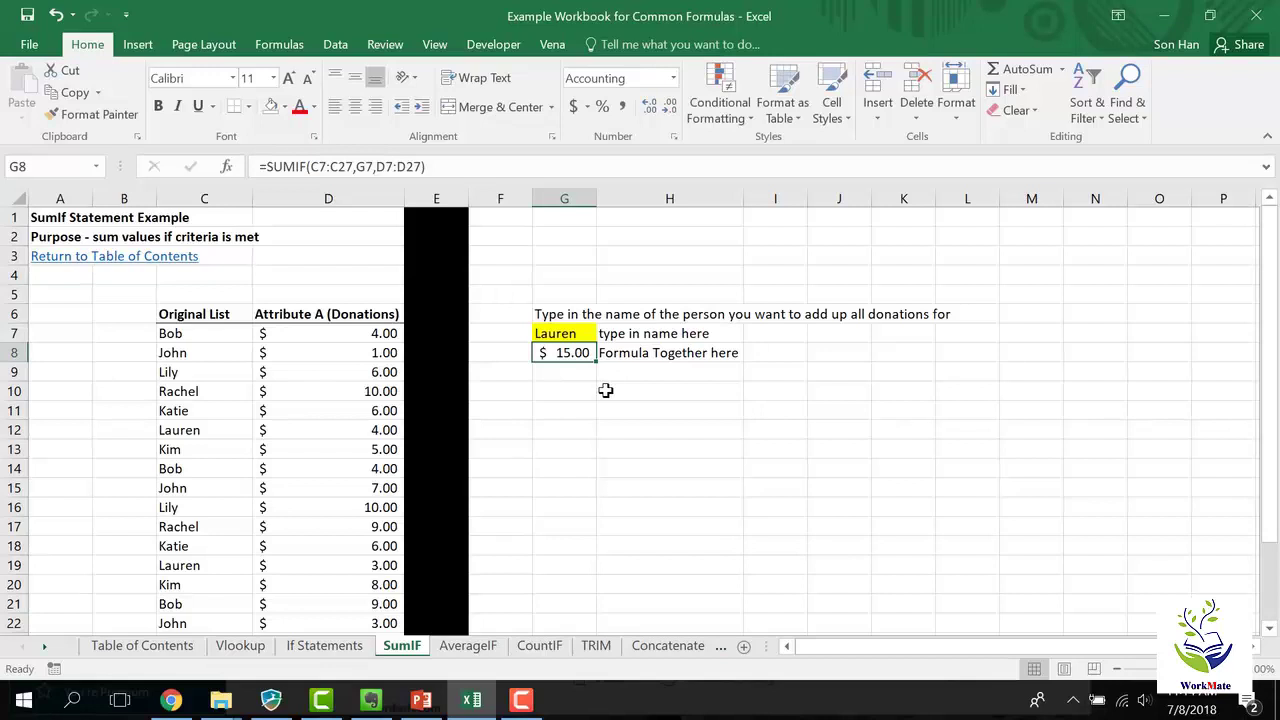
# Step: Replace the formula in G8 with SUMIF using C7:C27 as range, the quoted name from C12 as criteria, and D7:D27 as sum range
pyautogui.write('=sumif(')
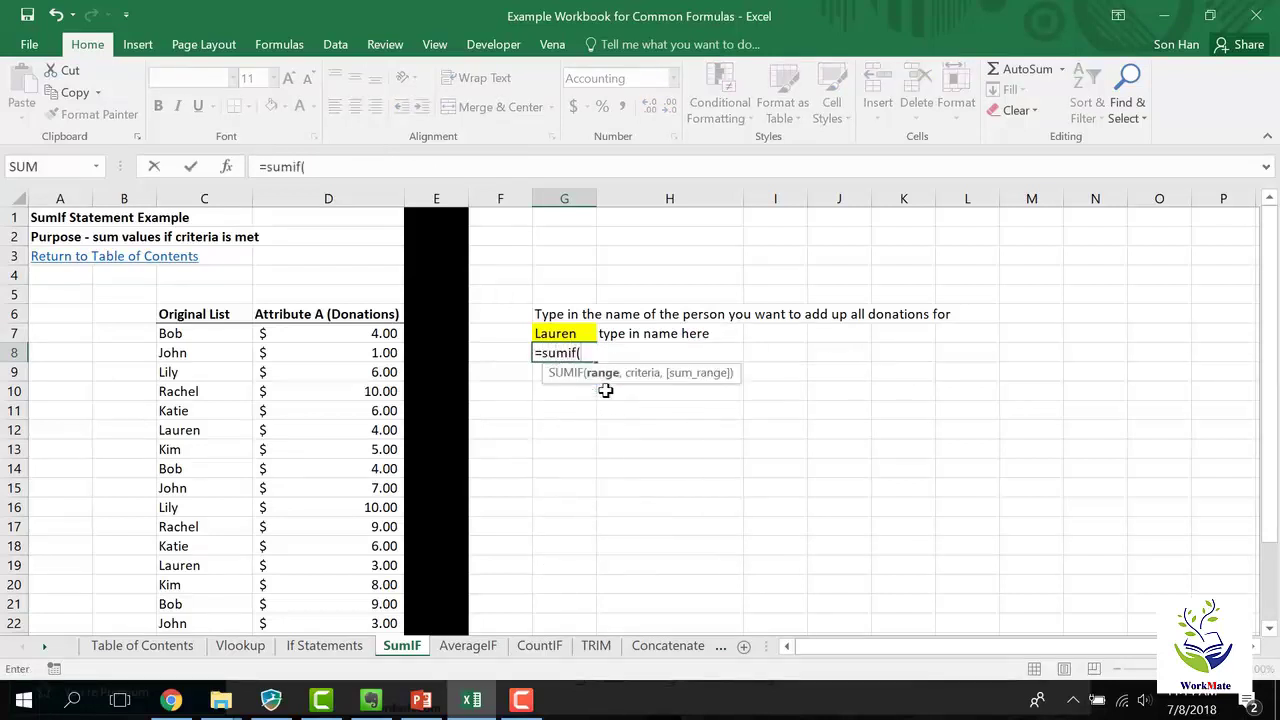
pyautogui.click(195, 327)
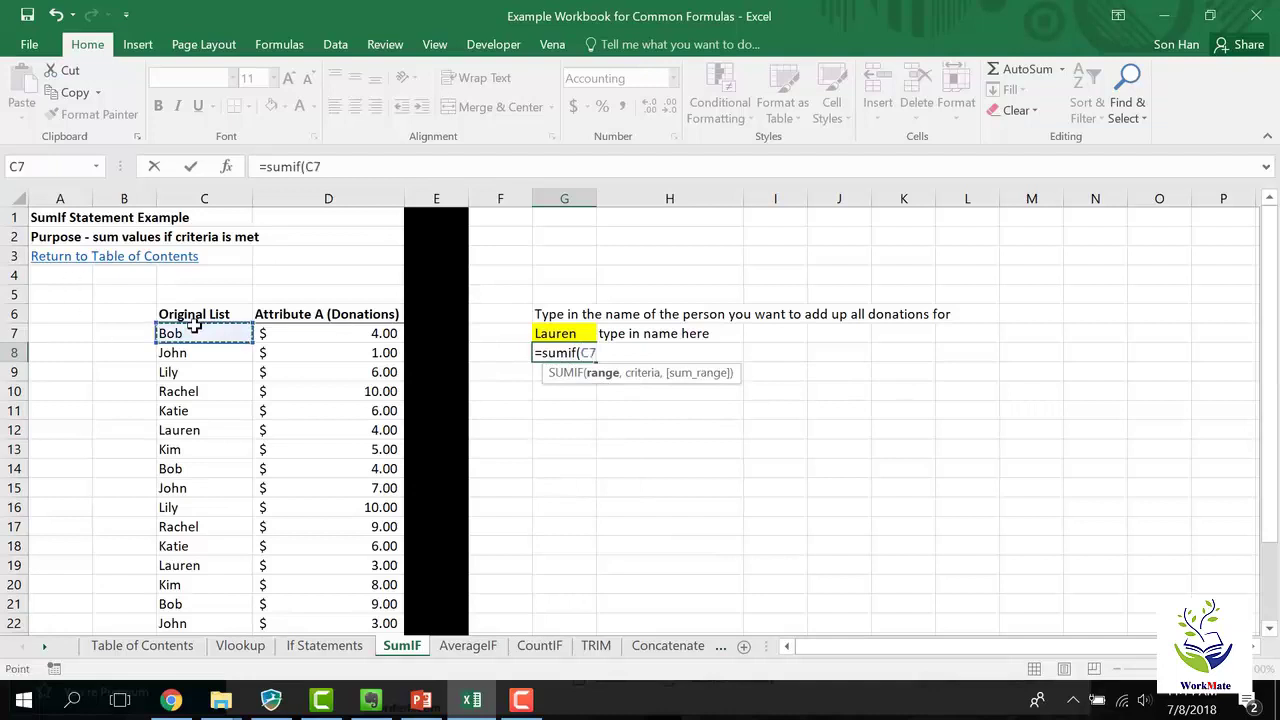
pyautogui.hotkey('ctrl', 'shift', 'Down')
pyautogui.write(',')
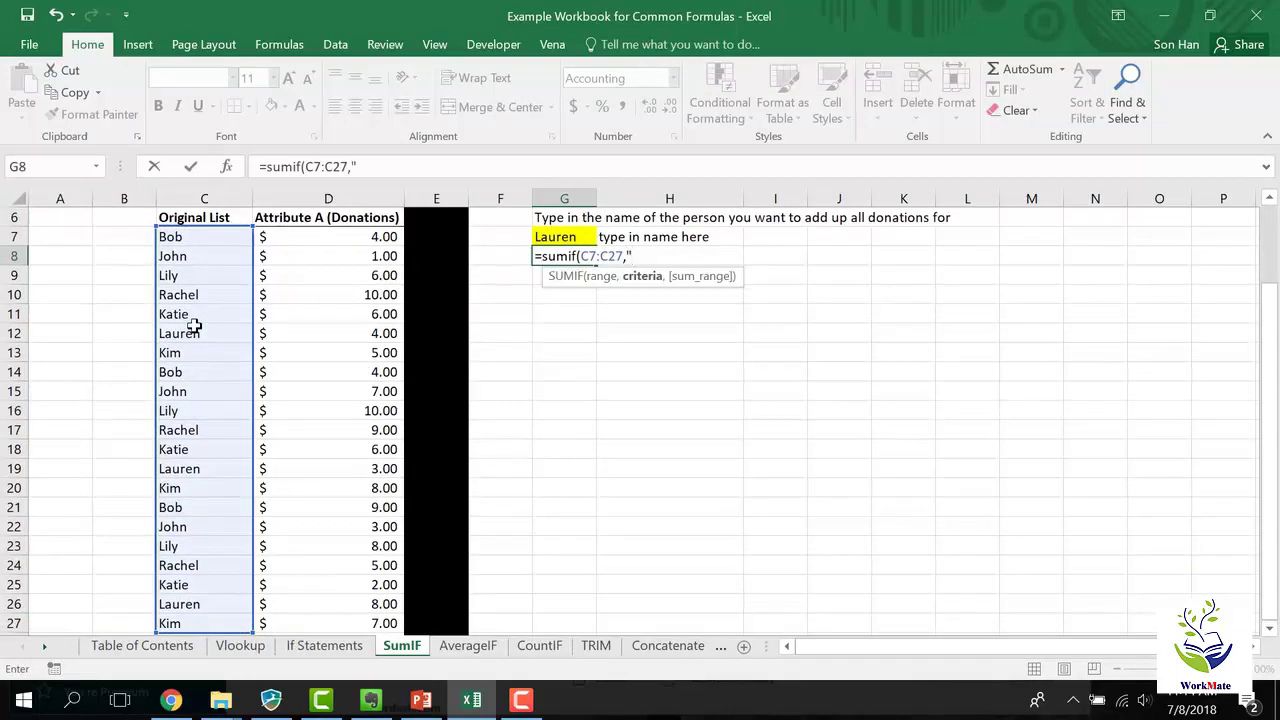
pyautogui.write('"Lauren",')
pyautogui.click(291, 240)
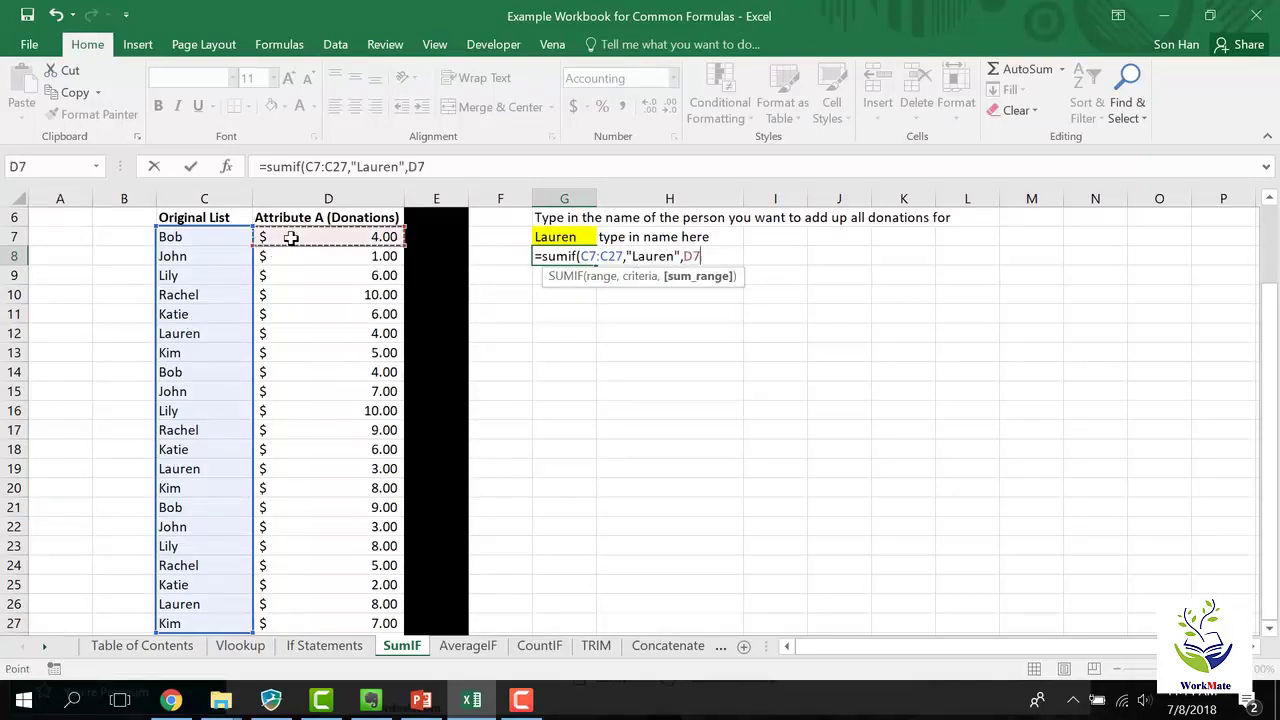
pyautogui.hotkey('ctrl', 'shift', 'Down')
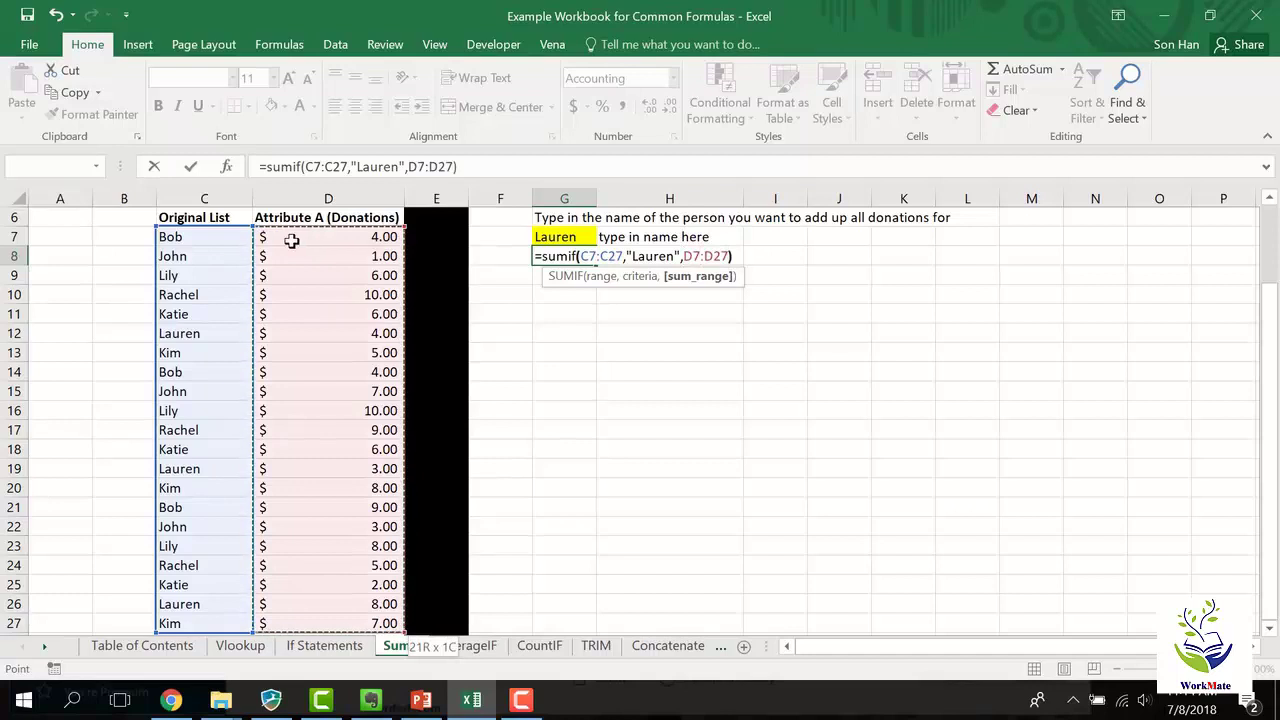
pyautogui.press('Return')
pyautogui.press('Up')
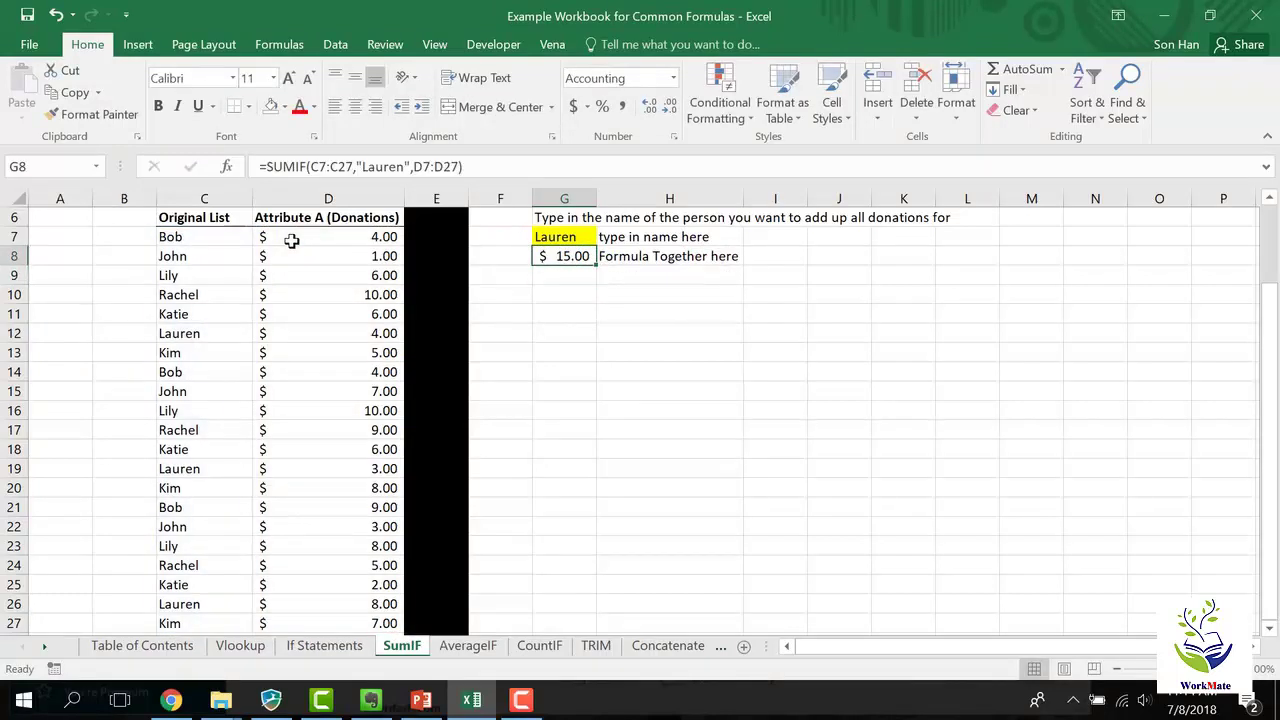
# Step: Enter =SUMIF(C7:C27,G7,D7:D27) in G9 and apply the dollar accounting format to the cell
pyautogui.press('Down')
pyautogui.write('=')
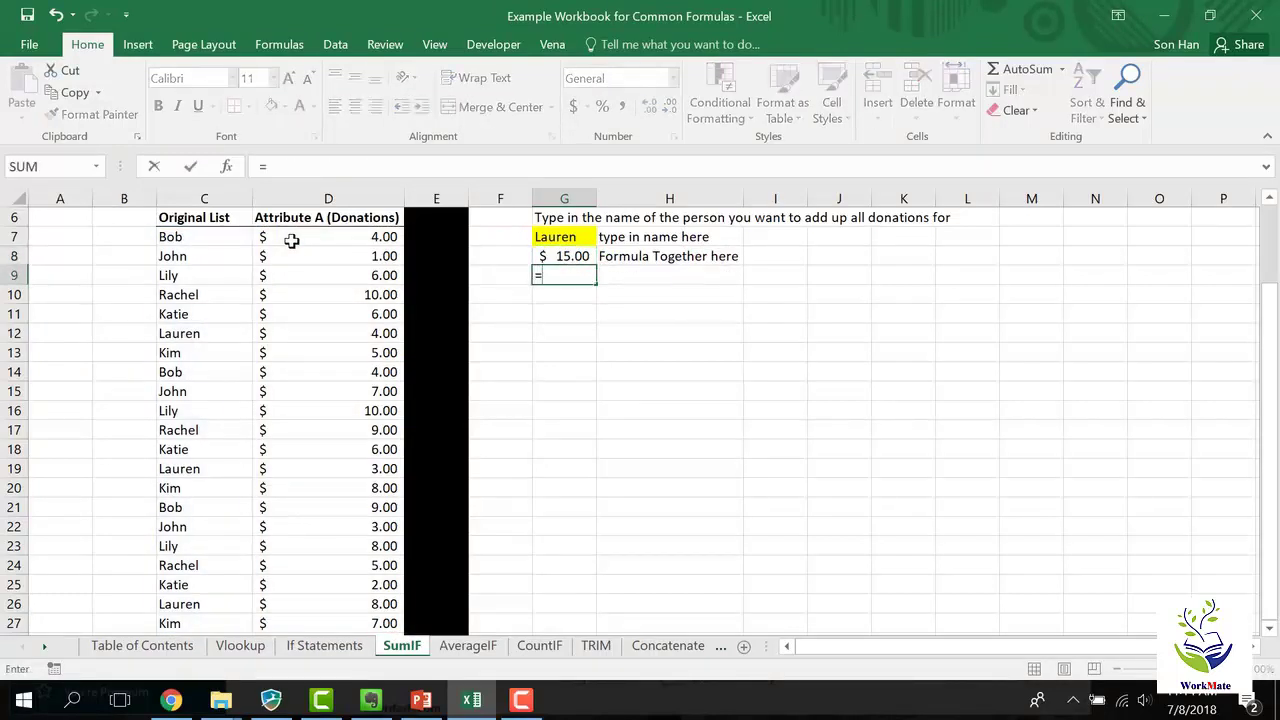
pyautogui.write('sumif(')
pyautogui.click(228, 239)
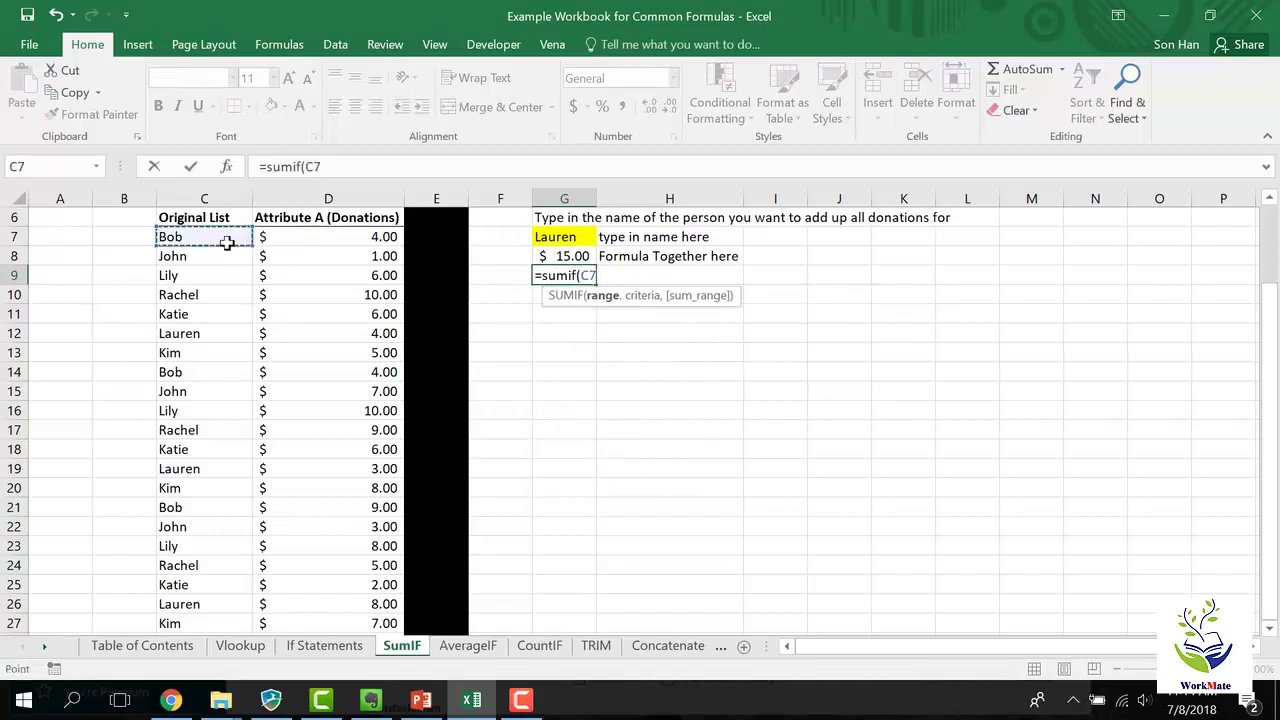
pyautogui.hotkey('ctrl', 'shift', 'Down')
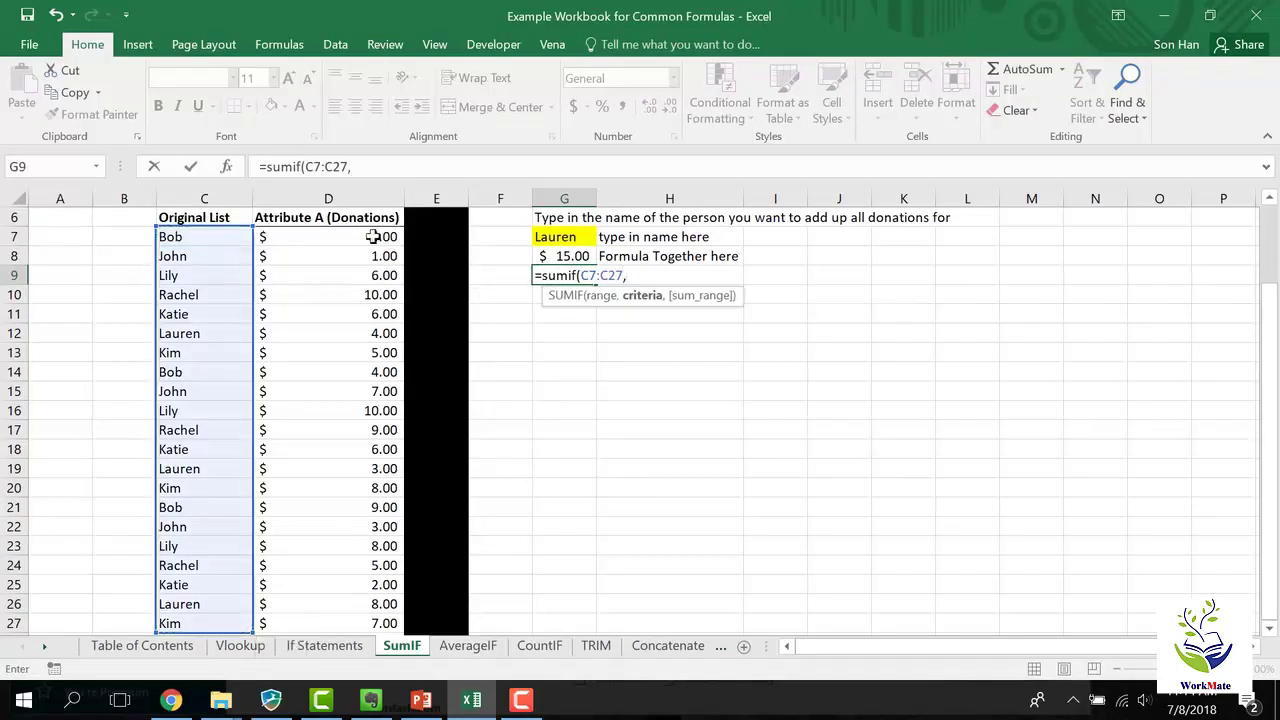
pyautogui.click(584, 237)
pyautogui.write(',')
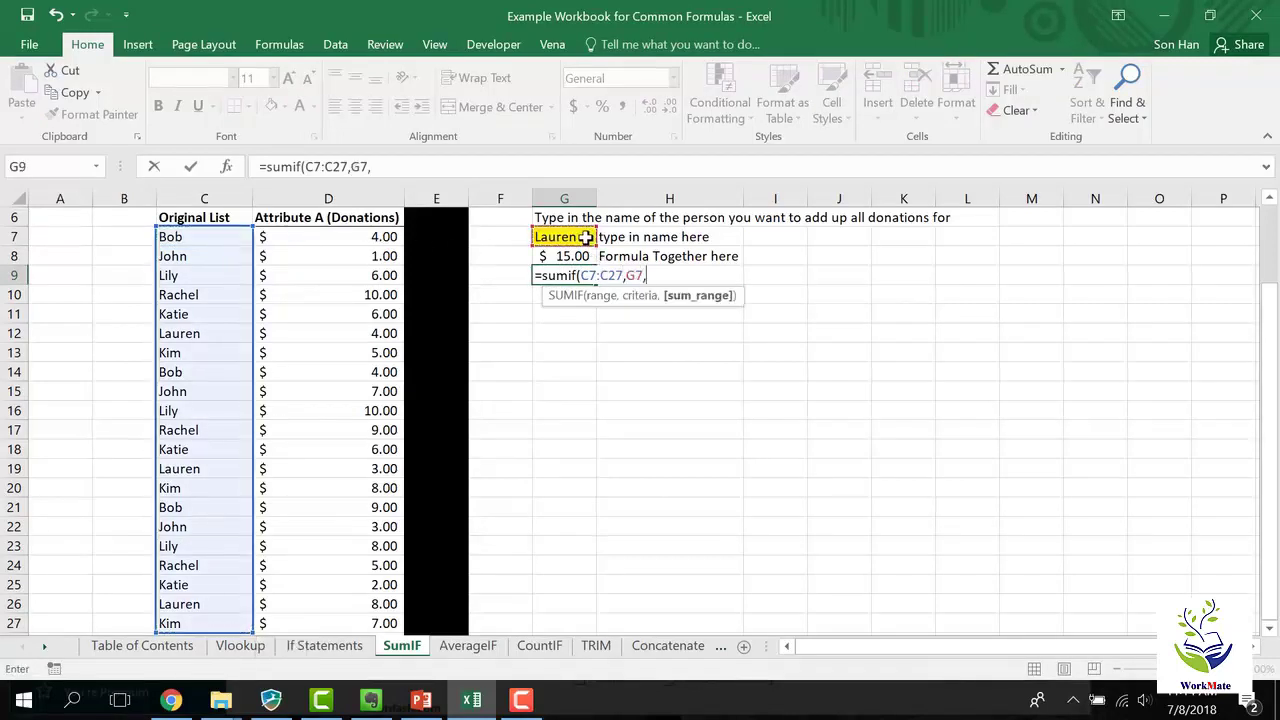
pyautogui.click(358, 237)
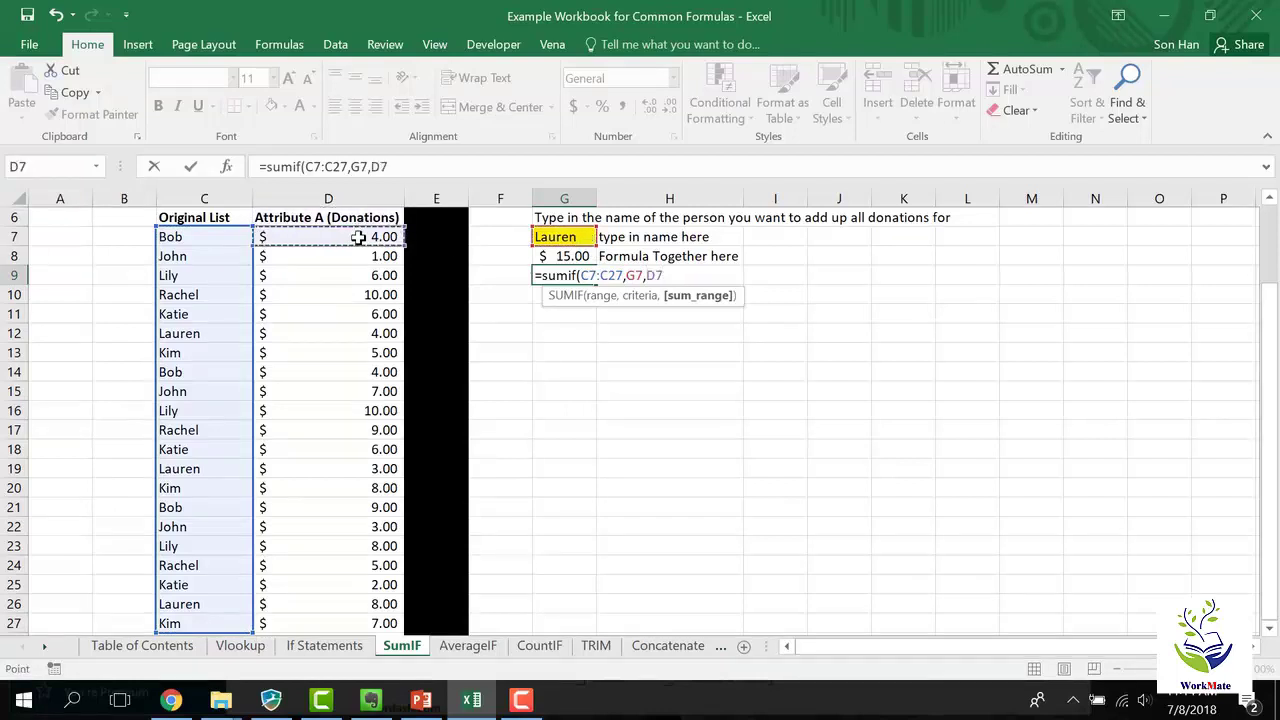
pyautogui.hotkey('ctrl', 'shift', 'Down')
pyautogui.press('Return')
pyautogui.press('Up')
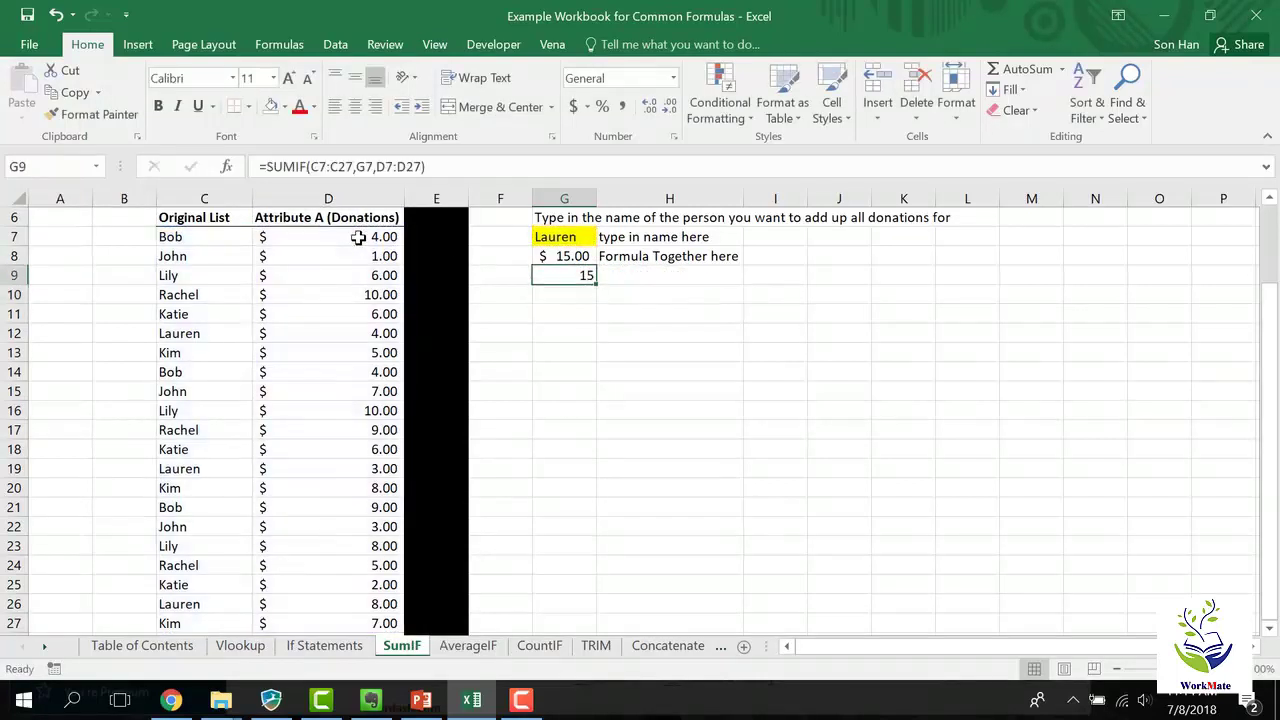
pyautogui.click(573, 106)
pyautogui.scroll(2, 575, 398)
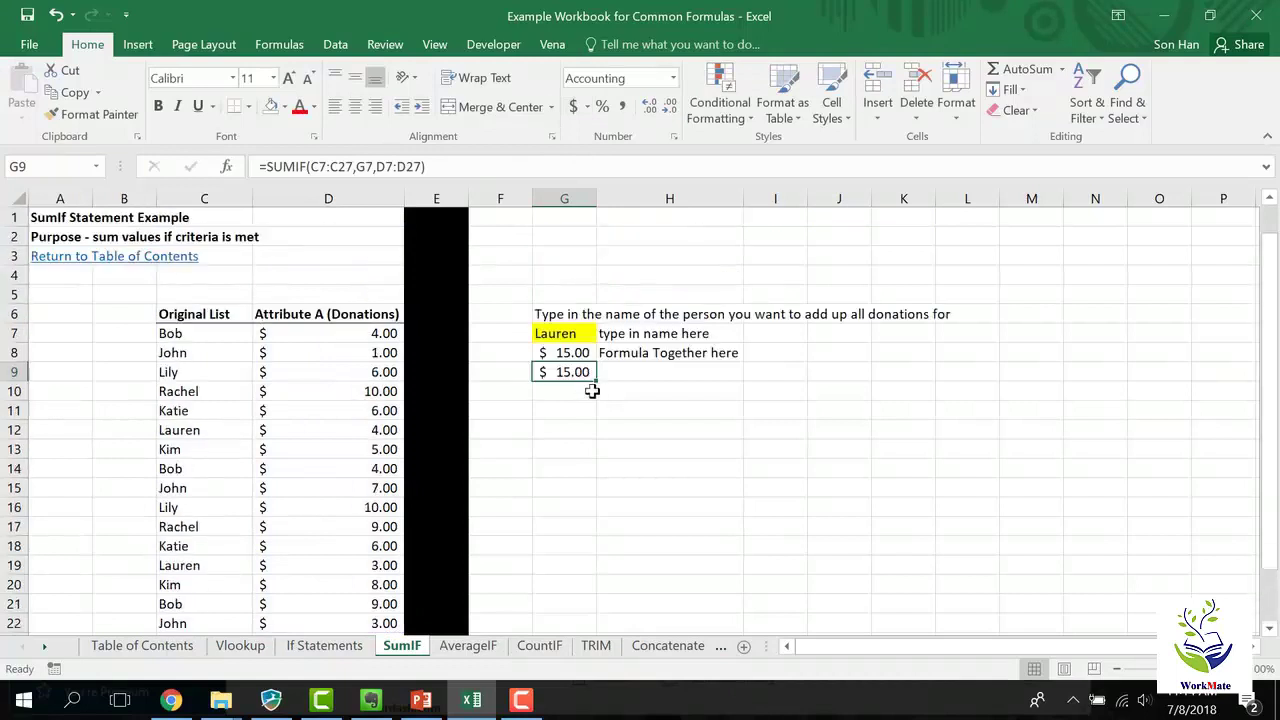
# Step: Change the quoted criteria in G8's SUMIF formula to the name from C8 and commit it
pyautogui.click(572, 337)
pyautogui.click(567, 356)
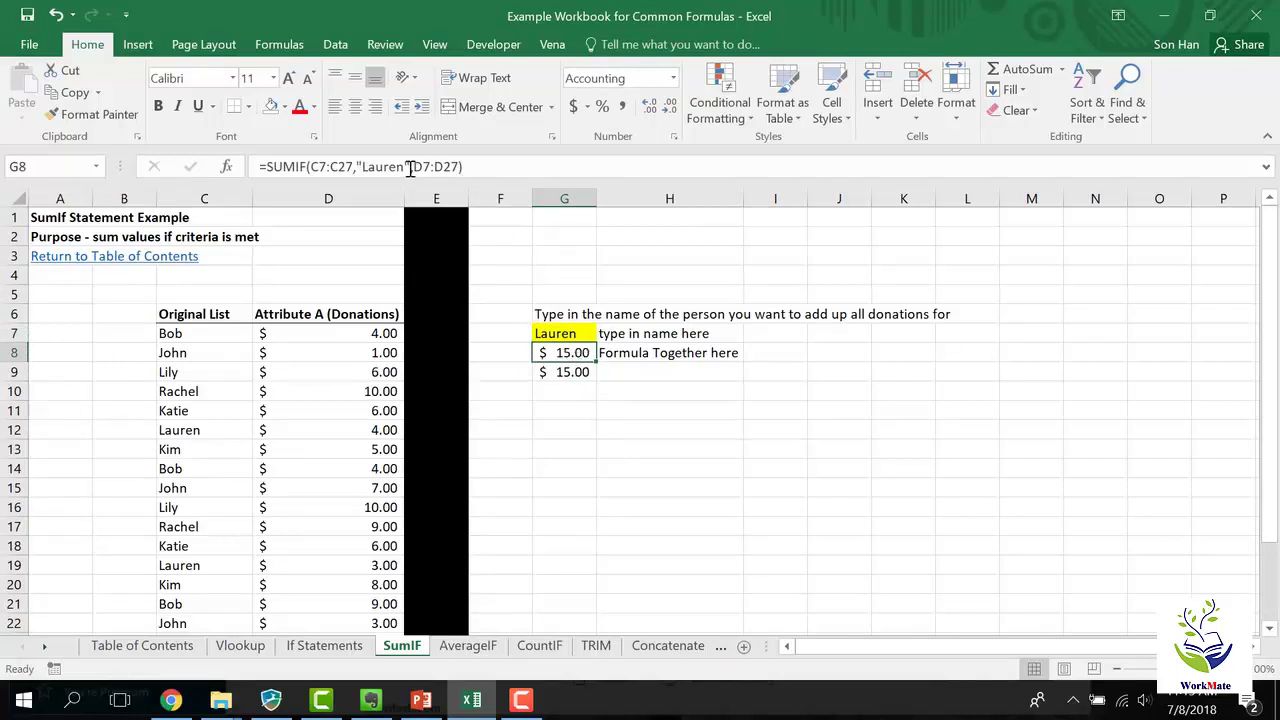
pyautogui.moveTo(405, 167); pyautogui.dragTo(360, 168)
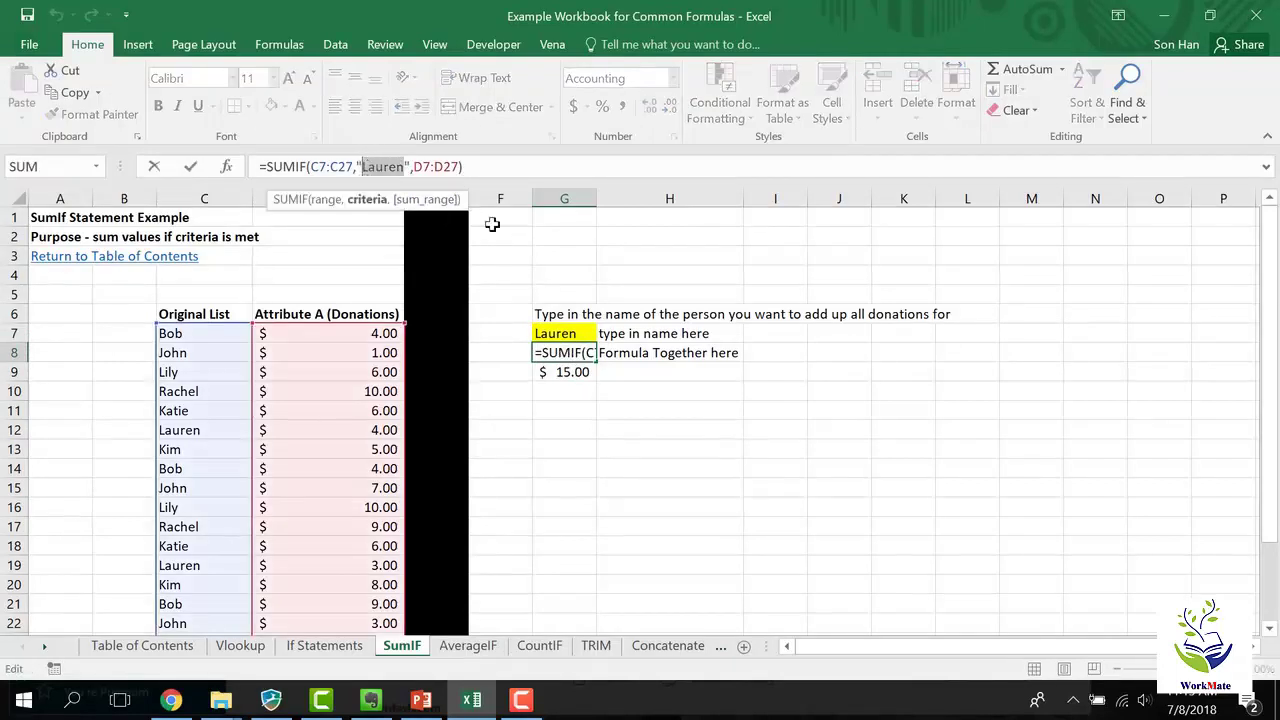
pyautogui.write('John')
pyautogui.press('Return')
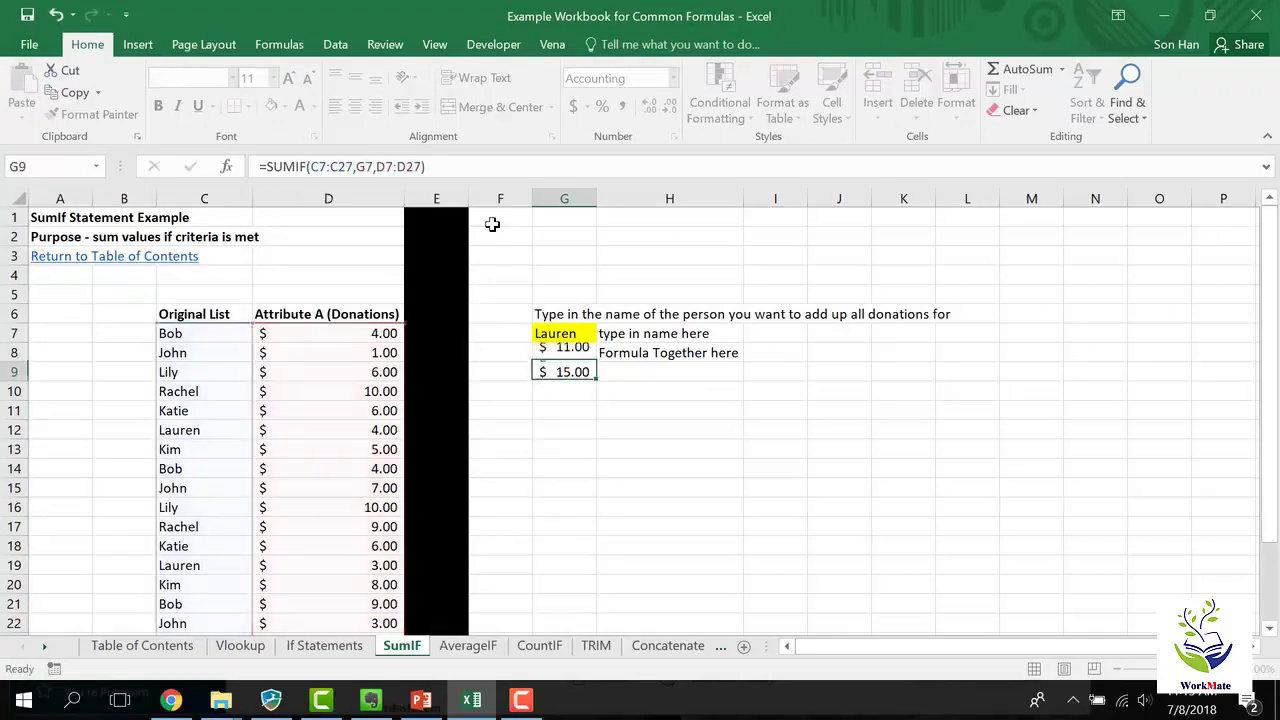
# Step: Enter the name from C8 in G7 as the criteria for the cell-reference formula
pyautogui.click(580, 333)
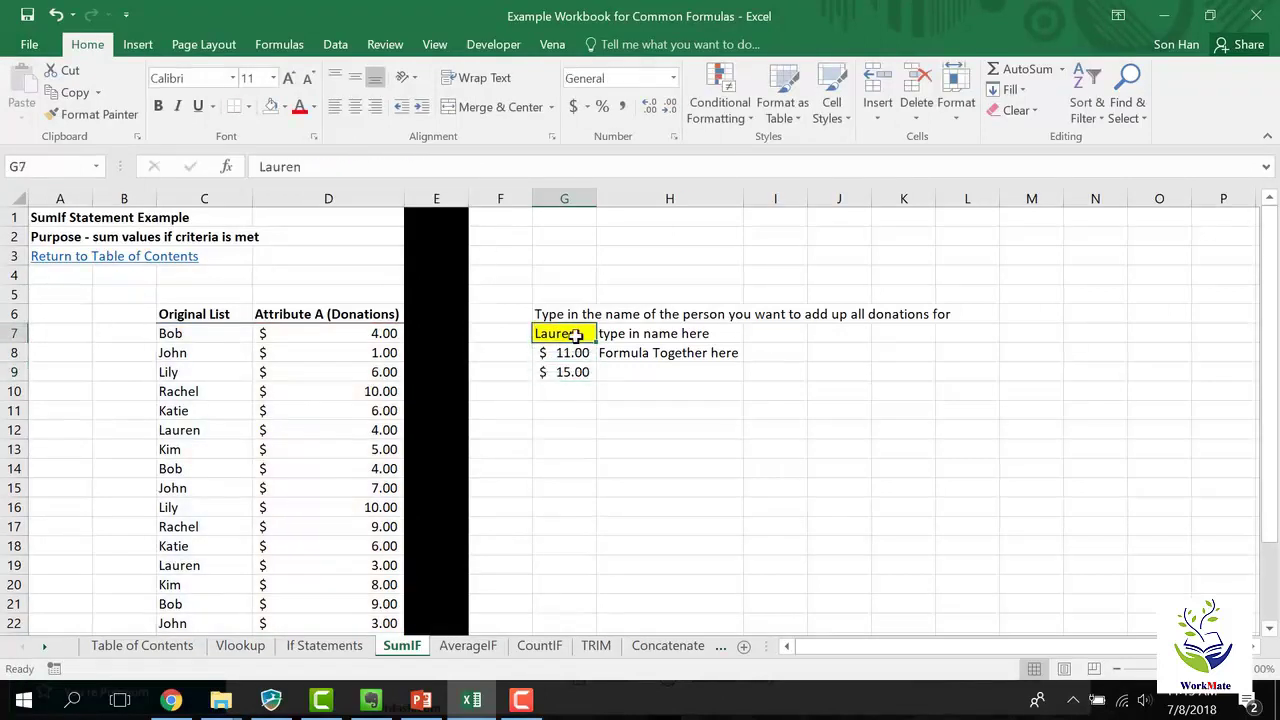
pyautogui.write('John')
pyautogui.press('Return')
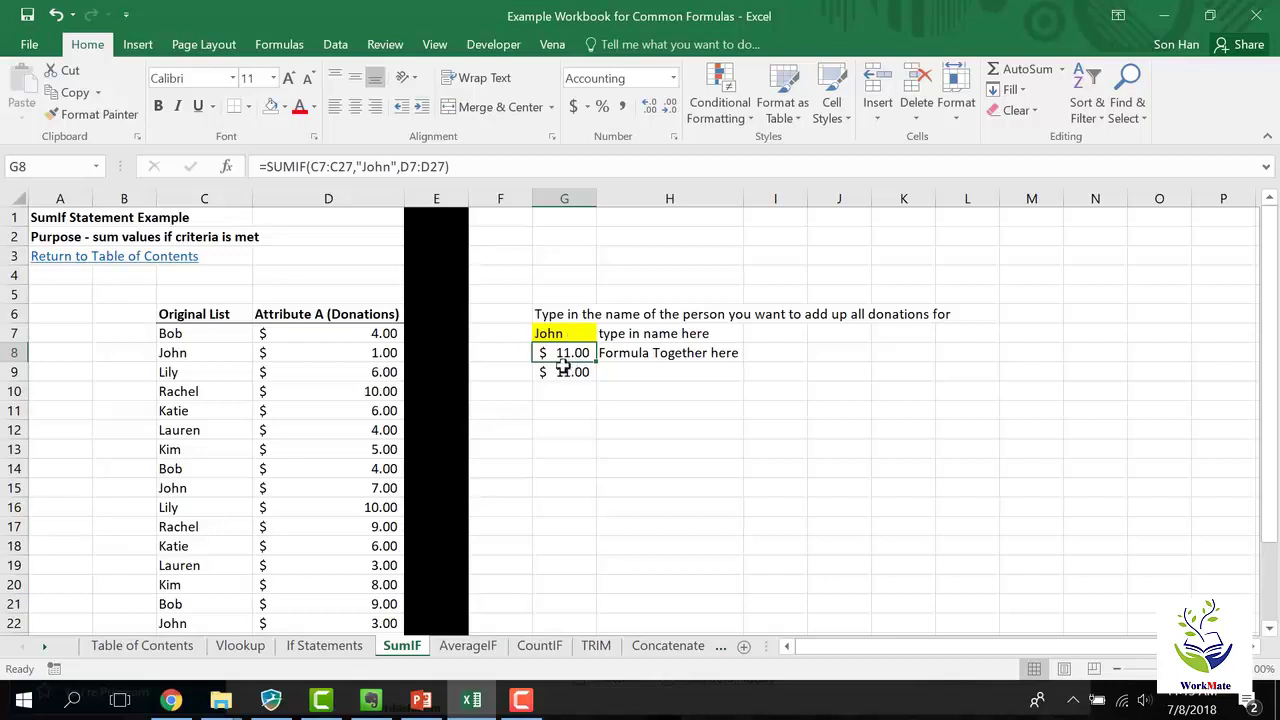
pyautogui.click(411, 167)
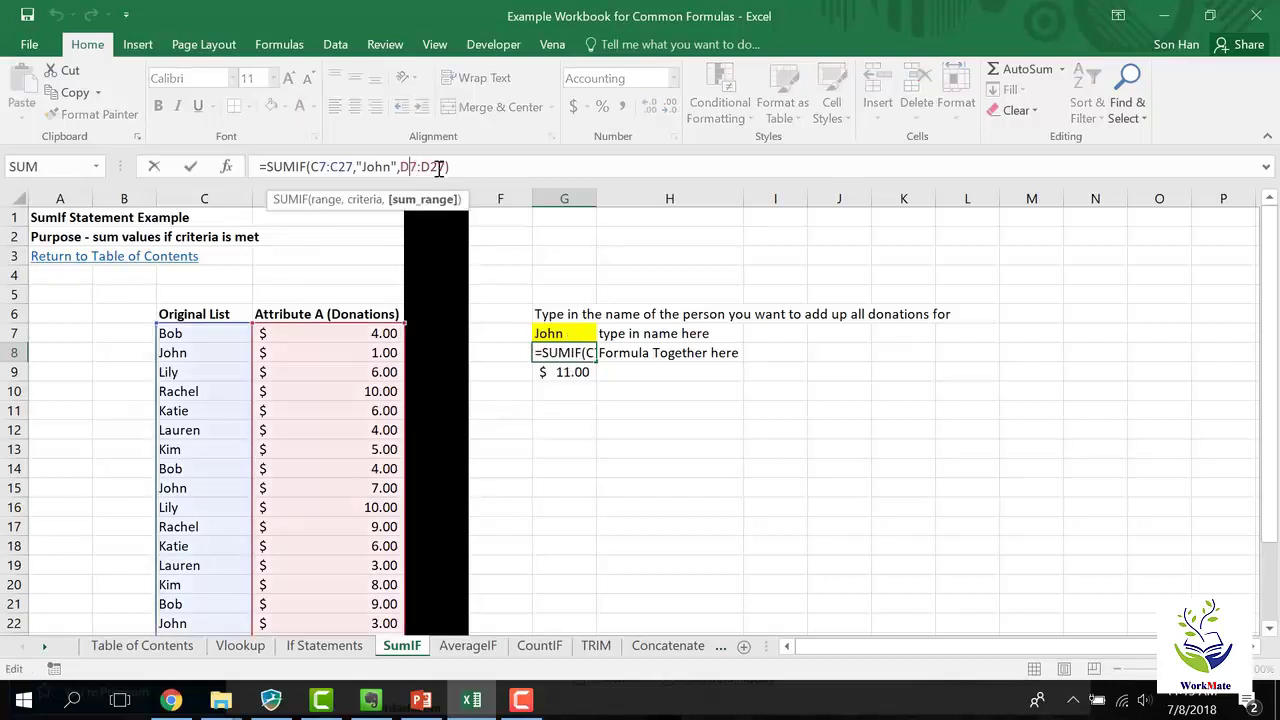
pyautogui.press('Escape')
# Step: Make the criteria range in G9's SUMIF formula absolute as $C$7:$C$27
pyautogui.click(577, 369)
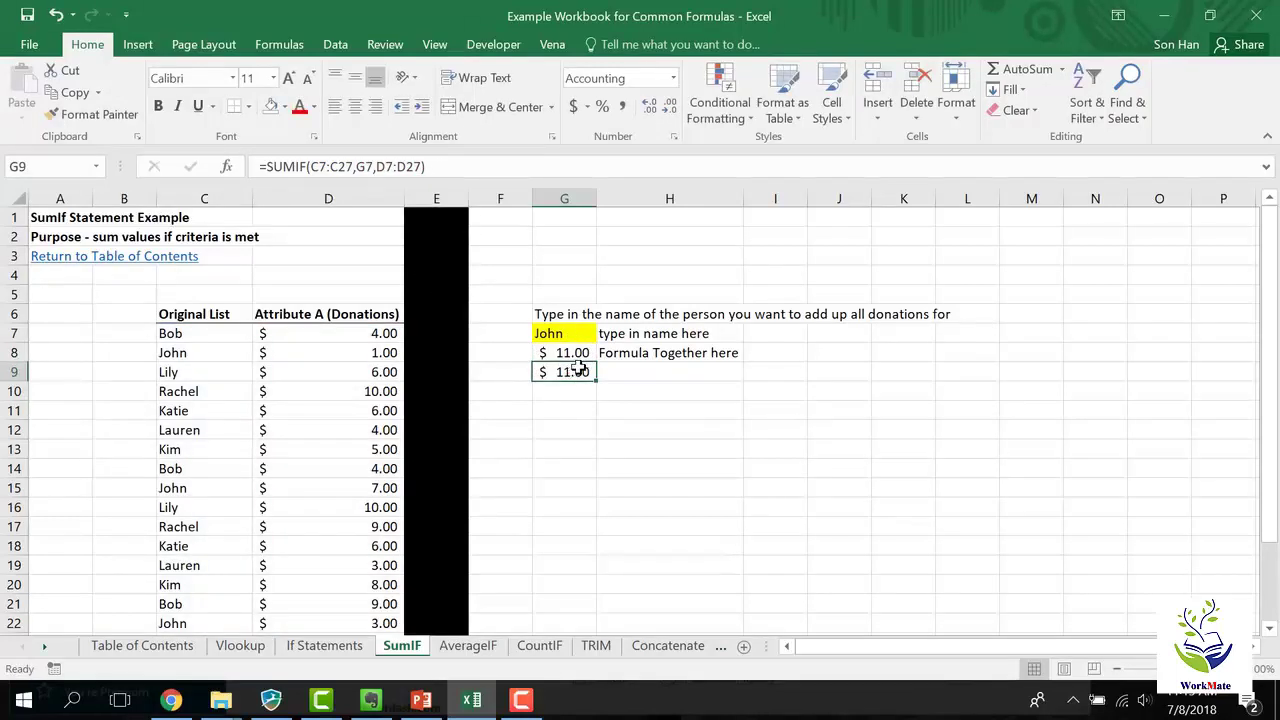
pyautogui.doubleClick(577, 369)
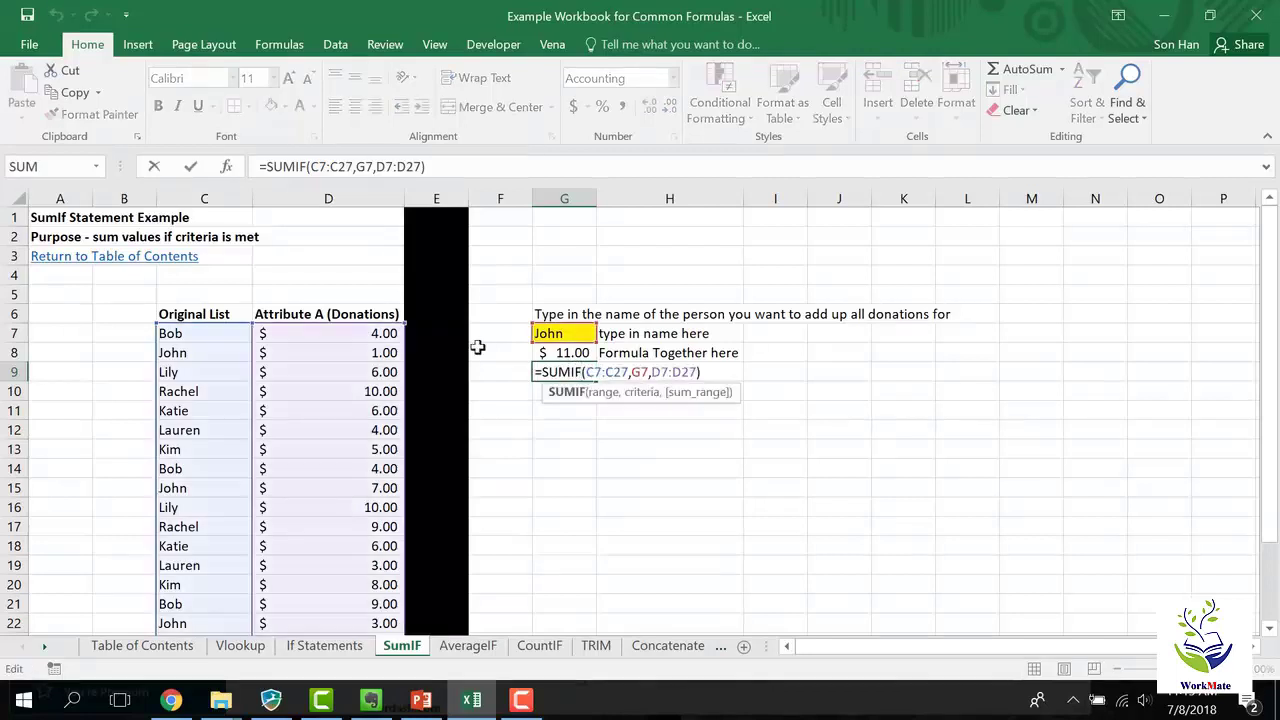
pyautogui.click(318, 169)
pyautogui.press('F4')
pyautogui.click(355, 168)
pyautogui.press('F4')
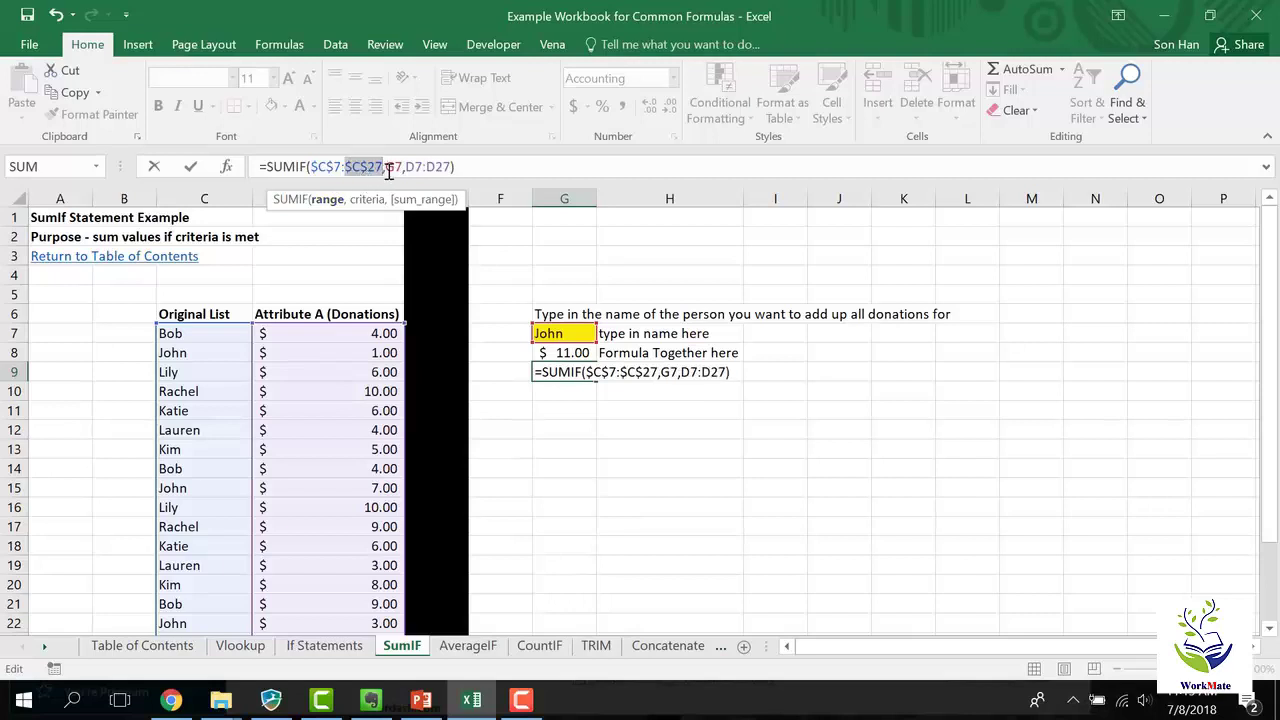
# Step: Make the criteria and sum range in G9's formula absolute as $G$7 and $D$7:$D$27, and commit it
pyautogui.click(394, 168)
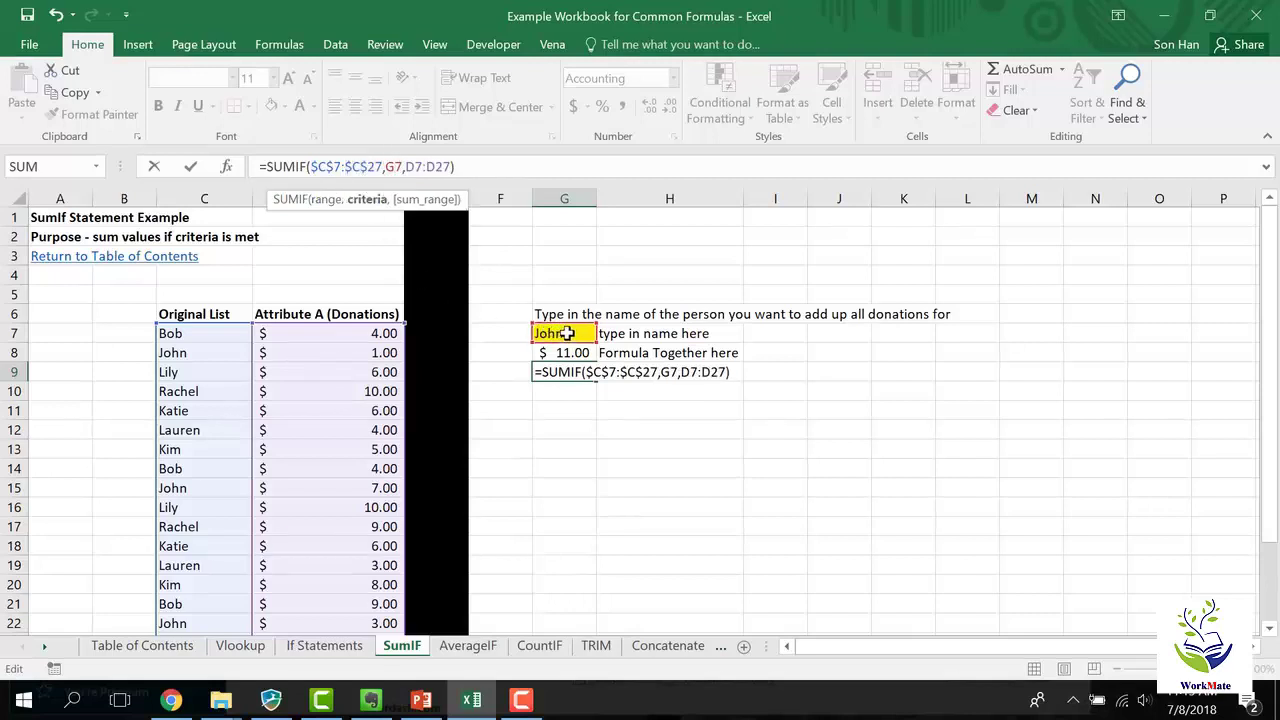
pyautogui.press('F4')
pyautogui.click(450, 169)
pyautogui.press('F4')
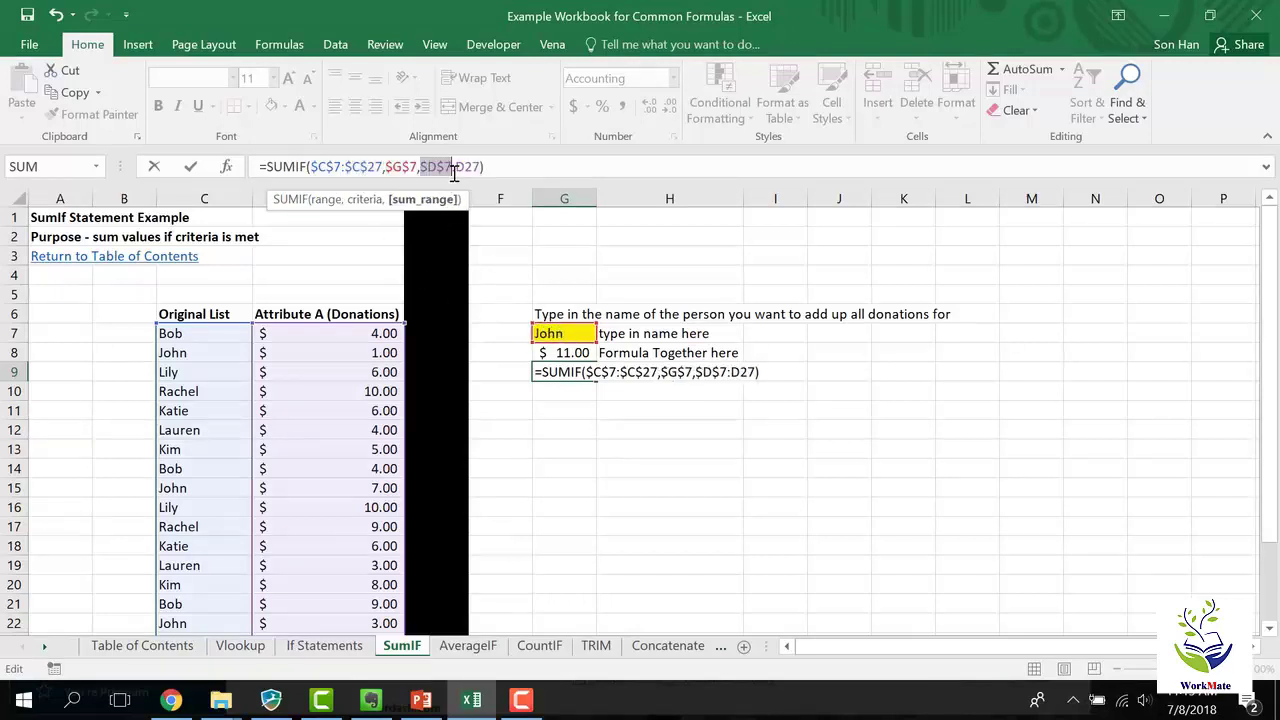
pyautogui.click(470, 168)
pyautogui.press('F4')
pyautogui.press('Return')
pyautogui.press('Up')
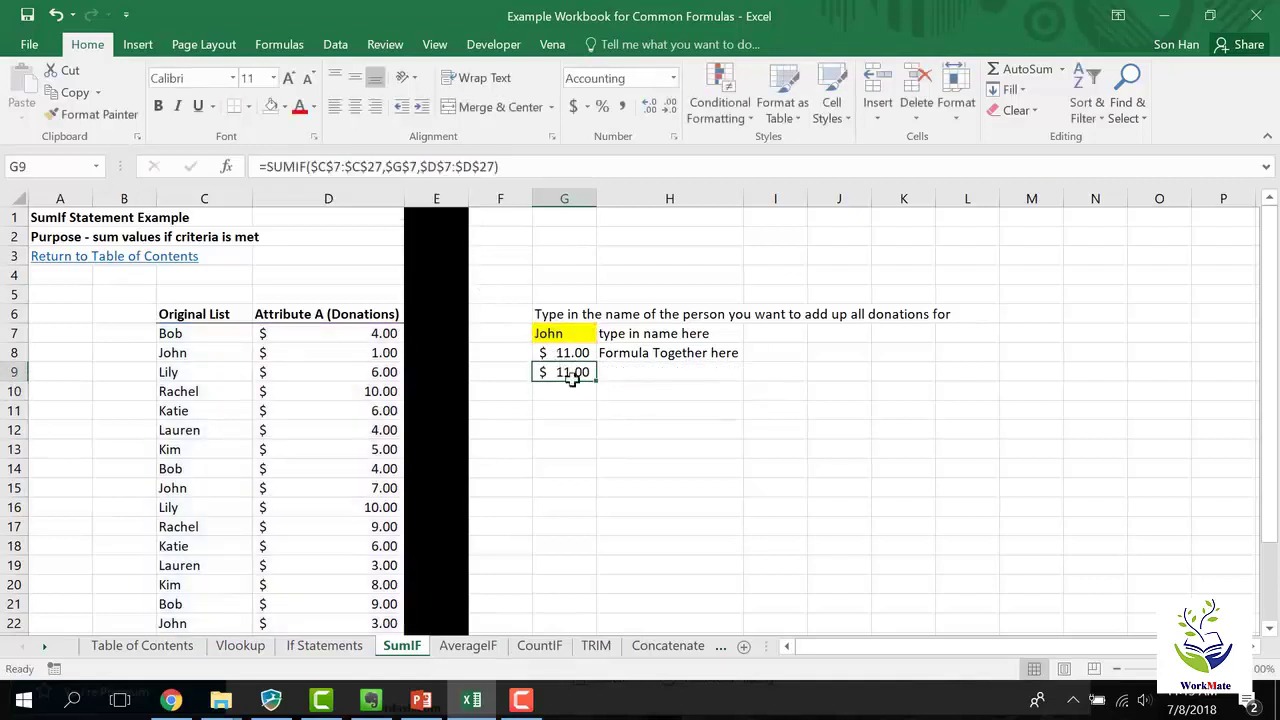
# Step: List the names from C7, C8 and C9 in cells G11 to G13
pyautogui.click(580, 411)
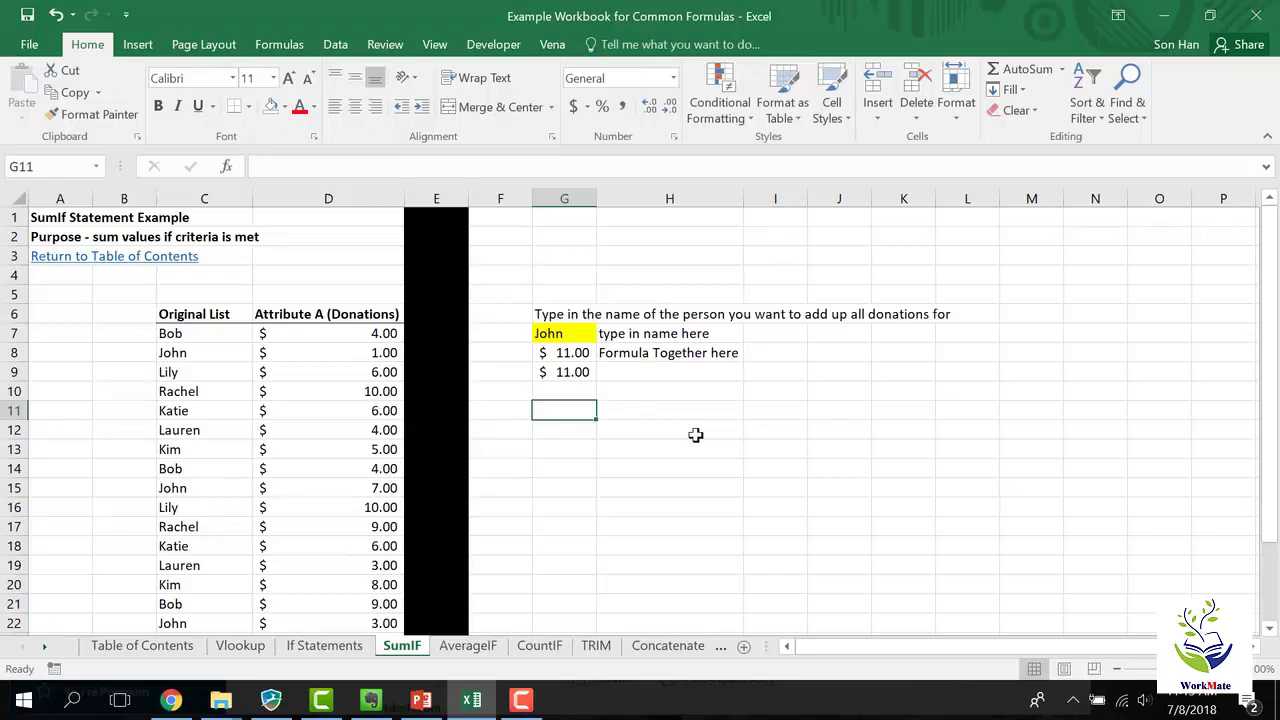
pyautogui.write('Bob')
pyautogui.press('Return')
pyautogui.write('John')
pyautogui.press('Return')
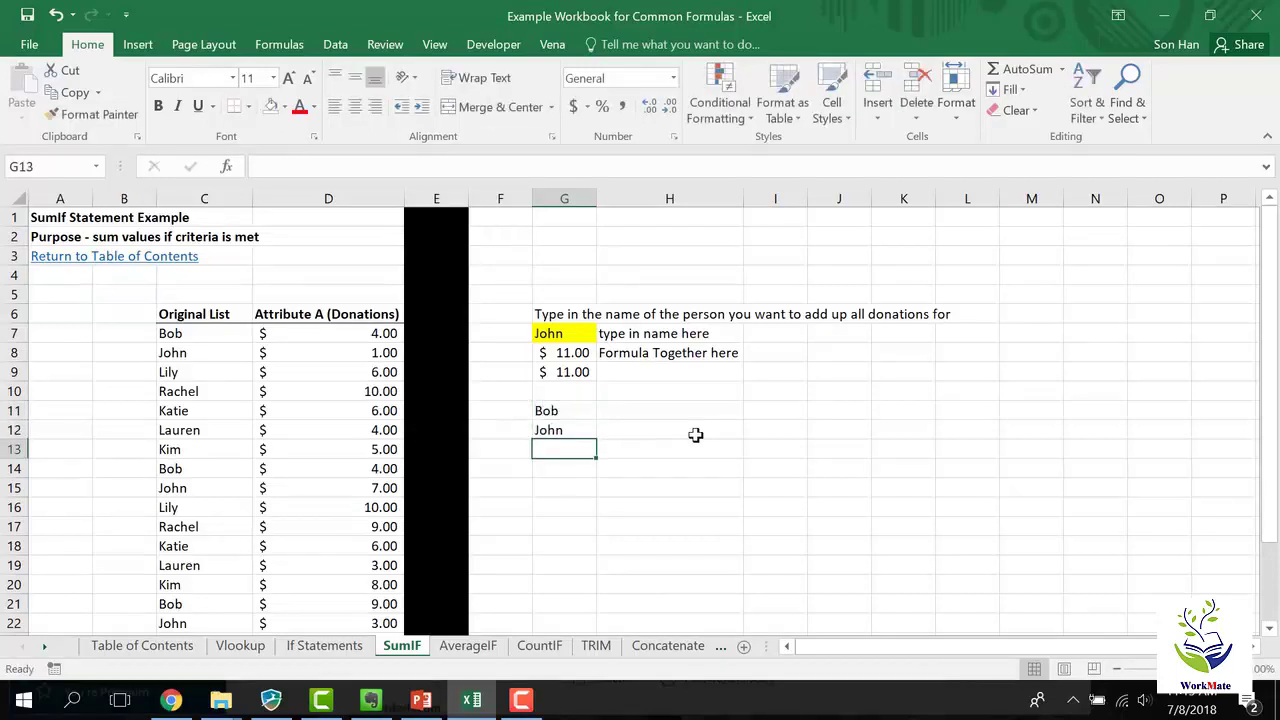
pyautogui.write('Lily')
pyautogui.press('Return')
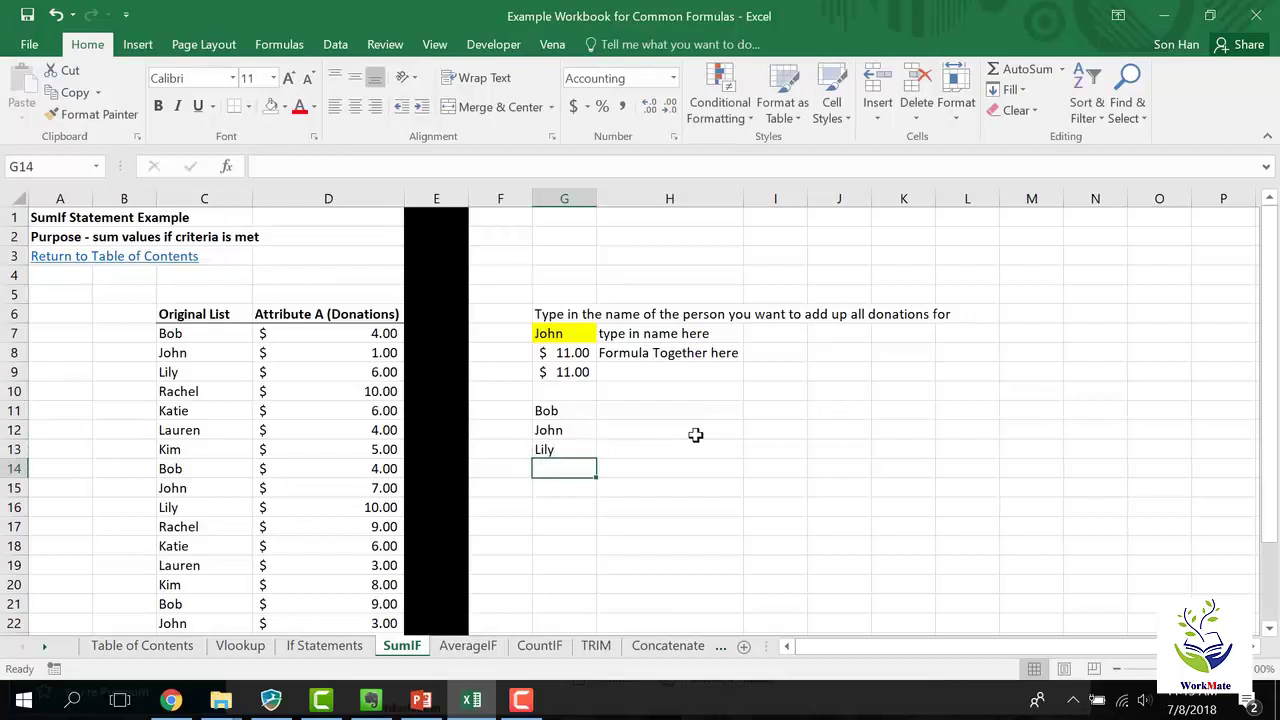
# Step: Start a SUMIF formula in H11 with C7:C27 as the criteria range
pyautogui.press('Up')
pyautogui.press('Right')
pyautogui.press('Right')
pyautogui.press('Left')
pyautogui.press('Up')
pyautogui.press('Up')
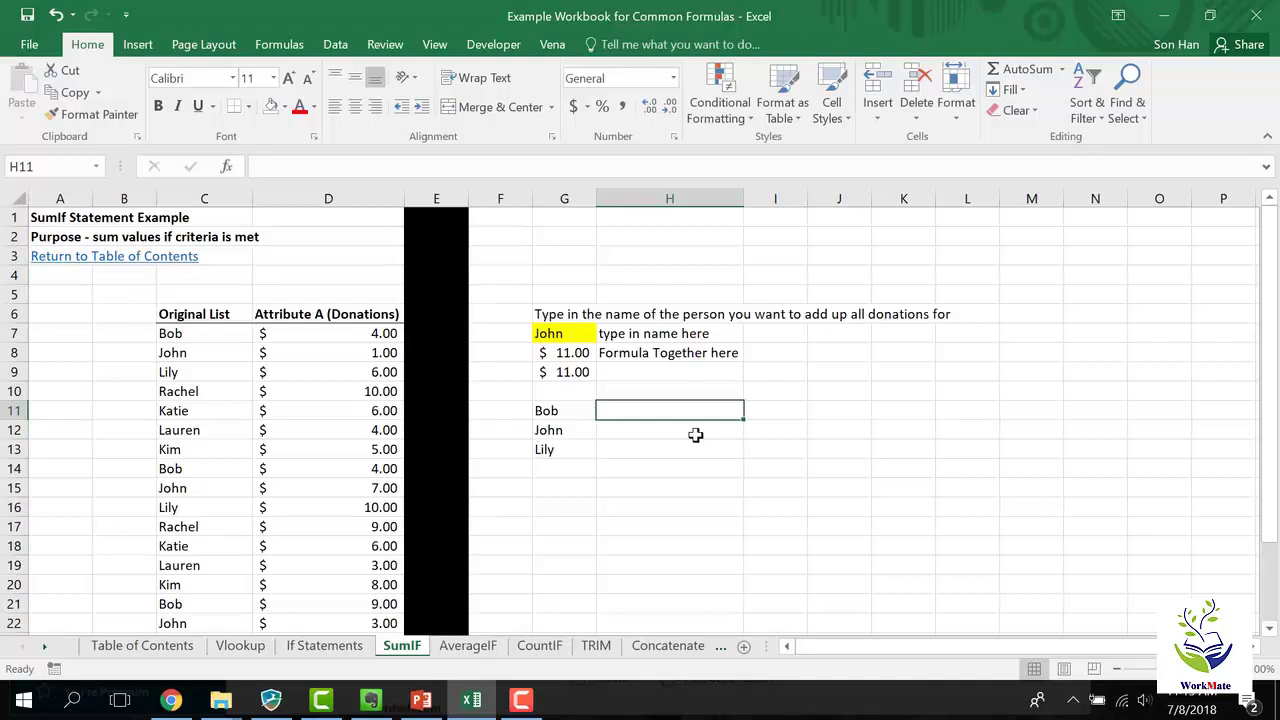
pyautogui.write('=sumif(')
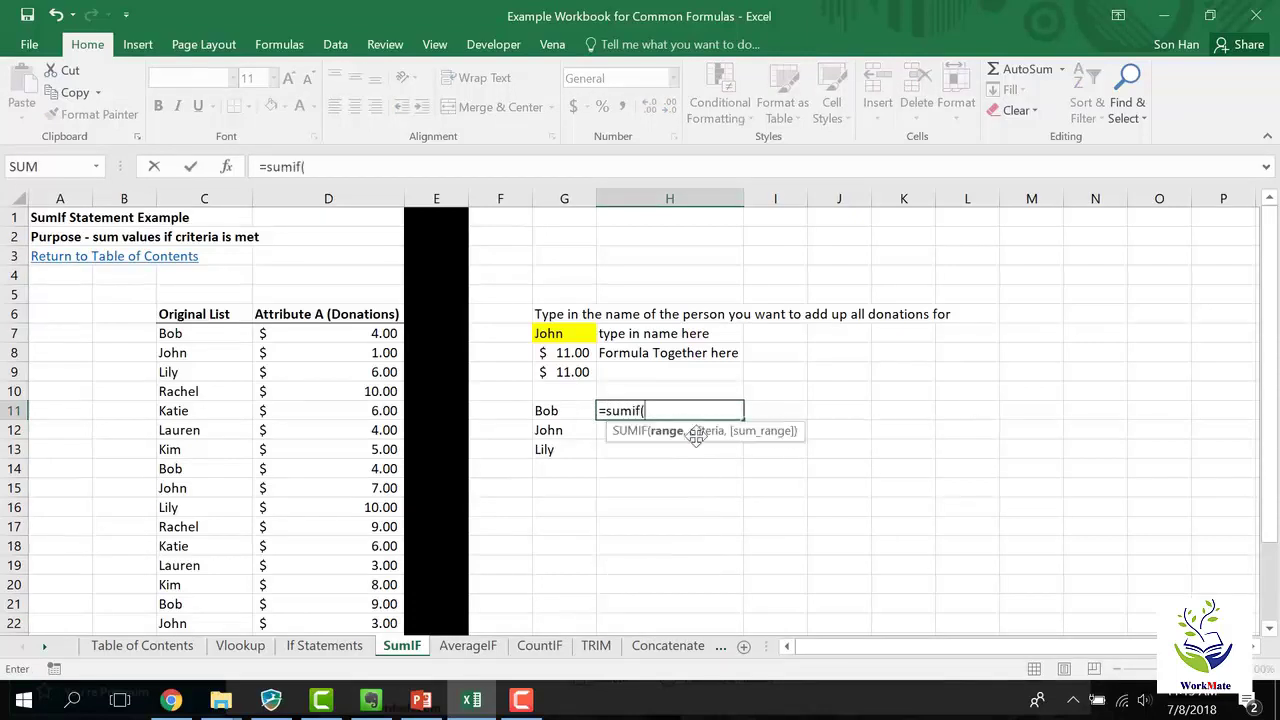
pyautogui.click(210, 338)
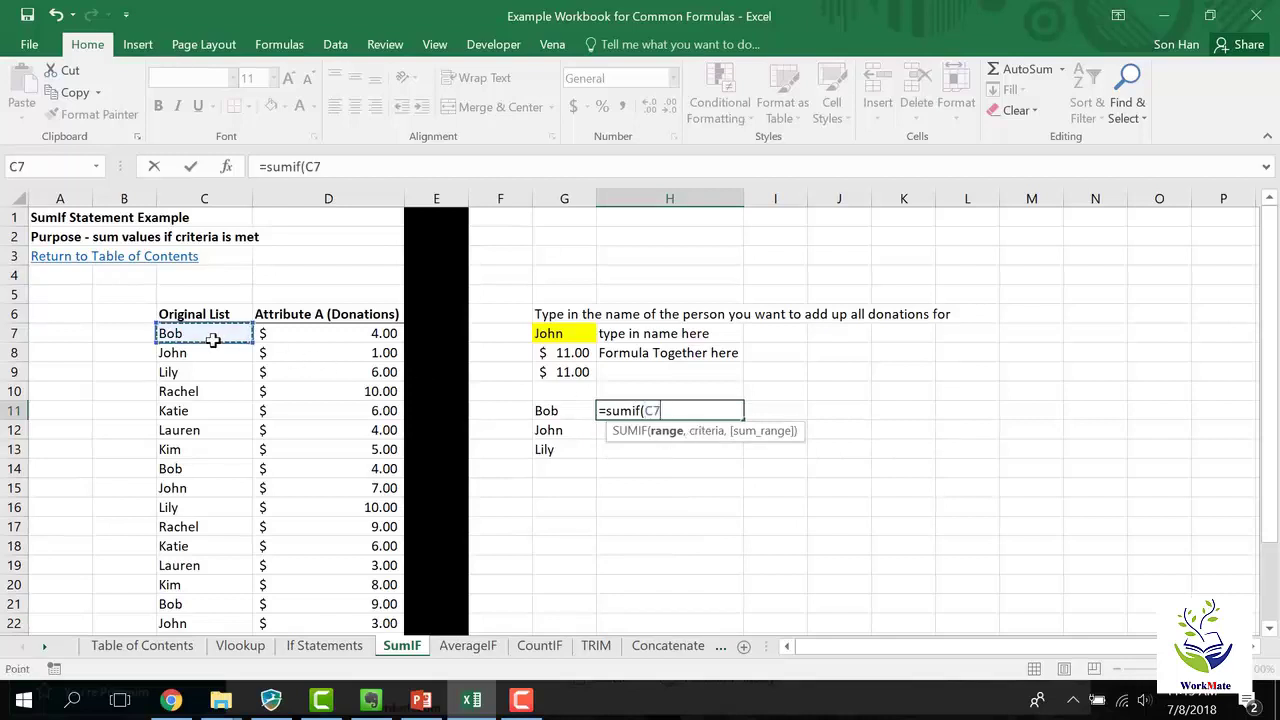
pyautogui.hotkey('ctrl', 'shift', 'Down')
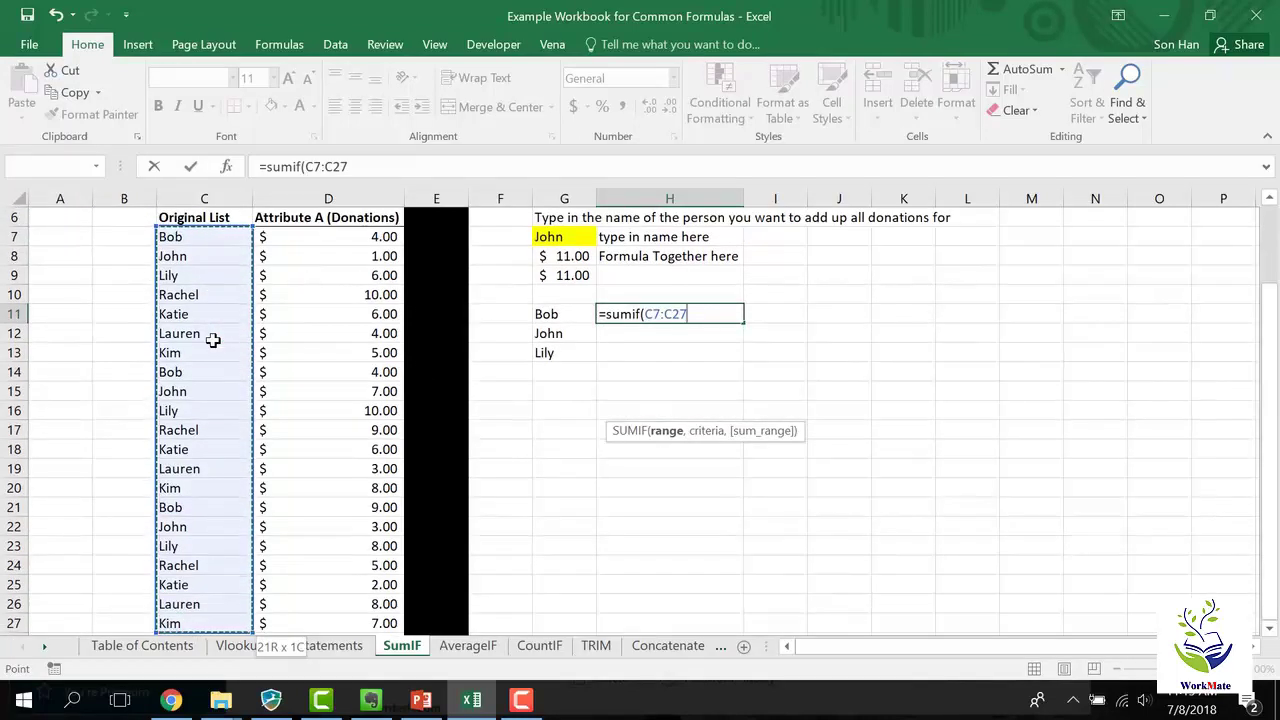
# Step: Complete H11's SUMIF with G11 as the criteria and D7:D27 as the sum range
pyautogui.write(',')
pyautogui.click(572, 320)
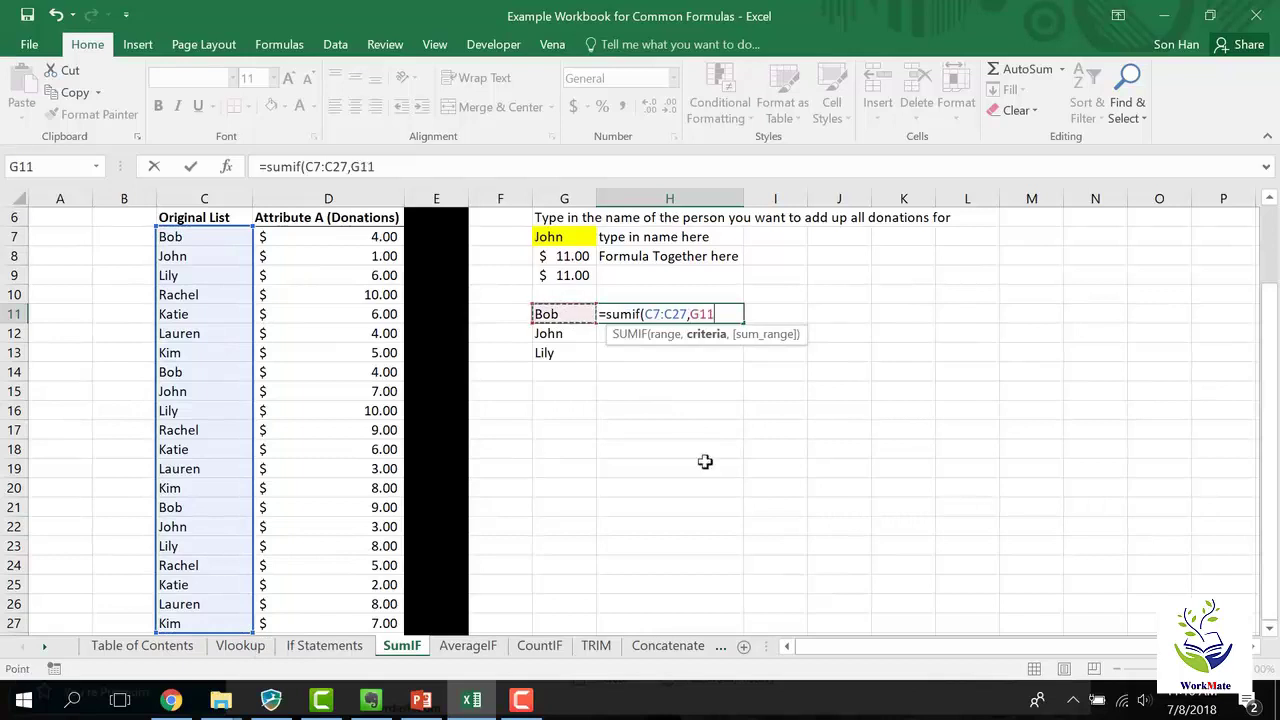
pyautogui.write(',')
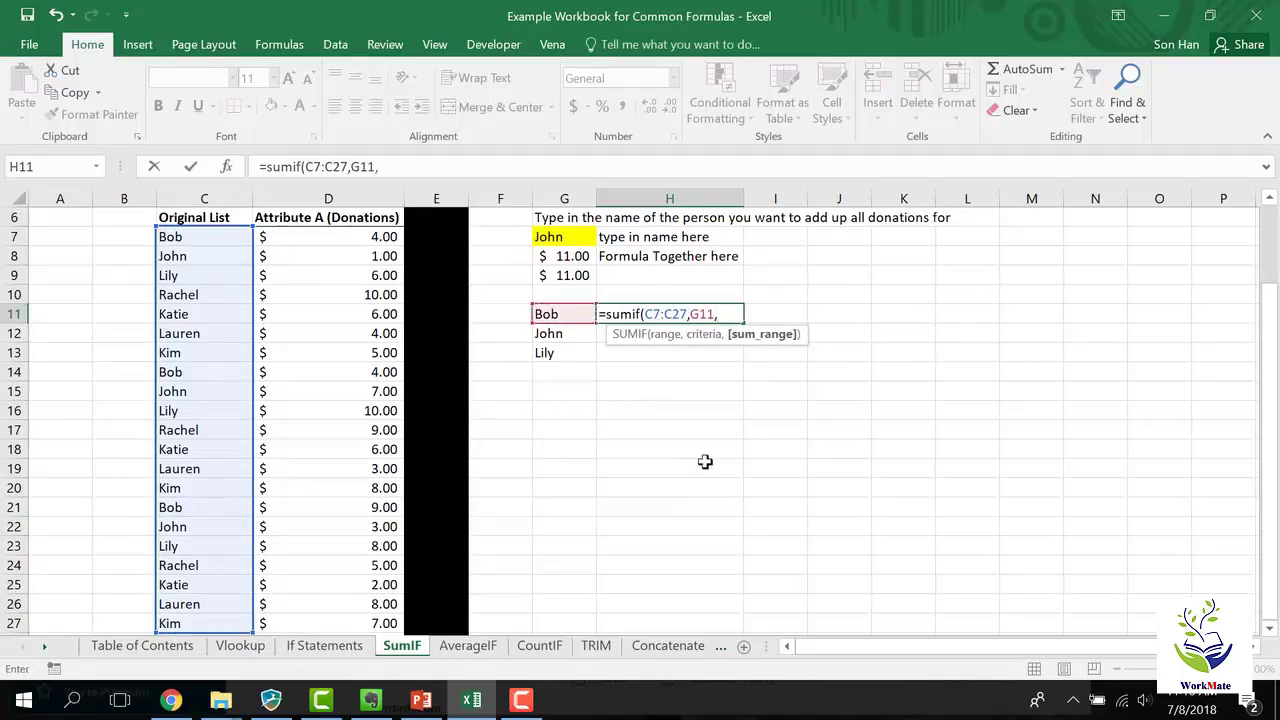
pyautogui.click(384, 247)
pyautogui.hotkey('ctrl', 'shift', 'Down')
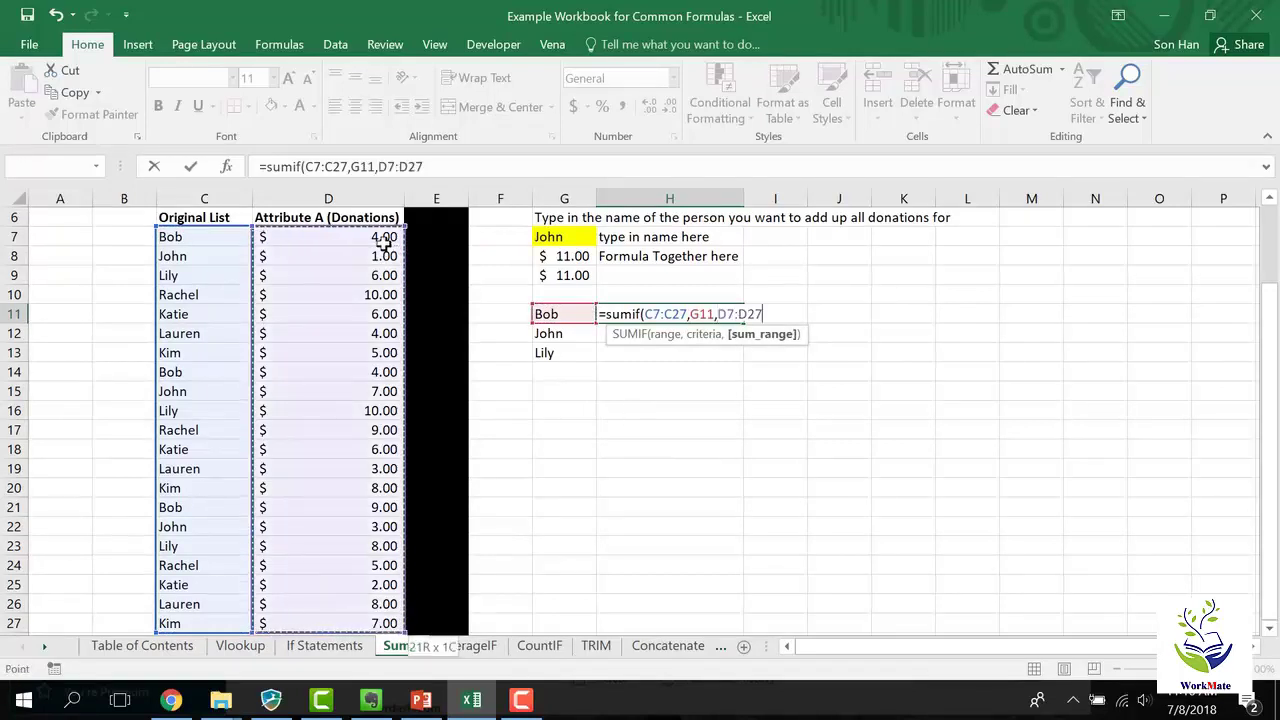
pyautogui.write(')')
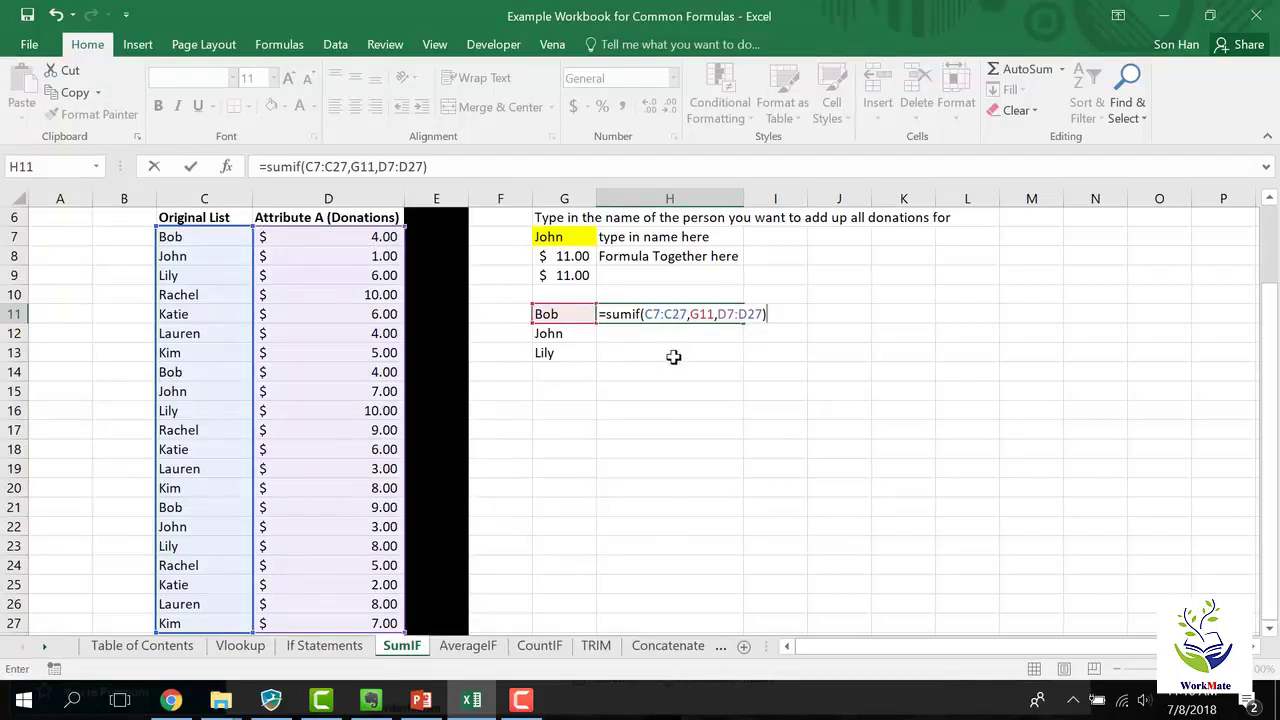
# Step: Make the ranges in H11's formula absolute as $C$7:$C$27 and $D$7:$D$27, leaving the G11 criteria relative
pyautogui.click(312, 166)
pyautogui.press('F4')
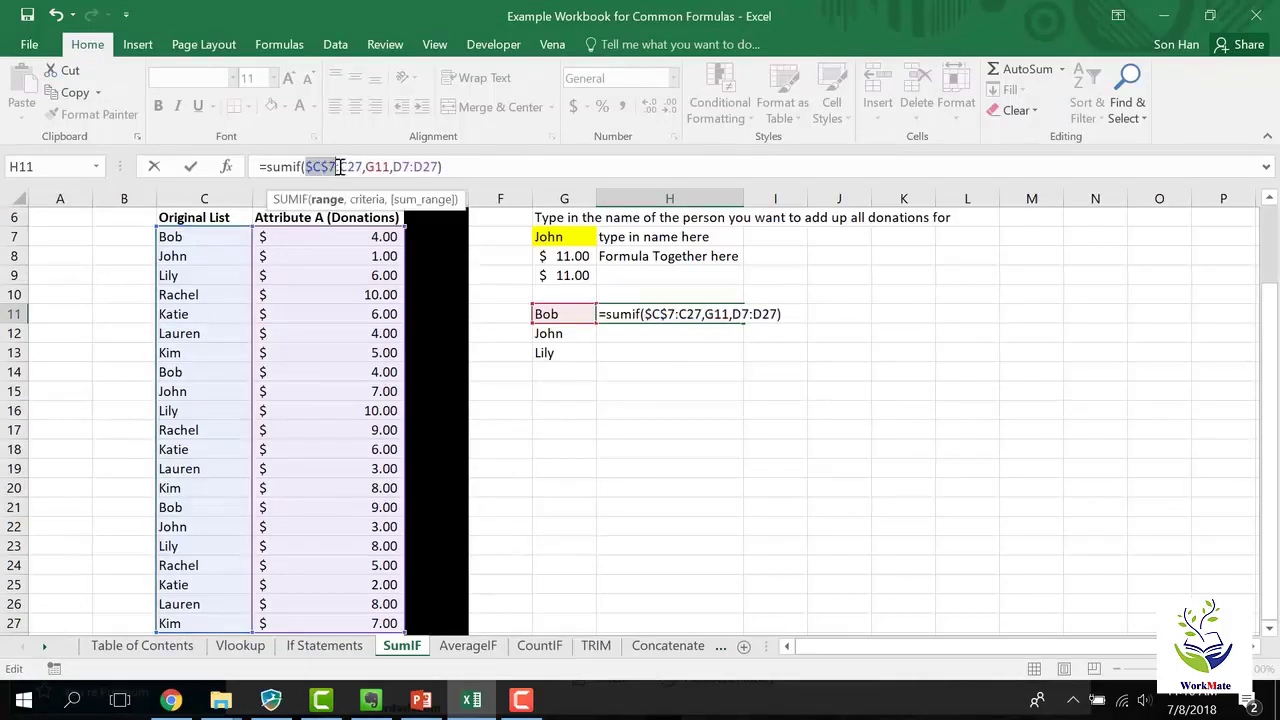
pyautogui.click(352, 166)
pyautogui.press('F4')
pyautogui.click(392, 166)
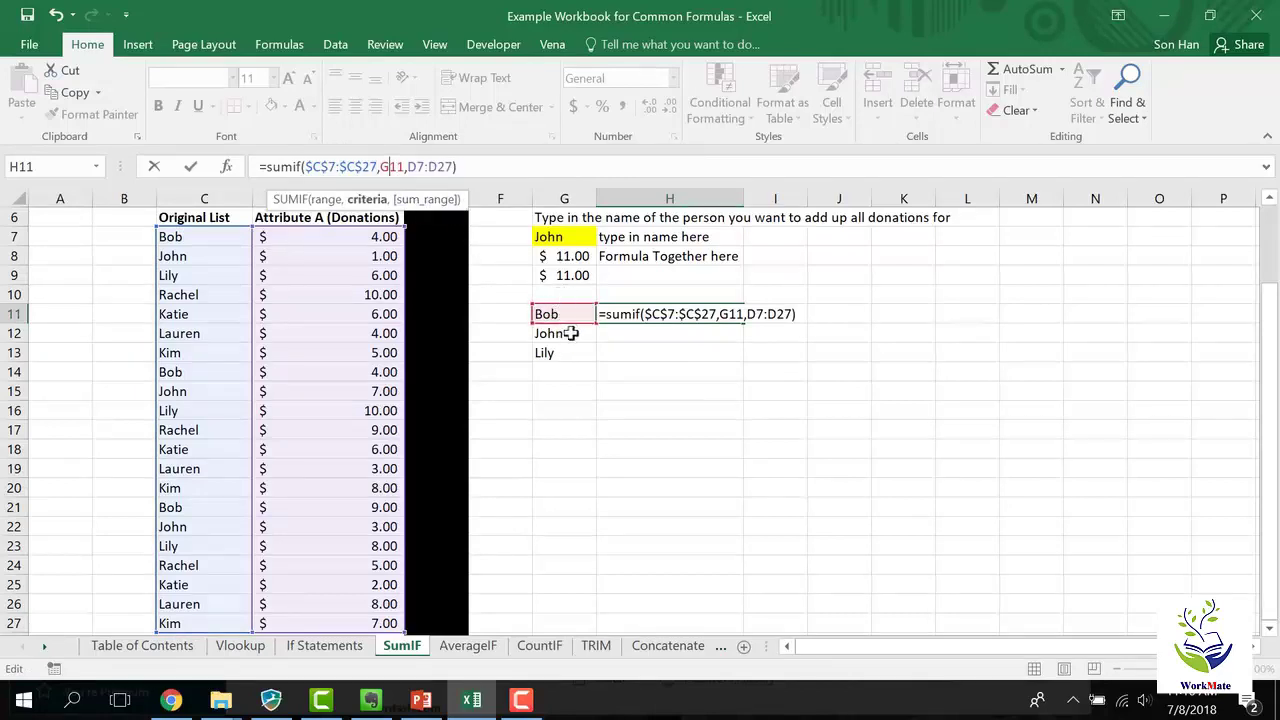
pyautogui.click(418, 166)
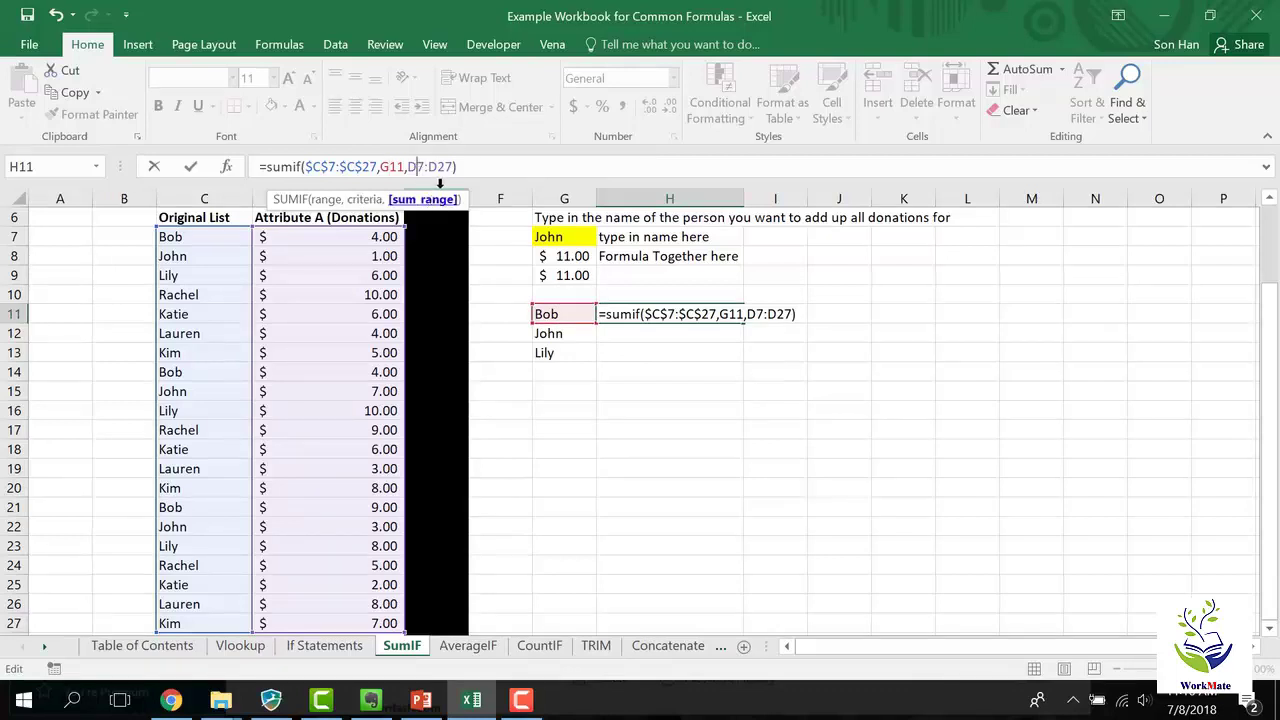
pyautogui.press('F4')
pyautogui.doubleClick(451, 166)
pyautogui.press('F4')
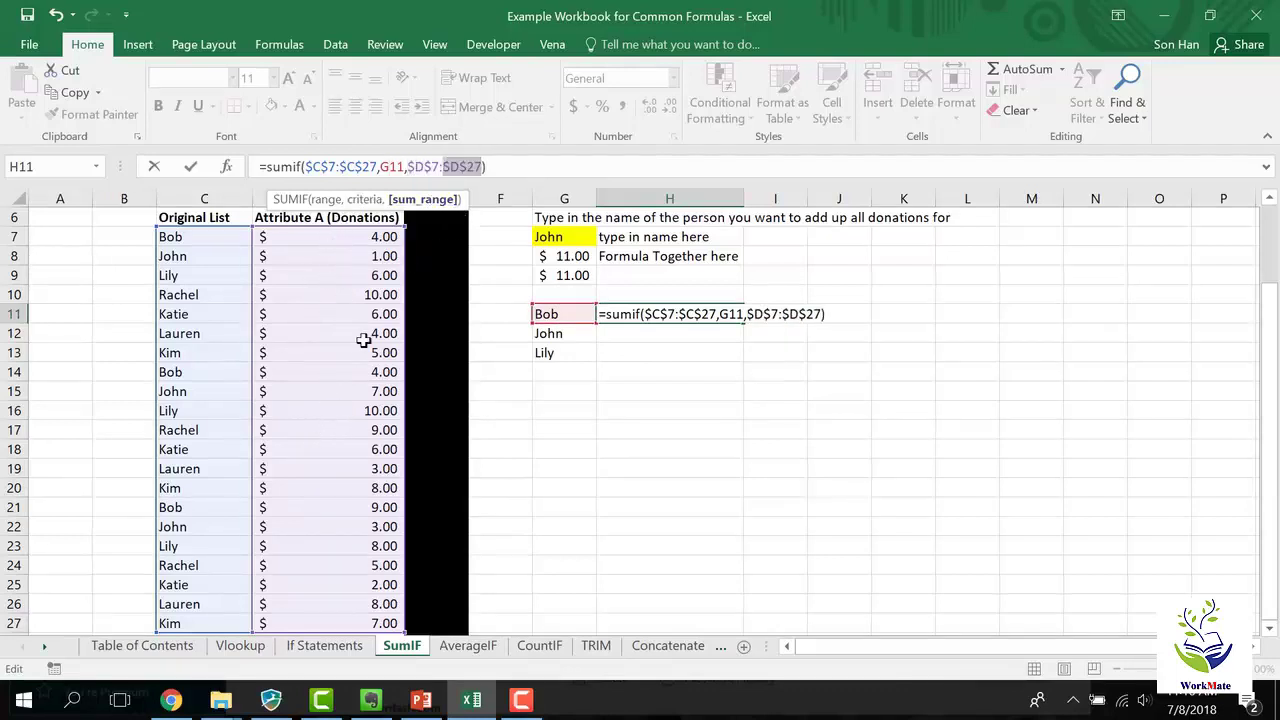
# Step: Commit the formula in H11 and fill it down to H13
pyautogui.press('Return')
pyautogui.press('Up')
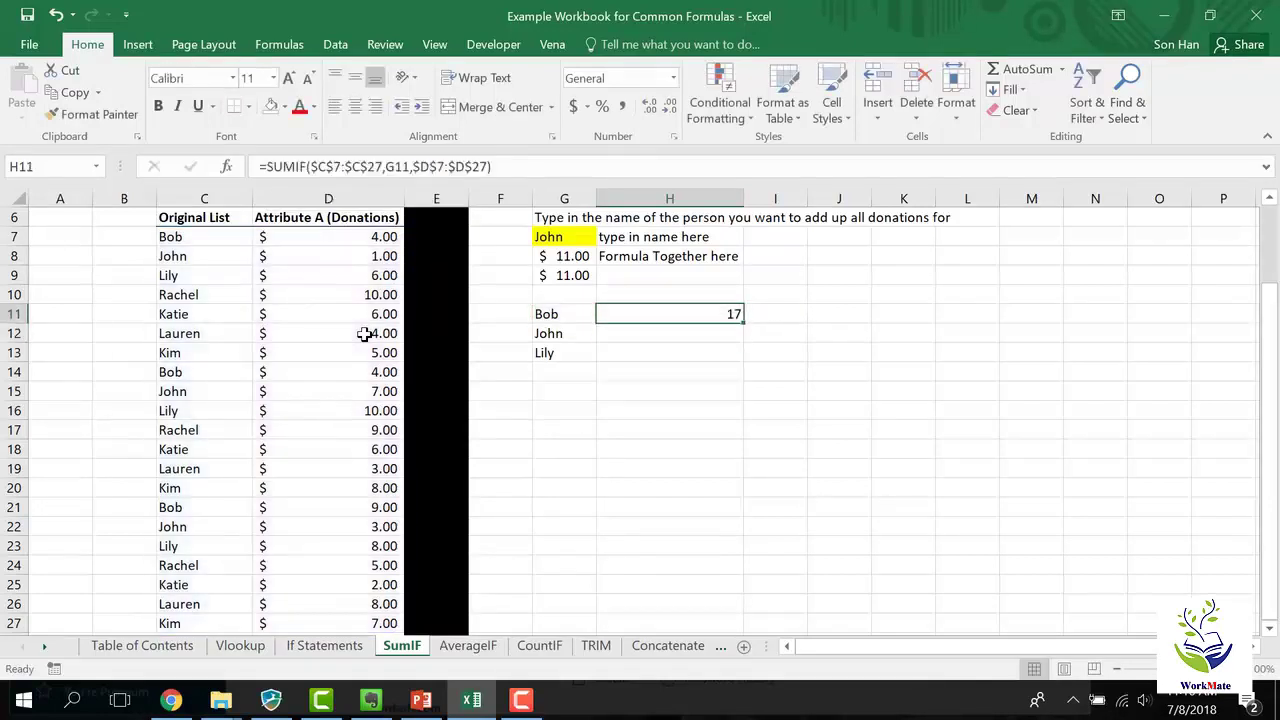
pyautogui.moveTo(741, 322); pyautogui.dragTo(738, 362)
# Step: Examine the references used by the SUMIF formulas in H11, H12 and H13
pyautogui.click(682, 311)
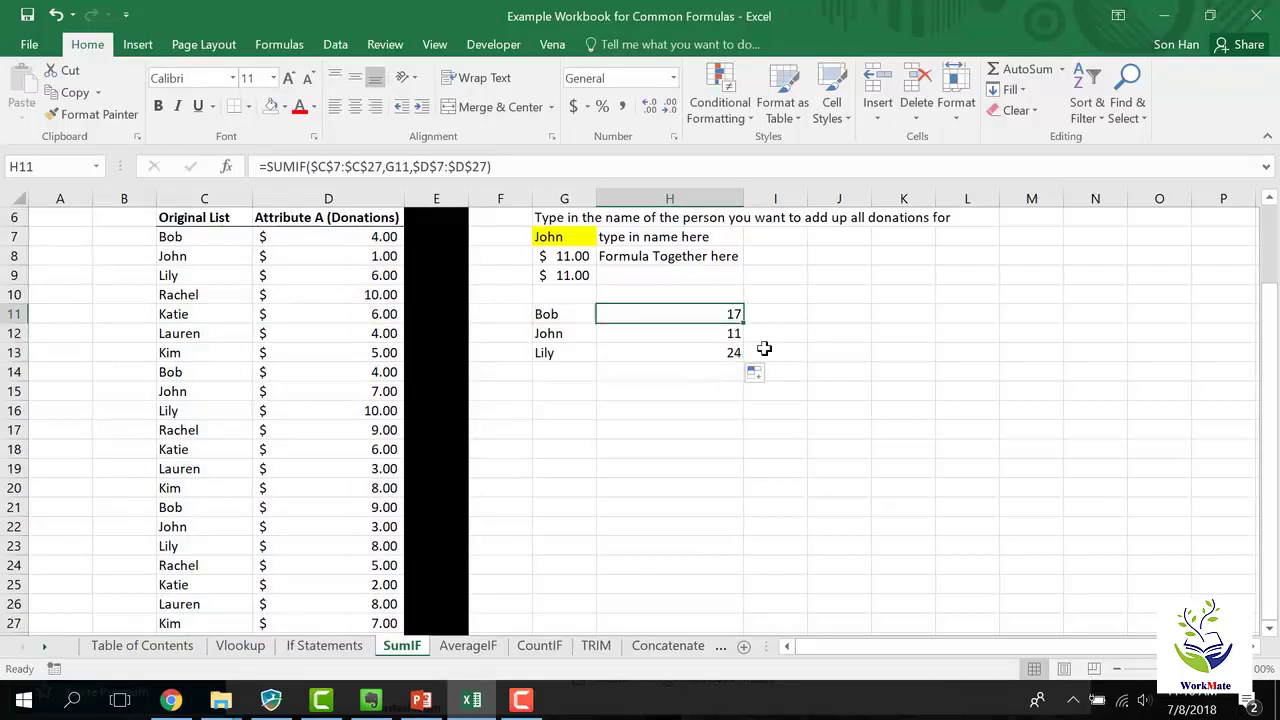
pyautogui.press('F2')
pyautogui.press('Return')
pyautogui.press('F2')
pyautogui.press('Return')
pyautogui.press('F2')
pyautogui.press('Escape')
pyautogui.press('Up')
pyautogui.press('Up')
pyautogui.press('F2')
pyautogui.press('Return')
pyautogui.press('F2')
pyautogui.press('Return')
pyautogui.press('F2')
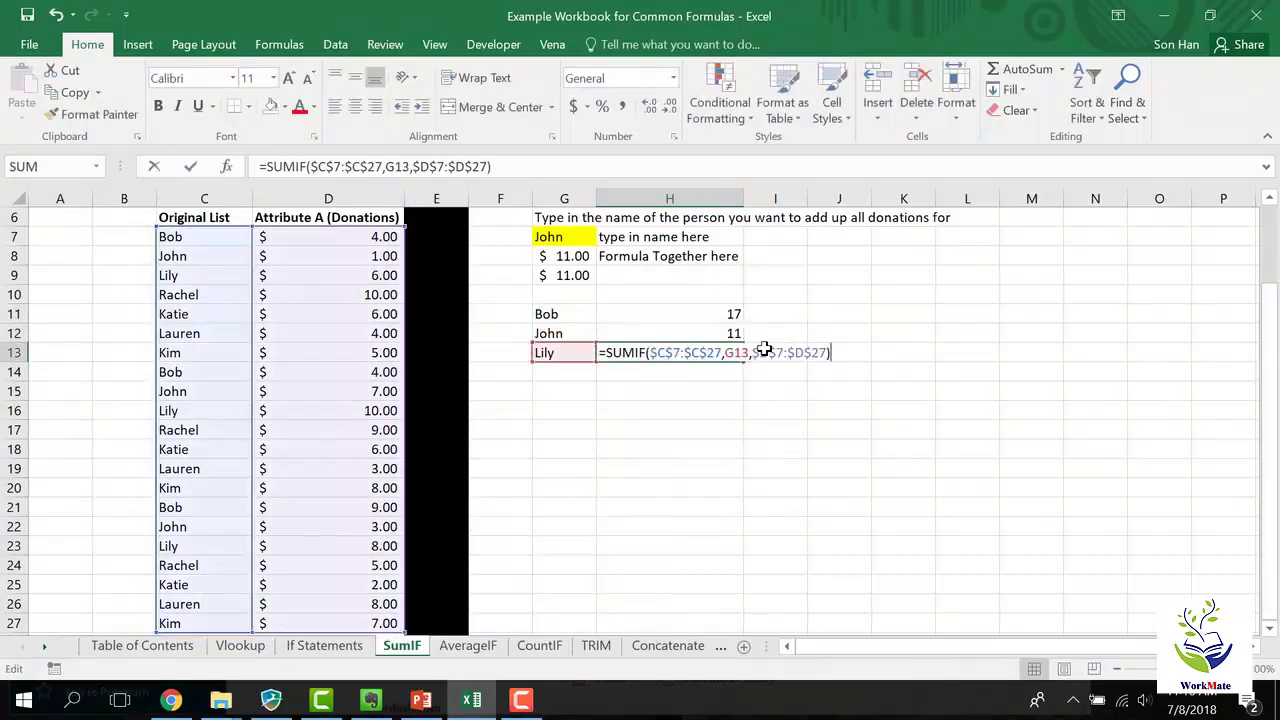
pyautogui.press('Escape')
# Step: Format the totals in H11 to H13 with the Accounting number format
pyautogui.press('Up')
pyautogui.press('Up')
pyautogui.hotkey('shift', 'Down')
pyautogui.hotkey('shift', 'Down')
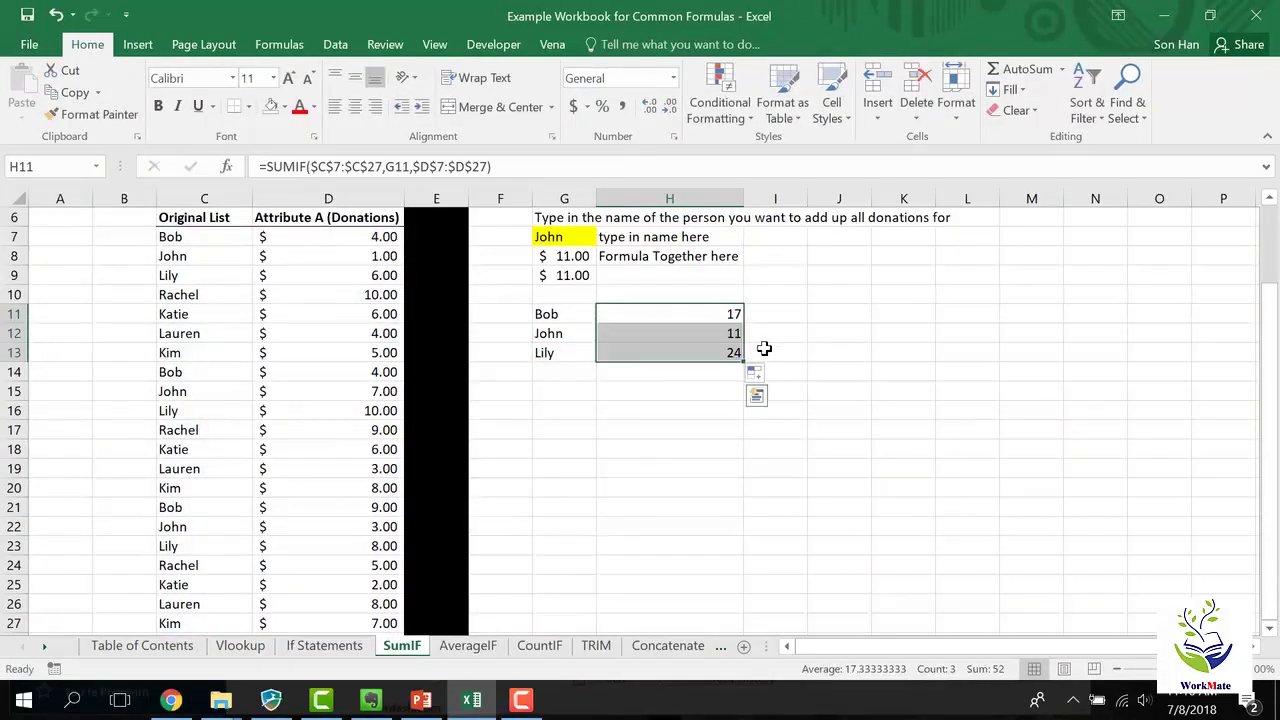
pyautogui.click(574, 106)
# Step: Compare the SUMIF formulas in H11 and H12 again, checking which references shift
pyautogui.click(674, 318)
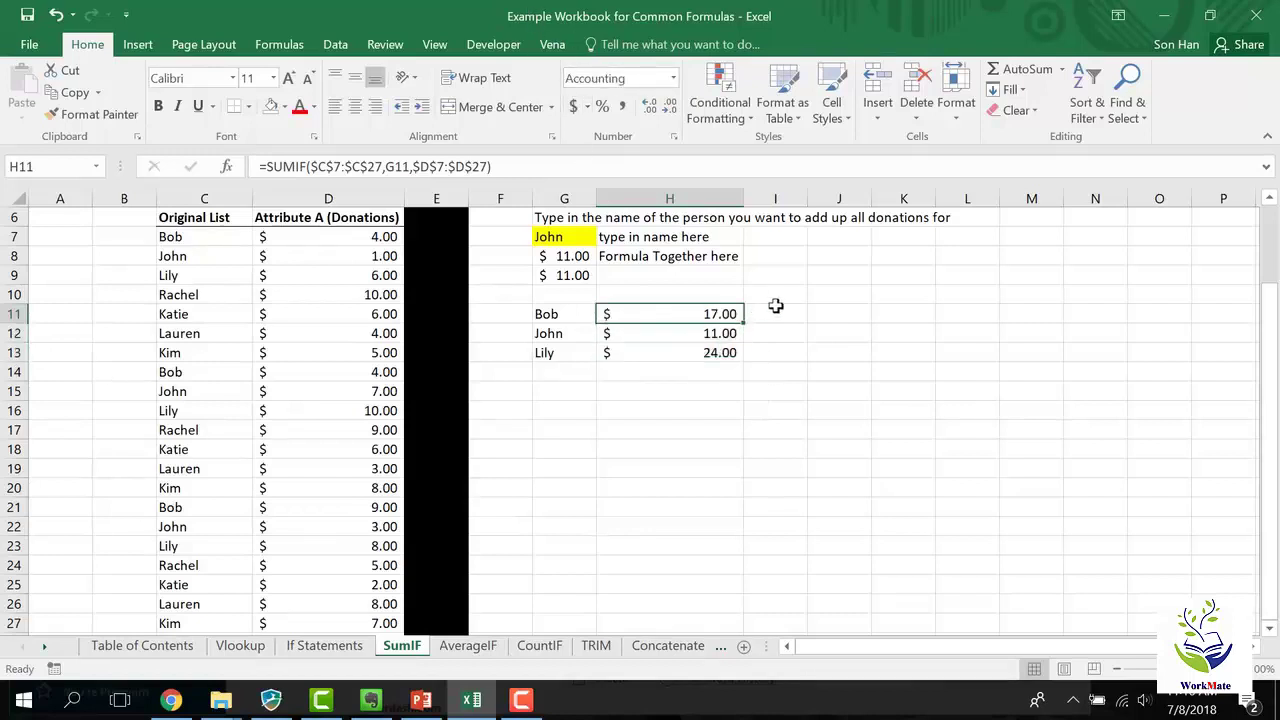
pyautogui.press('F2')
pyautogui.press('Return')
pyautogui.press('F2')
pyautogui.press('Return')
pyautogui.press('Up')
pyautogui.press('Up')
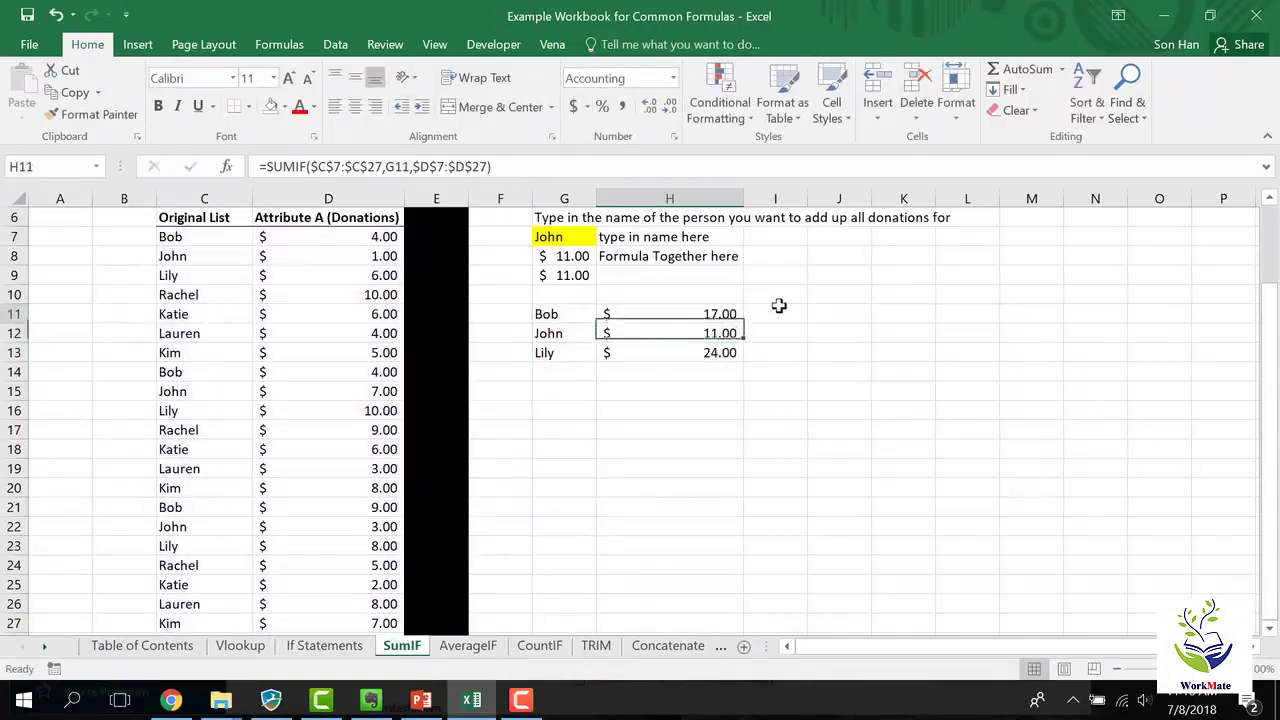
pyautogui.press('F2')
pyautogui.press('Return')
pyautogui.press('F2')
pyautogui.press('Return')
pyautogui.press('Up')
pyautogui.press('Up')
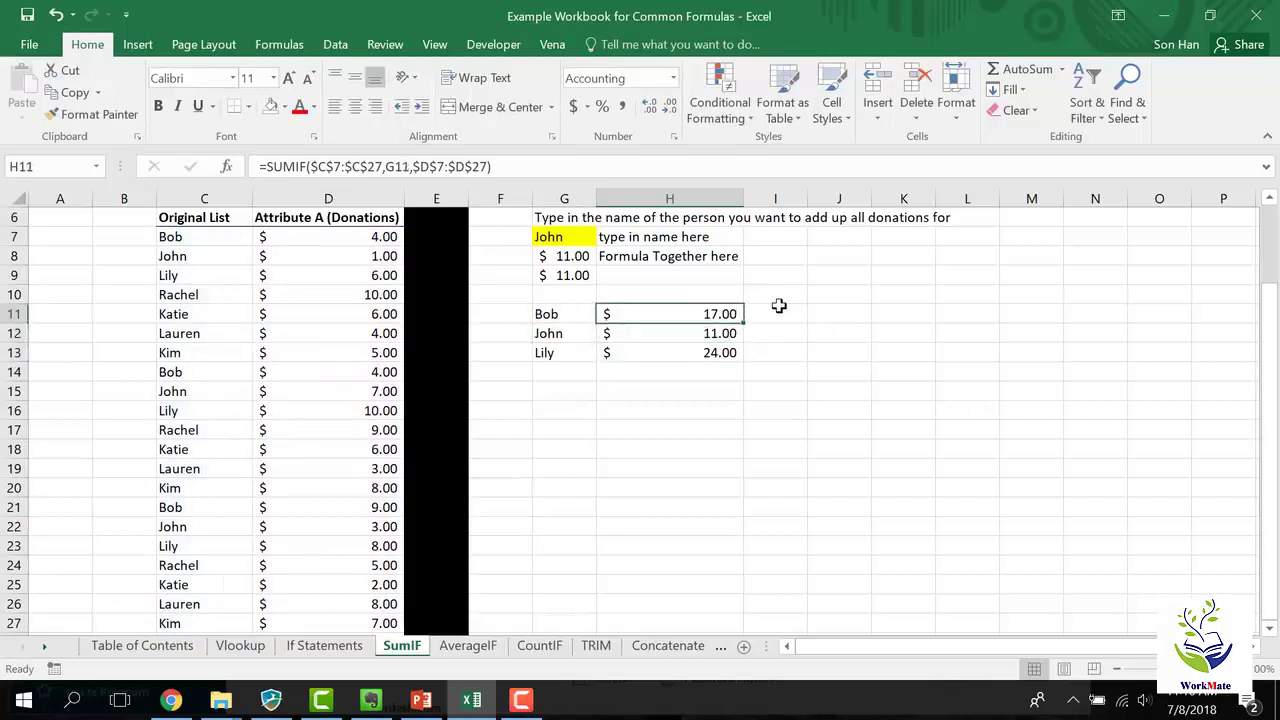
# Step: Enter the name from C7 in G7 as the criteria and clear the quoted-criteria formula in G8
pyautogui.press('Up')
pyautogui.press('Left')
pyautogui.press('Up')
pyautogui.press('Up')
pyautogui.press('Up')
pyautogui.write('Bob')
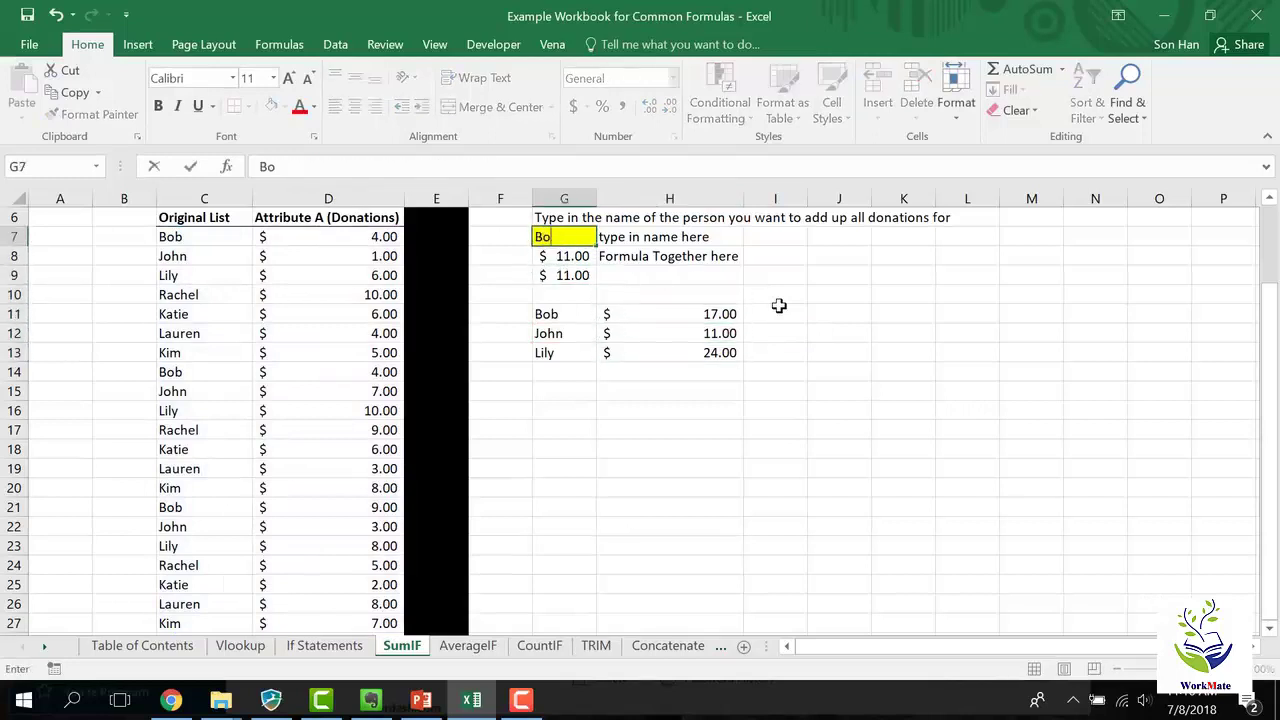
pyautogui.press('Return')
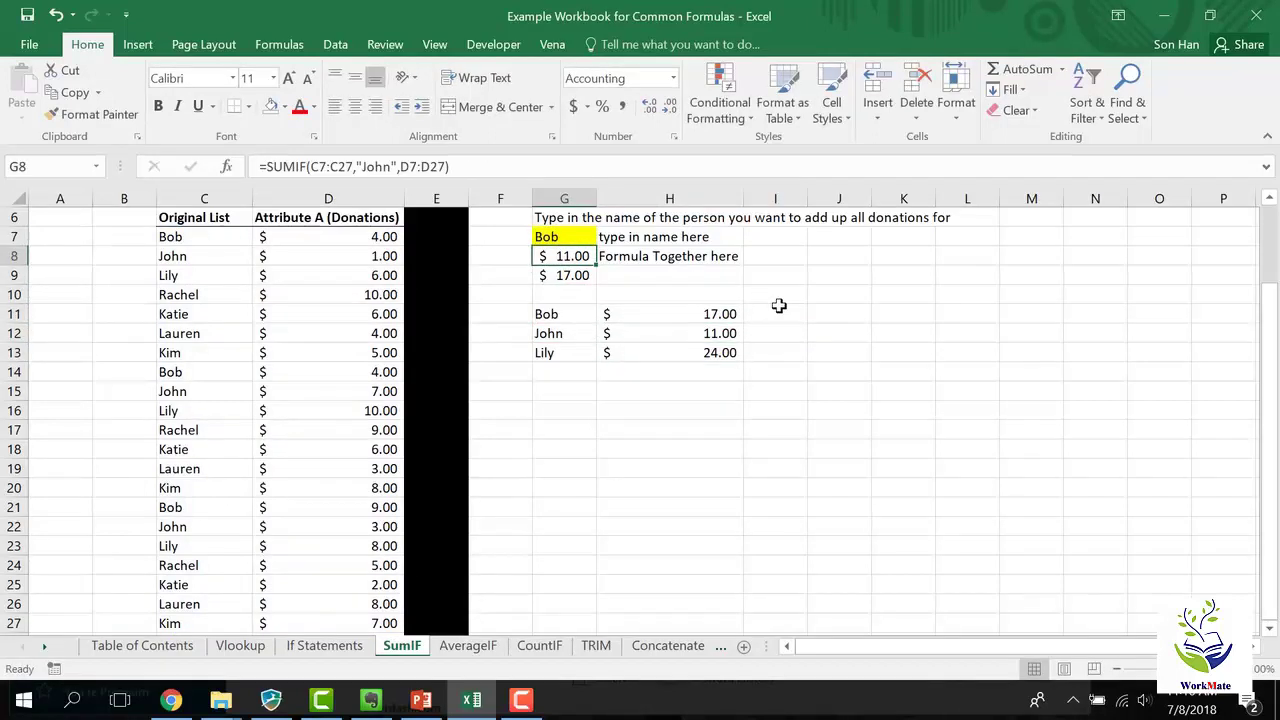
pyautogui.press('Delete')
pyautogui.press('Up')
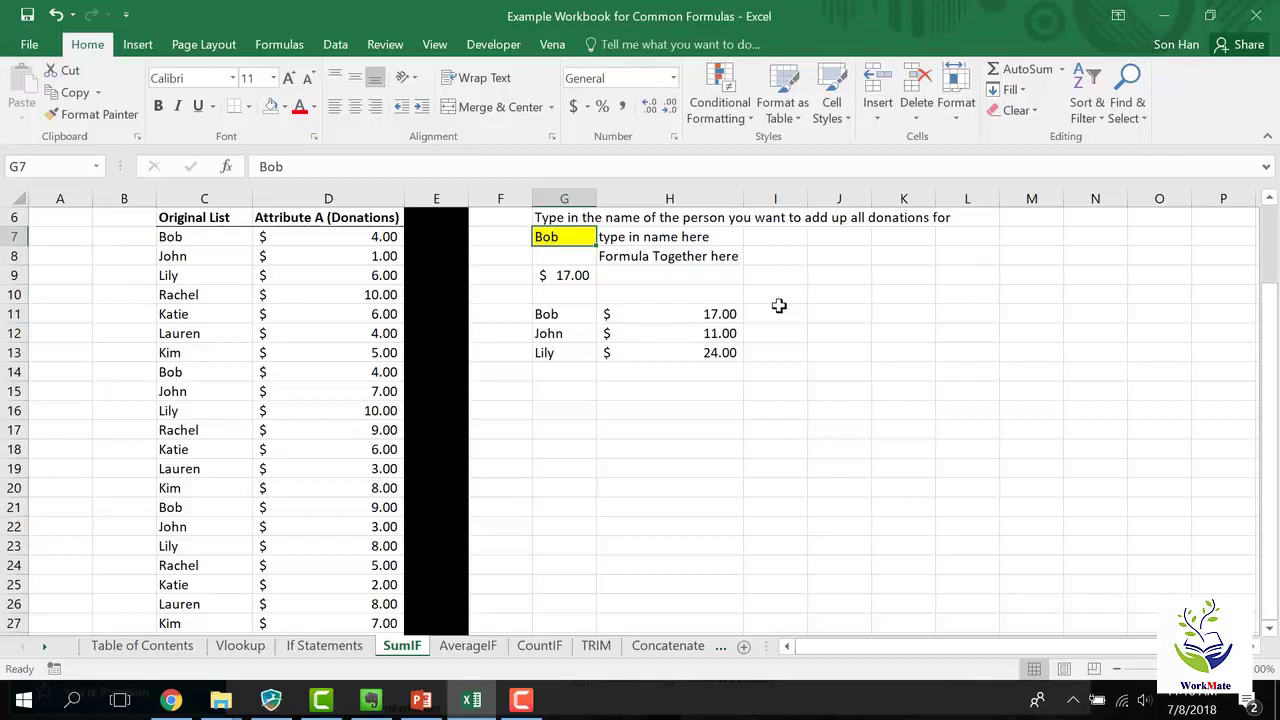
# Step: Change the criteria name in G7 to the one from C8, followed by the one from C9
pyautogui.write('John')
pyautogui.press('Return')
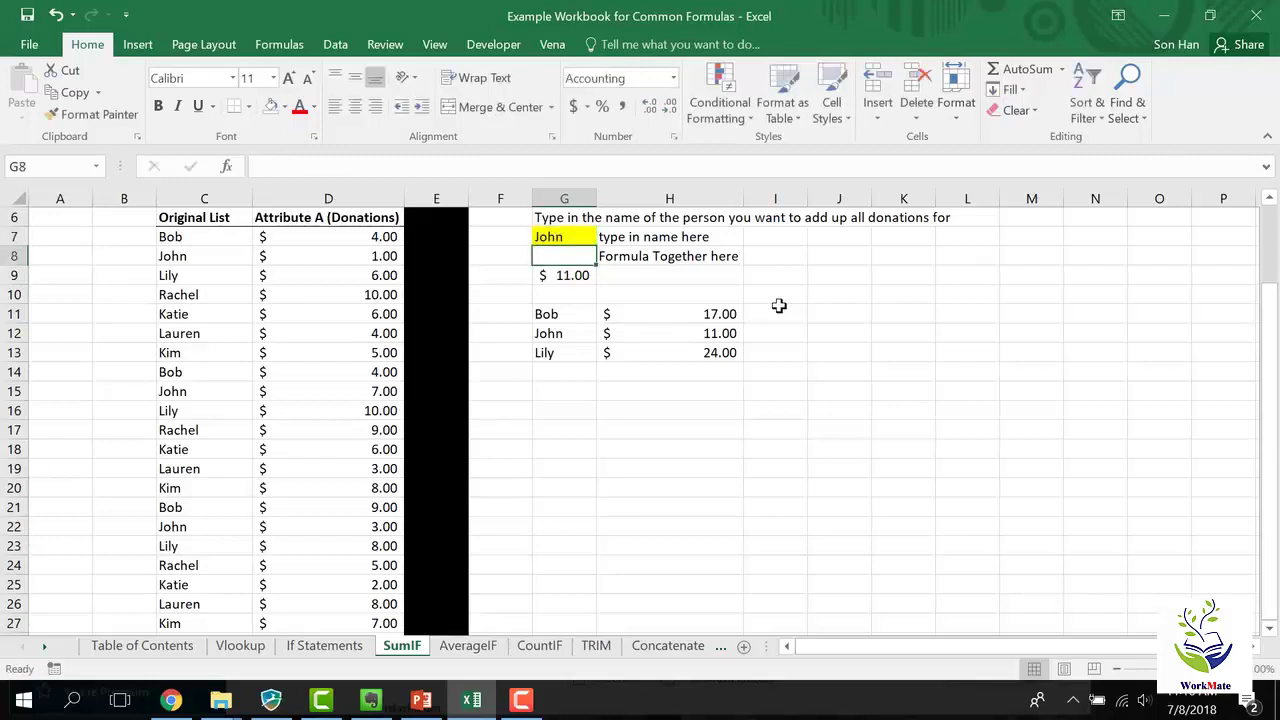
pyautogui.press('Up')
pyautogui.write('Lily')
pyautogui.press('Return')
# Step: Review the name list and its totals in the block starting at H11
pyautogui.press('Down')
pyautogui.press('Down')
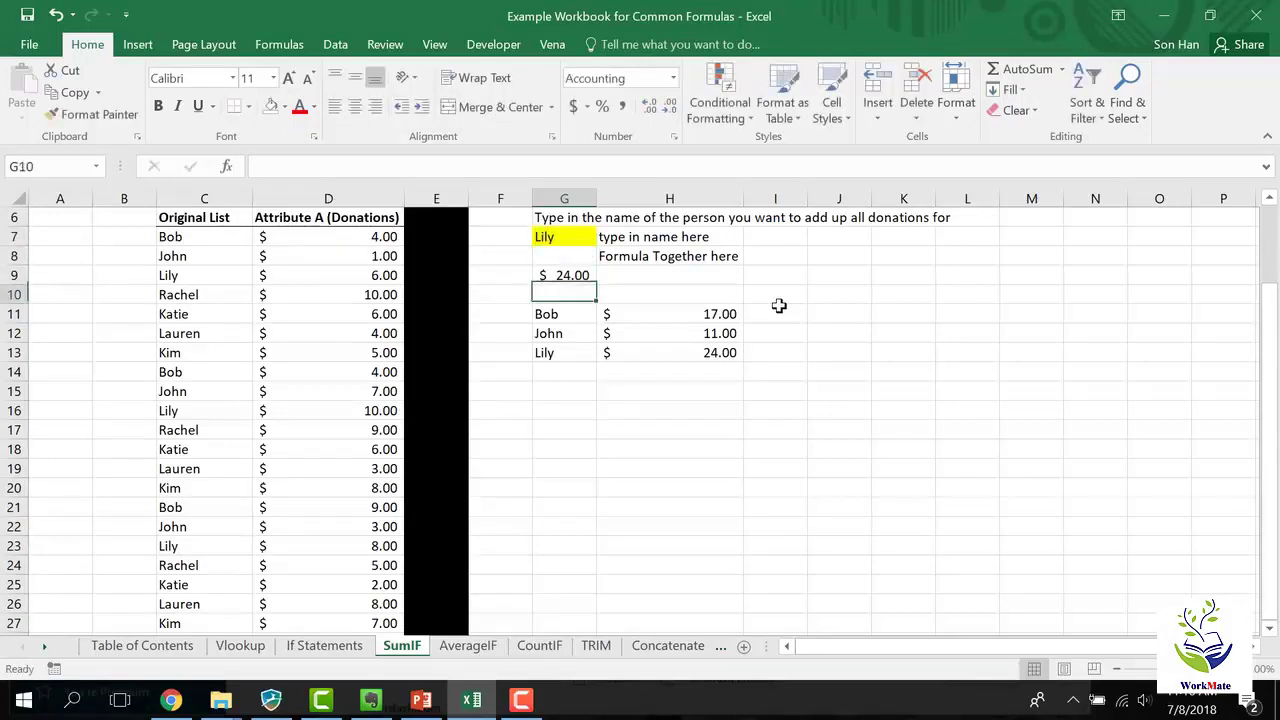
pyautogui.press('Down')
pyautogui.press('Down')
pyautogui.hotkey('shift', 'Up')
pyautogui.press('Right')
pyautogui.press('Up')
pyautogui.hotkey('shift', 'Down')
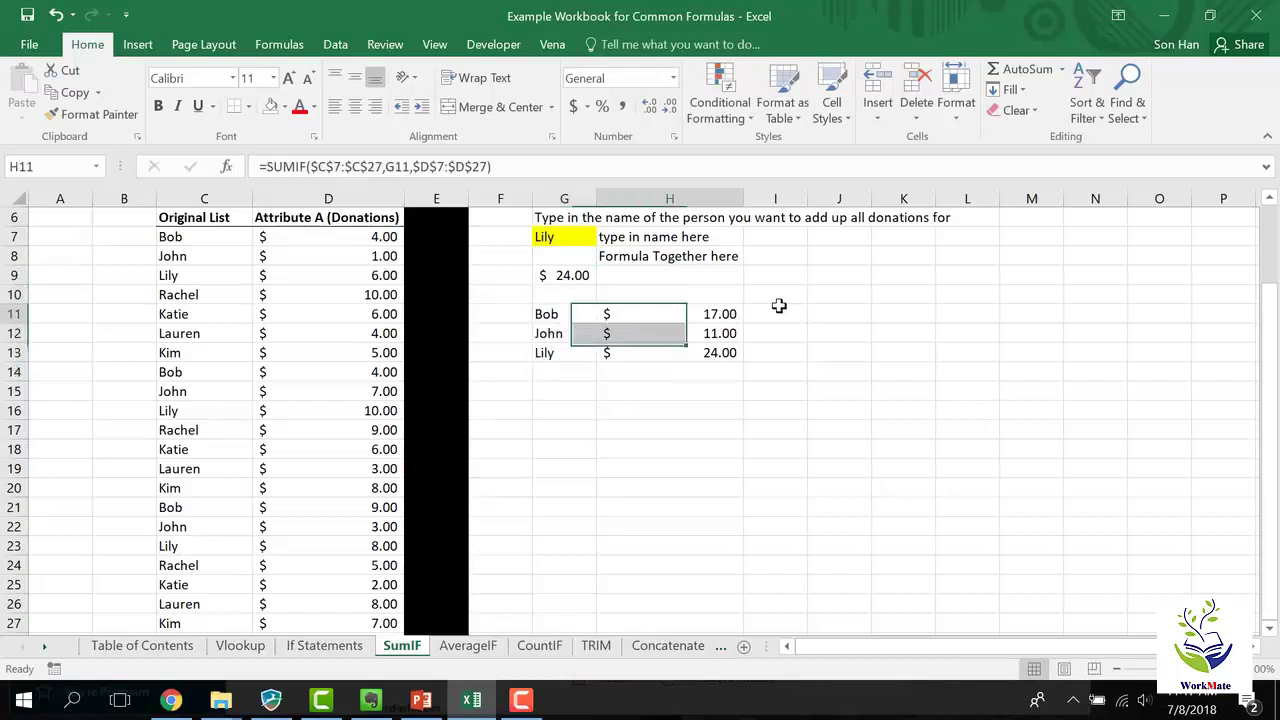
pyautogui.hotkey('shift', 'Down')
pyautogui.hotkey('shift', 'Down')
pyautogui.hotkey('shift', 'Down')
pyautogui.hotkey('shift', 'Down')
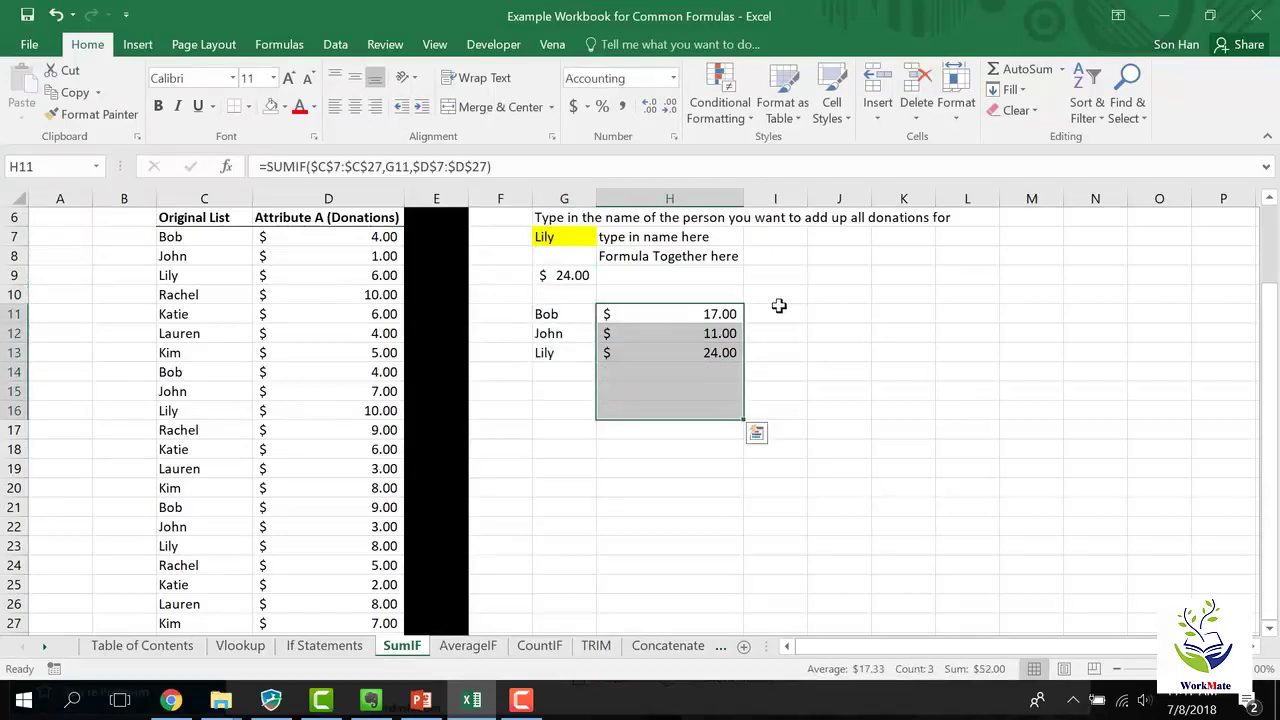
pyautogui.press('Up')
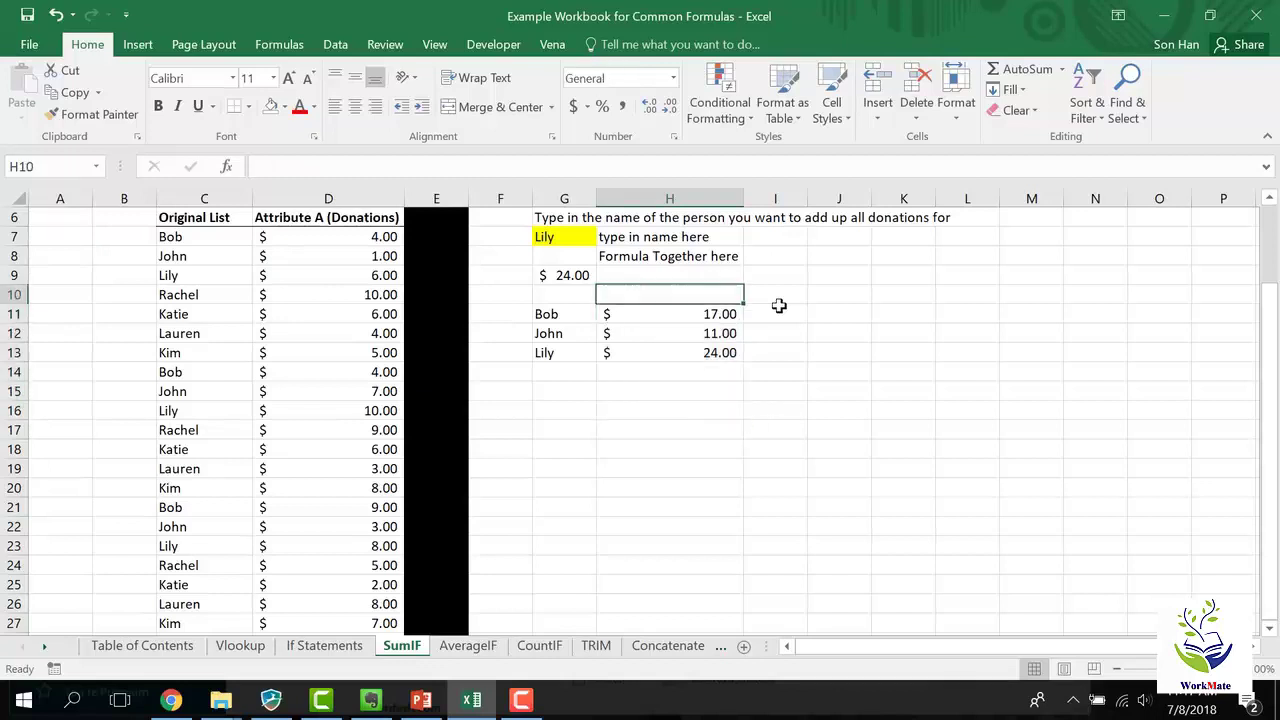
# Step: Inspect the formulas in H11 and H12 alongside their criteria names in column G
pyautogui.press('Down')
pyautogui.press('F2')
pyautogui.press('Return')
pyautogui.press('F2')
pyautogui.press('Return')
pyautogui.press('Up')
pyautogui.press('Left')
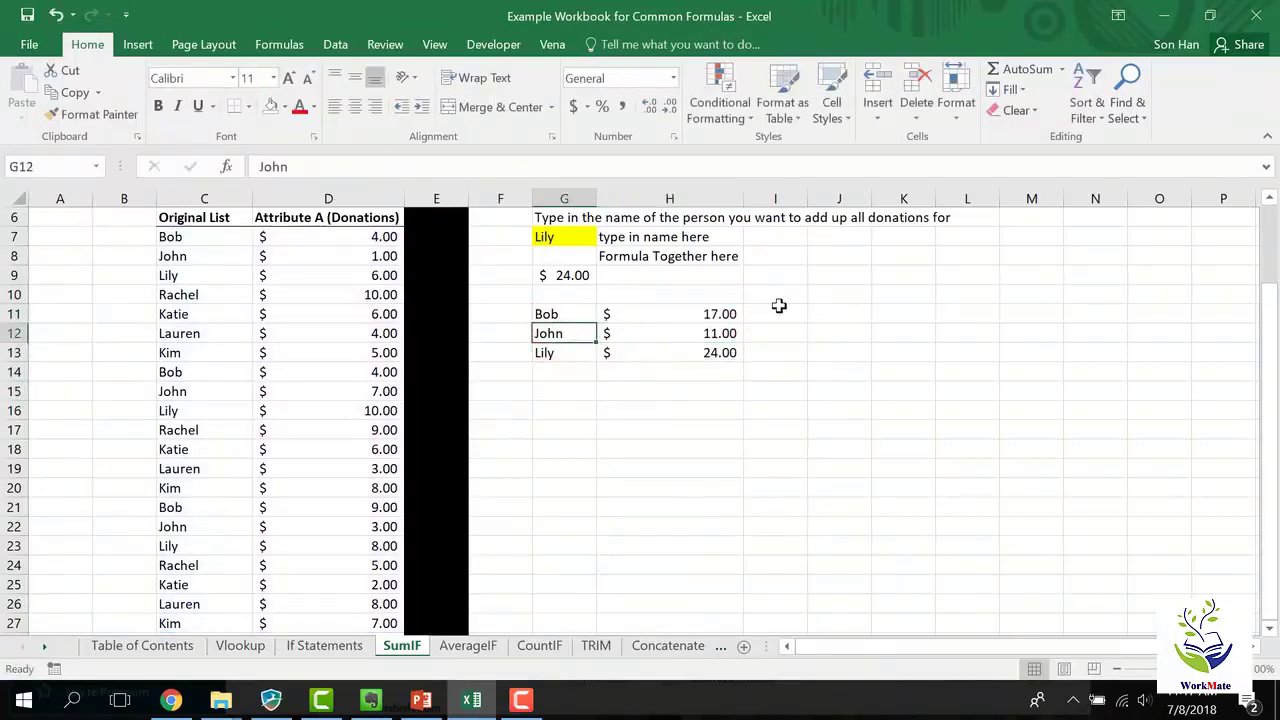
pyautogui.press('Up')
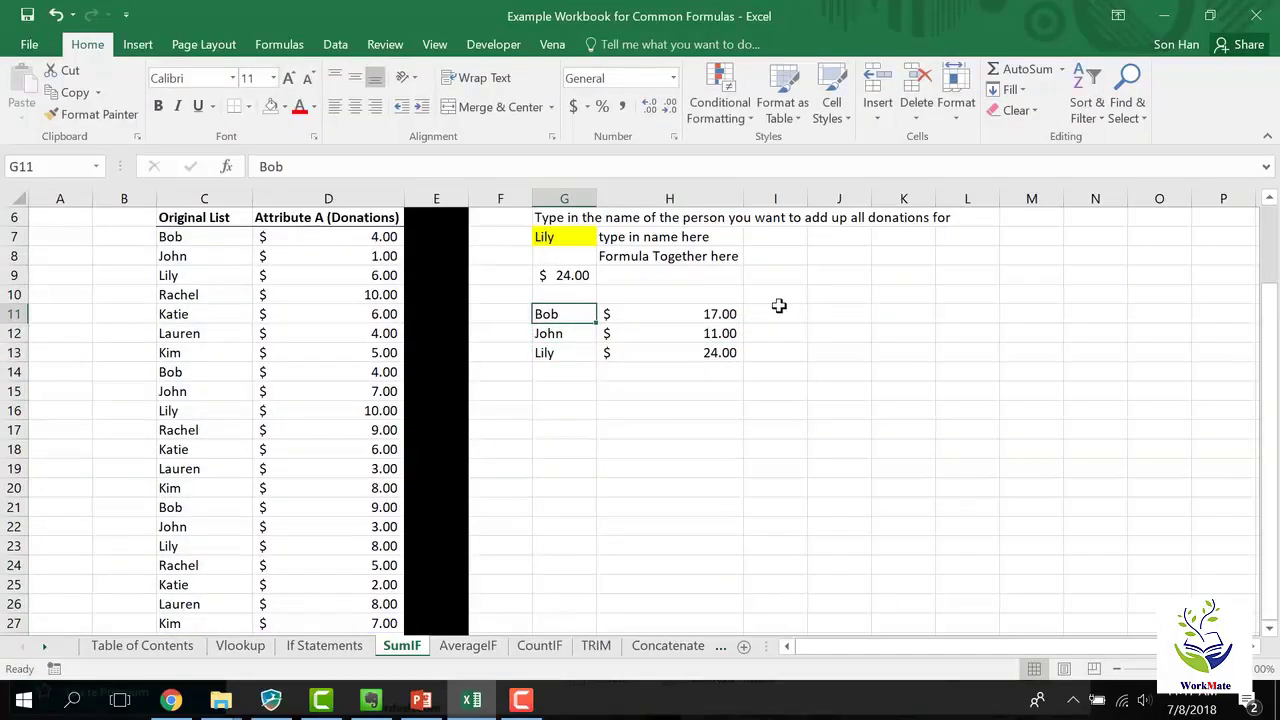
# Step: Add the name from C10 to the list in G14
pyautogui.press('Down')
pyautogui.press('Down')
pyautogui.press('Down')
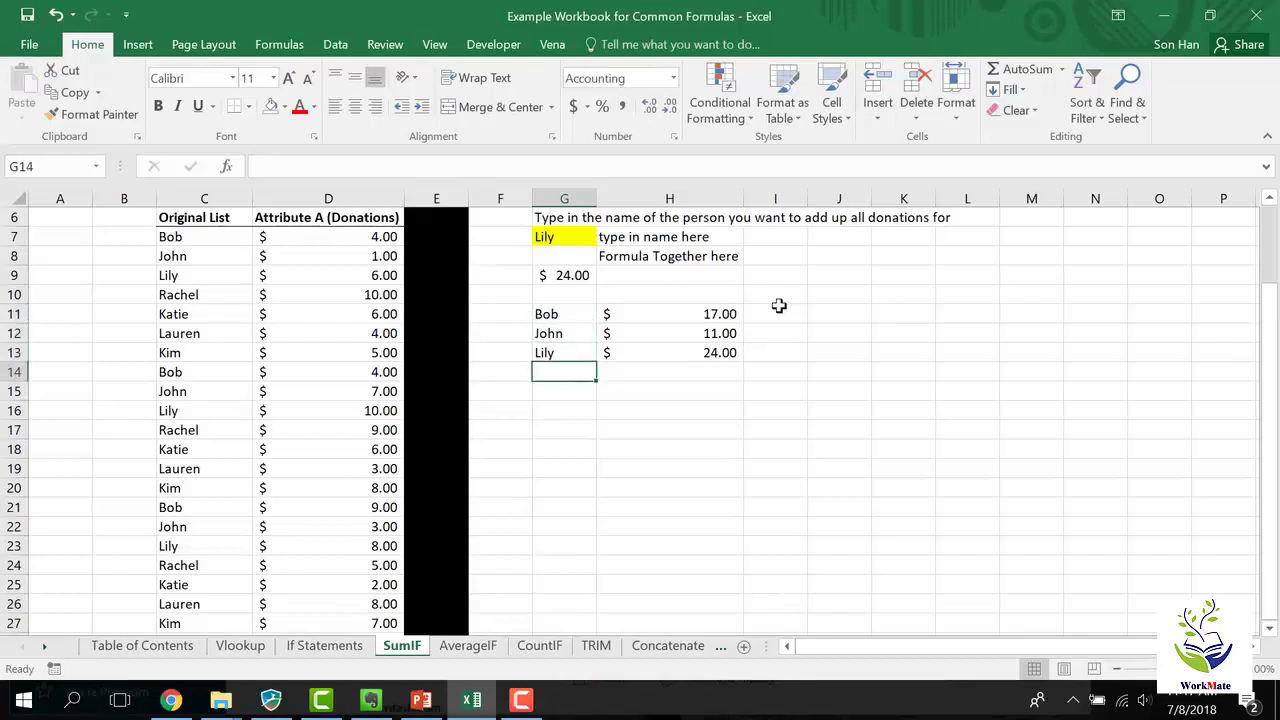
pyautogui.write('Rachel')
pyautogui.press('Return')
# Step: Fill the SUMIF formula from H13 down to H14 for the added name
pyautogui.press('Right')
pyautogui.press('Down')
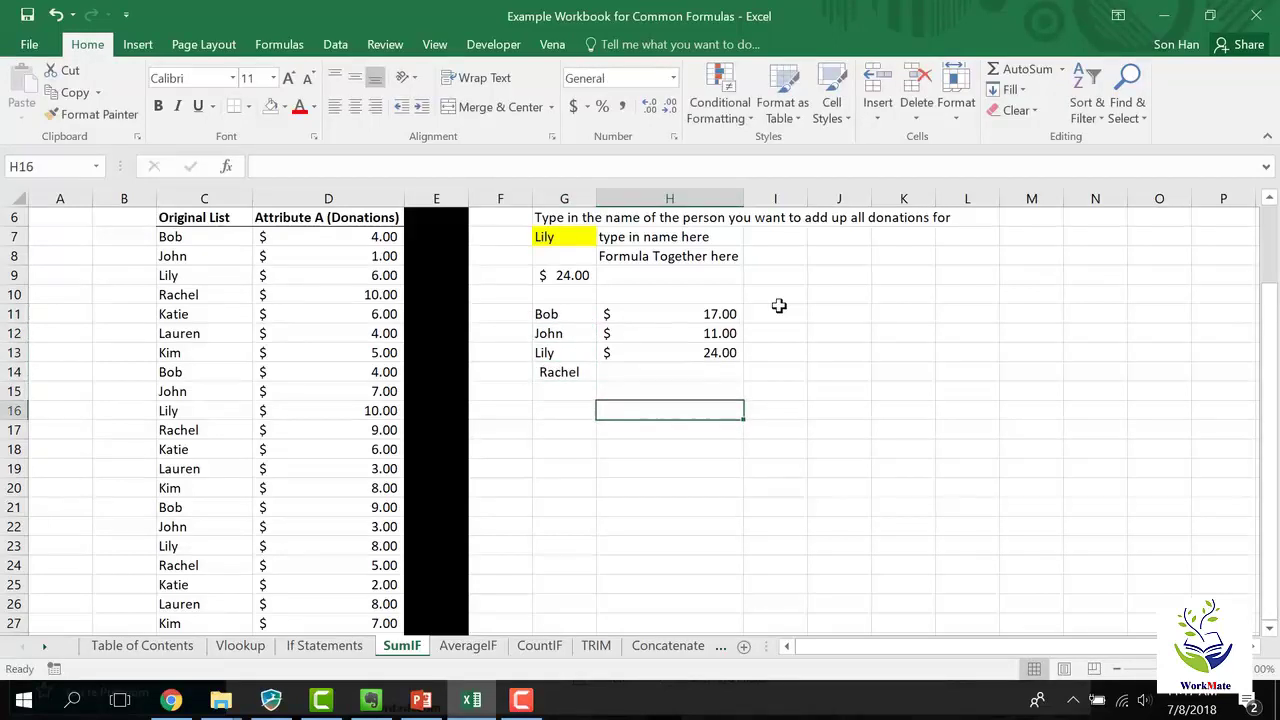
pyautogui.press('Up')
pyautogui.press('Up')
pyautogui.click(718, 350)
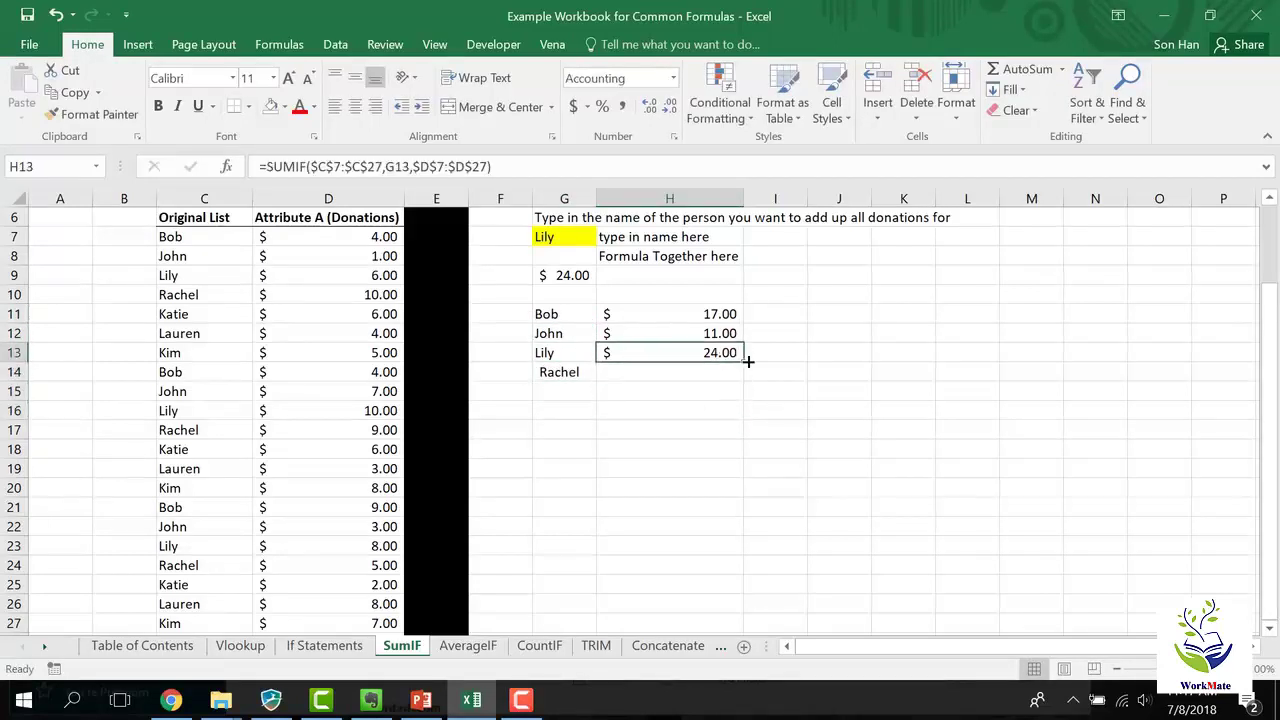
pyautogui.moveTo(744, 362); pyautogui.dragTo(751, 368)
pyautogui.click(723, 371)
pyautogui.doubleClick(723, 371)
# Step: Add the name from C11 in G15 and fill the SUMIF formula down into H15
pyautogui.click(580, 393)
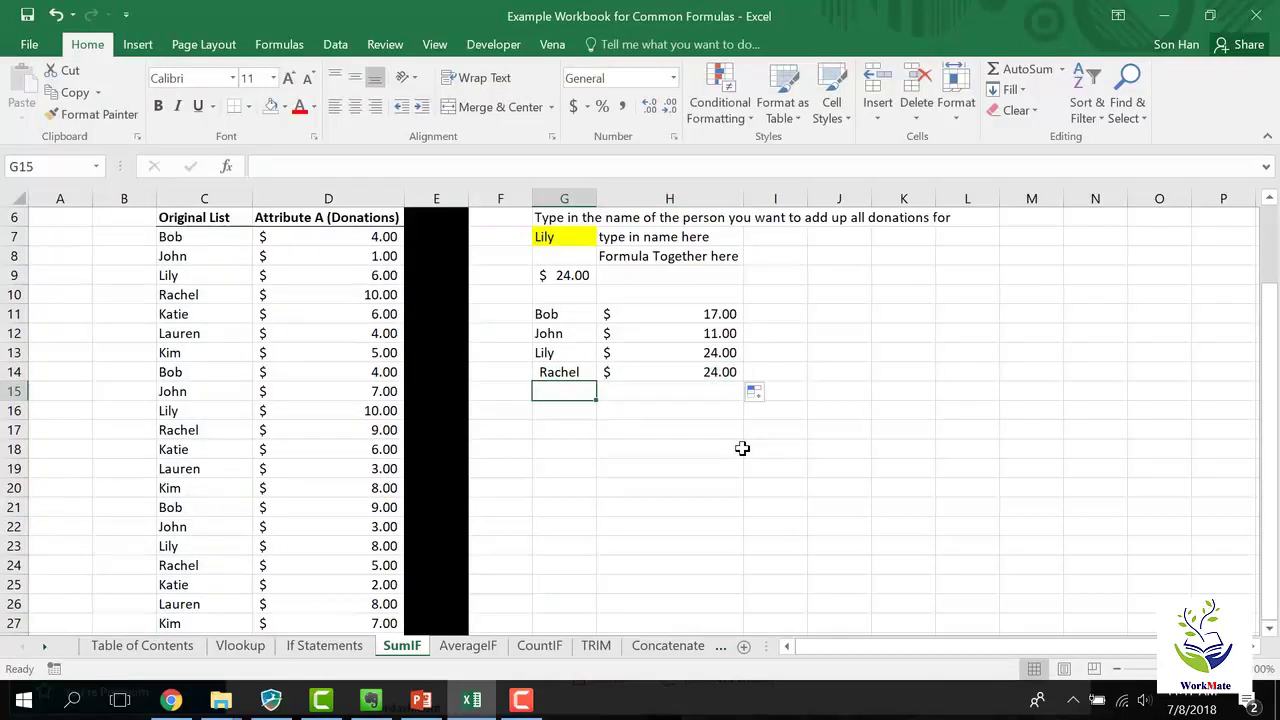
pyautogui.write('Katie')
pyautogui.press('Tab')
pyautogui.hotkey('ctrl', 'd')
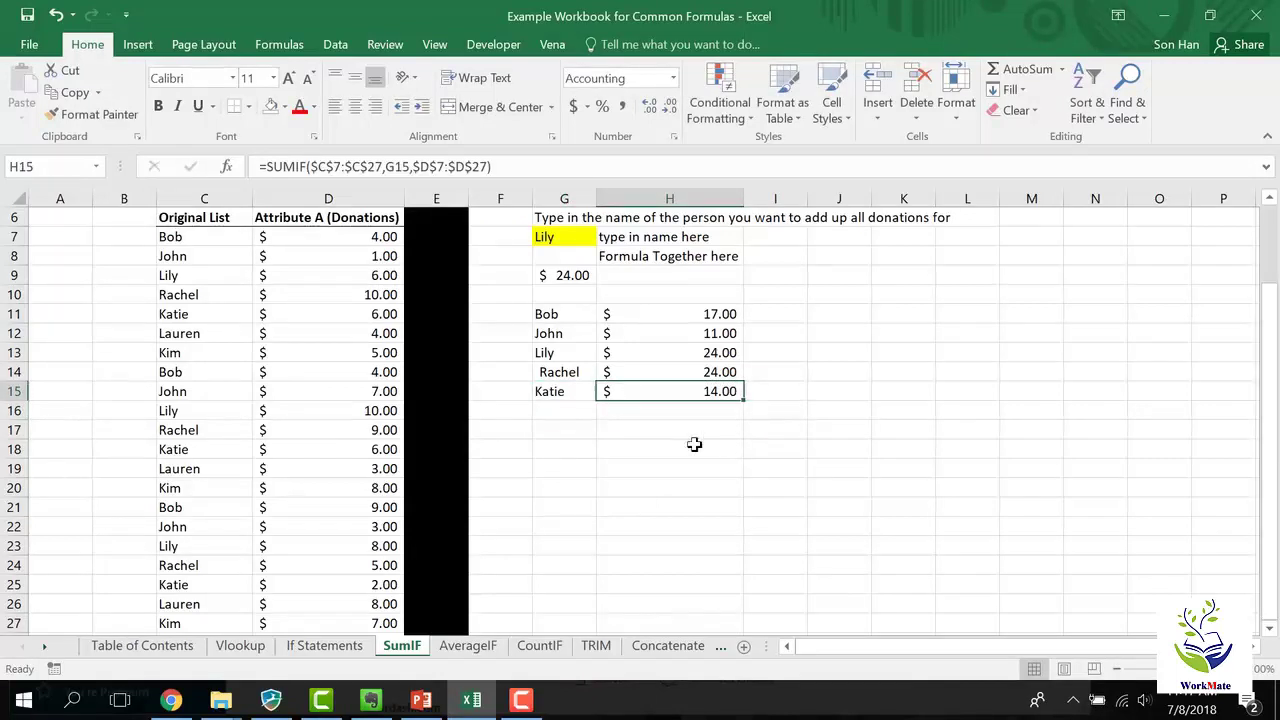
pyautogui.scroll(2, 617, 435)
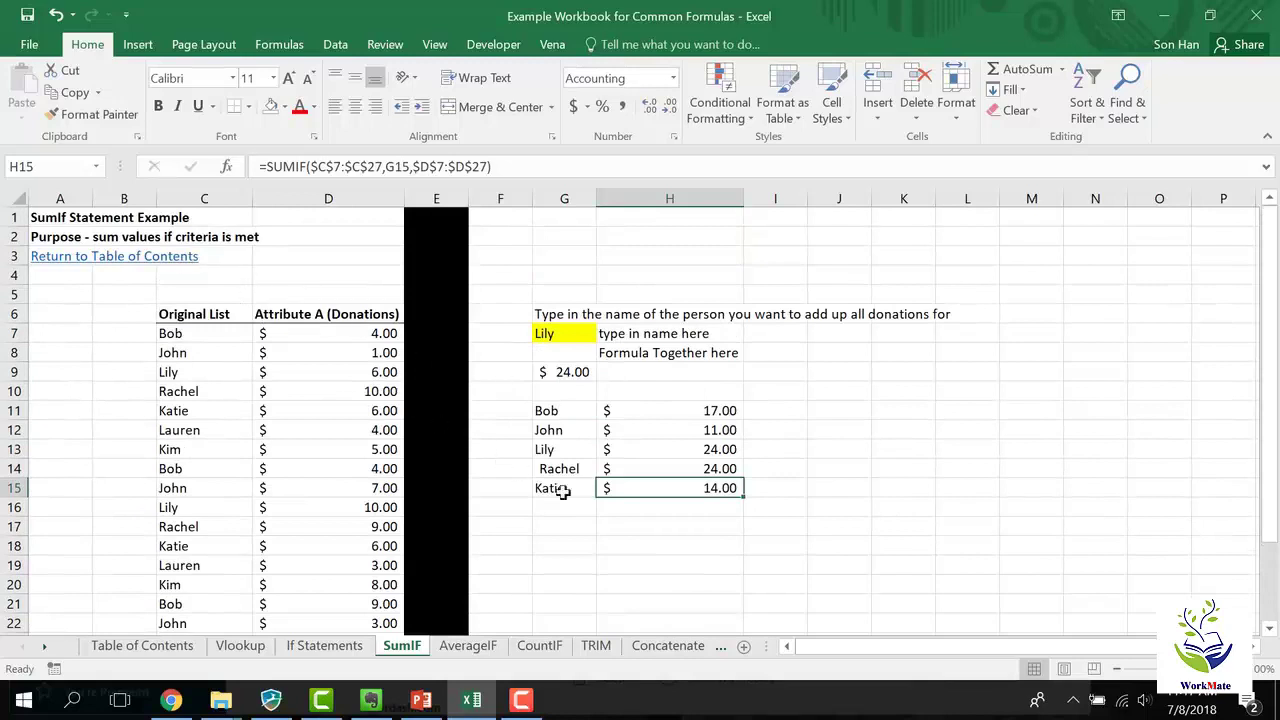